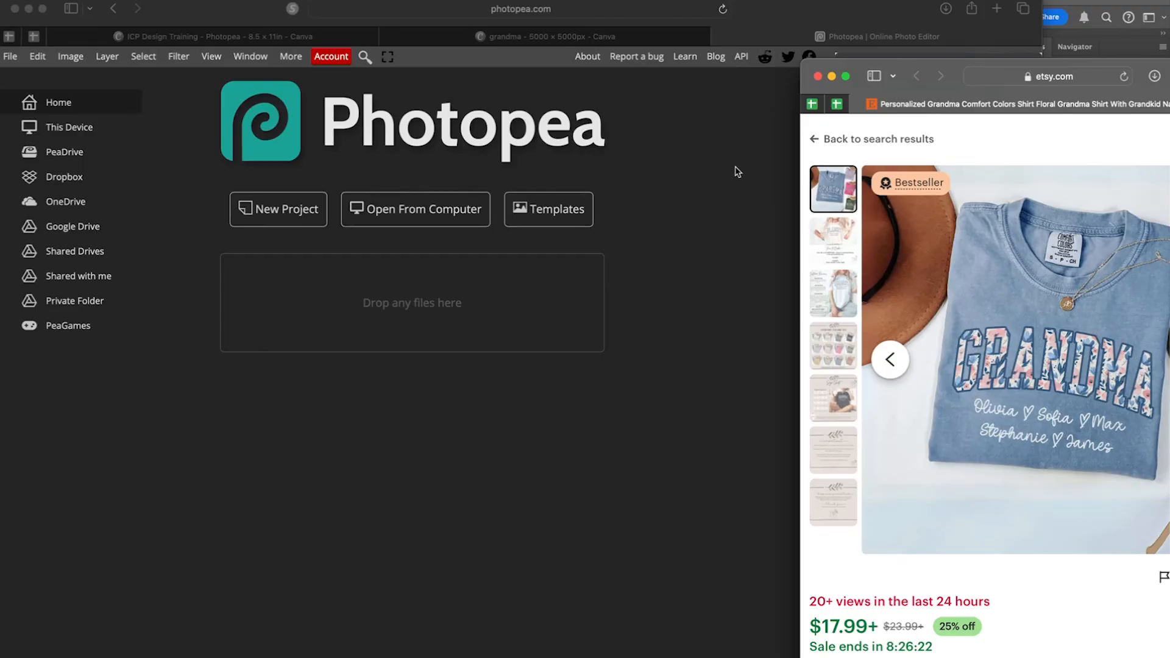
Create a blank 3000 × 3000 px, 300 DPI white-background document in Photopea.
{"action": "left_click", "coordinate": [649, 148]}
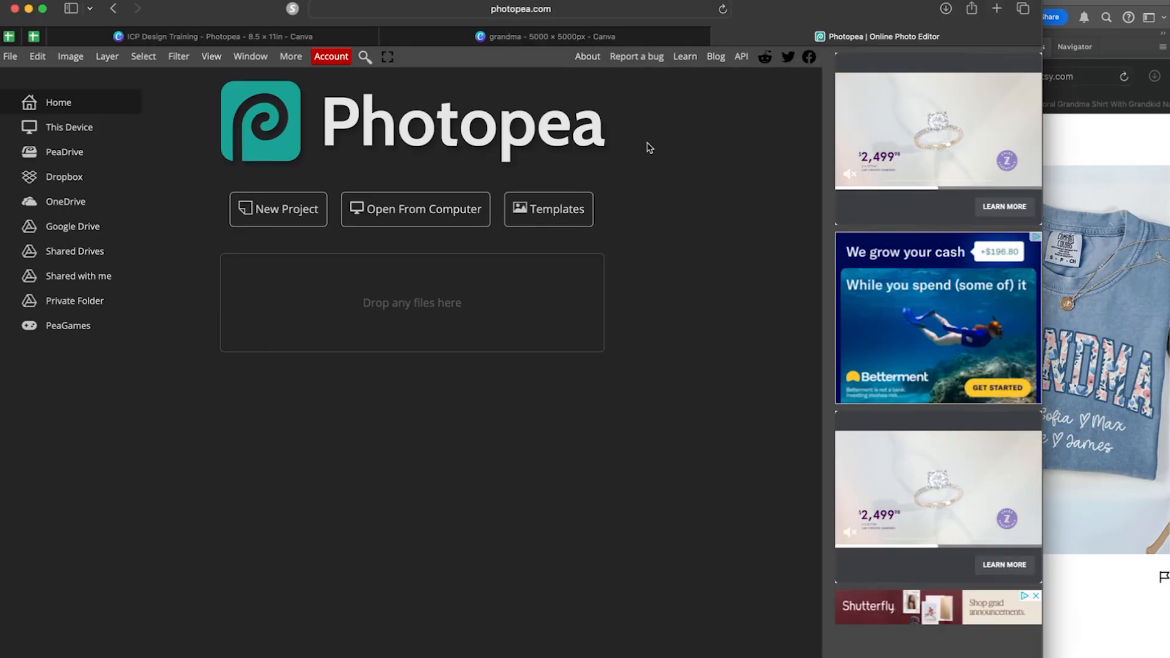
{"action": "left_click", "coordinate": [288, 212]}
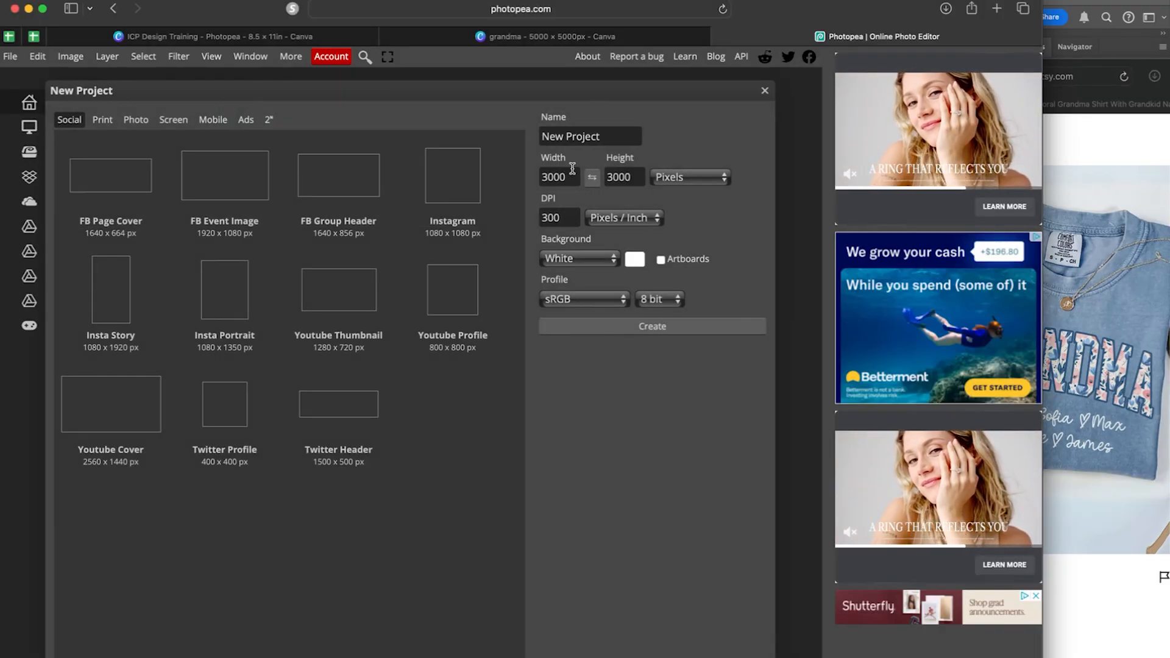
{"action": "left_click", "coordinate": [621, 176]}
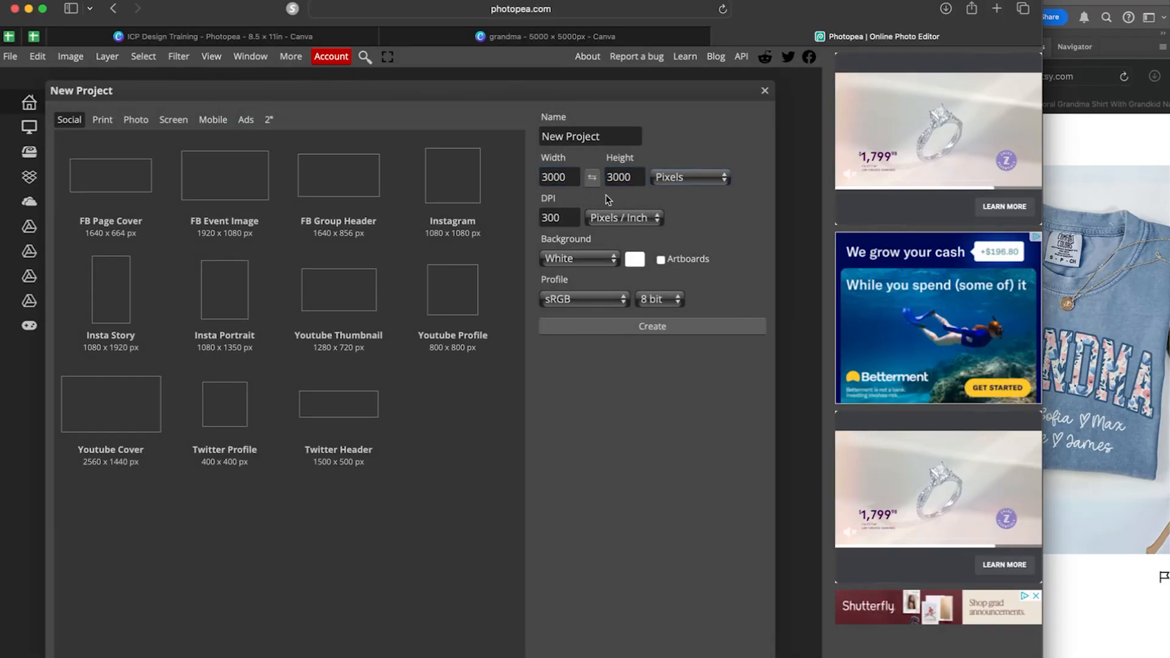
{"action": "left_click", "coordinate": [558, 217]}
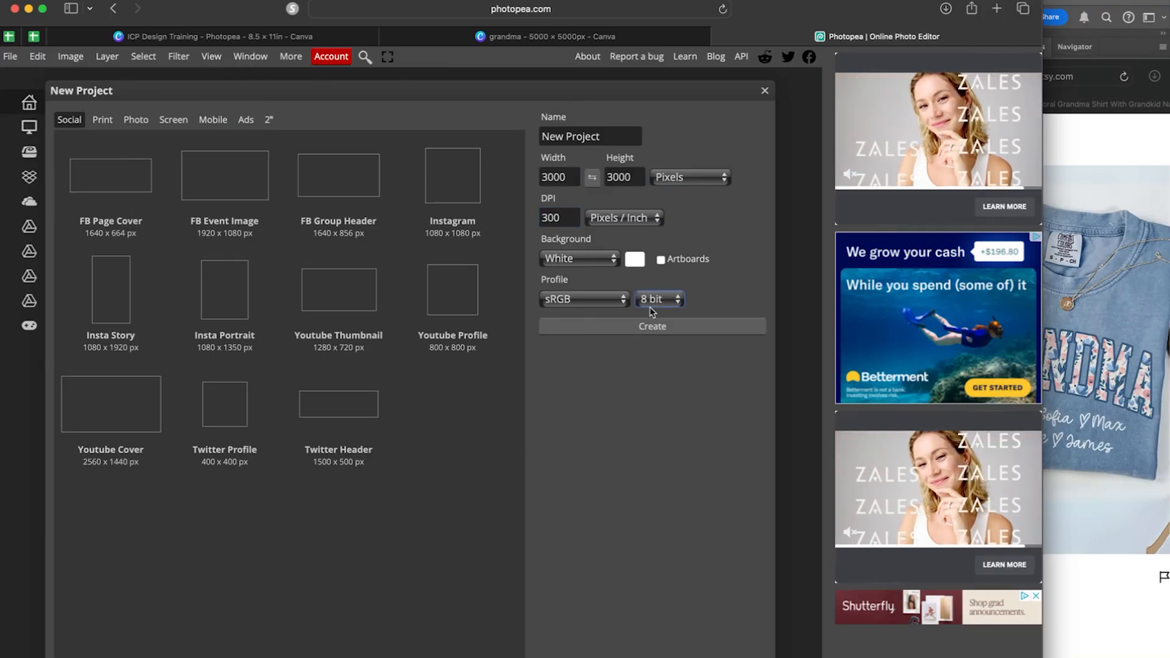
{"action": "left_click", "coordinate": [657, 330]}
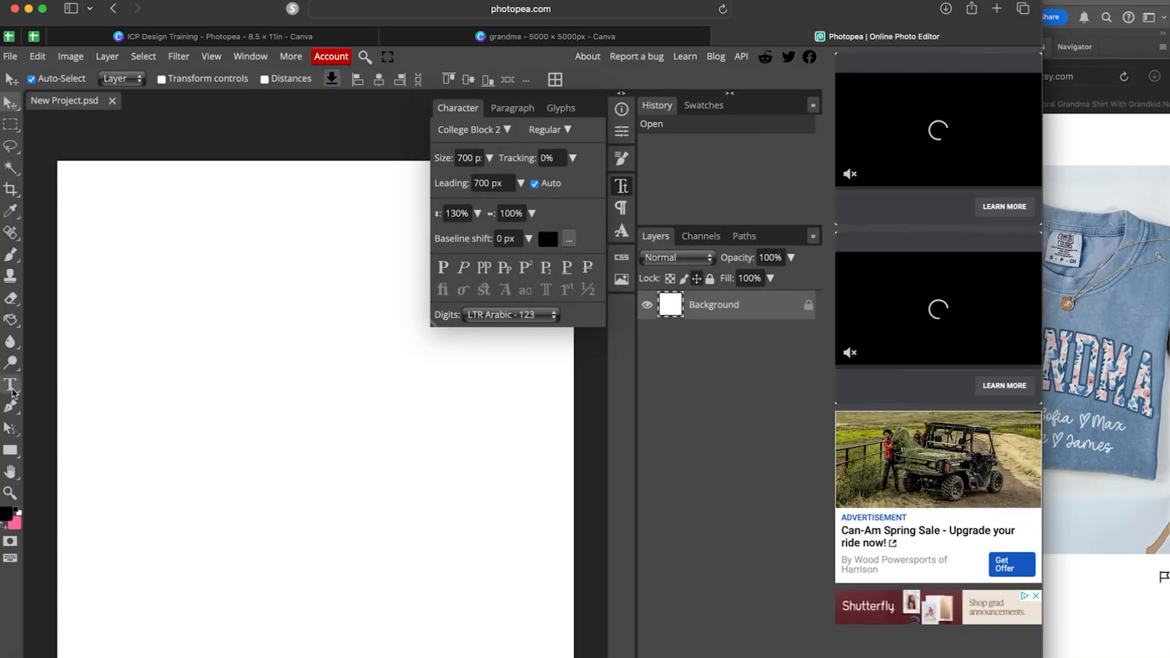
Add the text GRANDMA in College Block 2.0 and move it down to the canvas middle.
{"action": "left_click", "coordinate": [10, 385]}
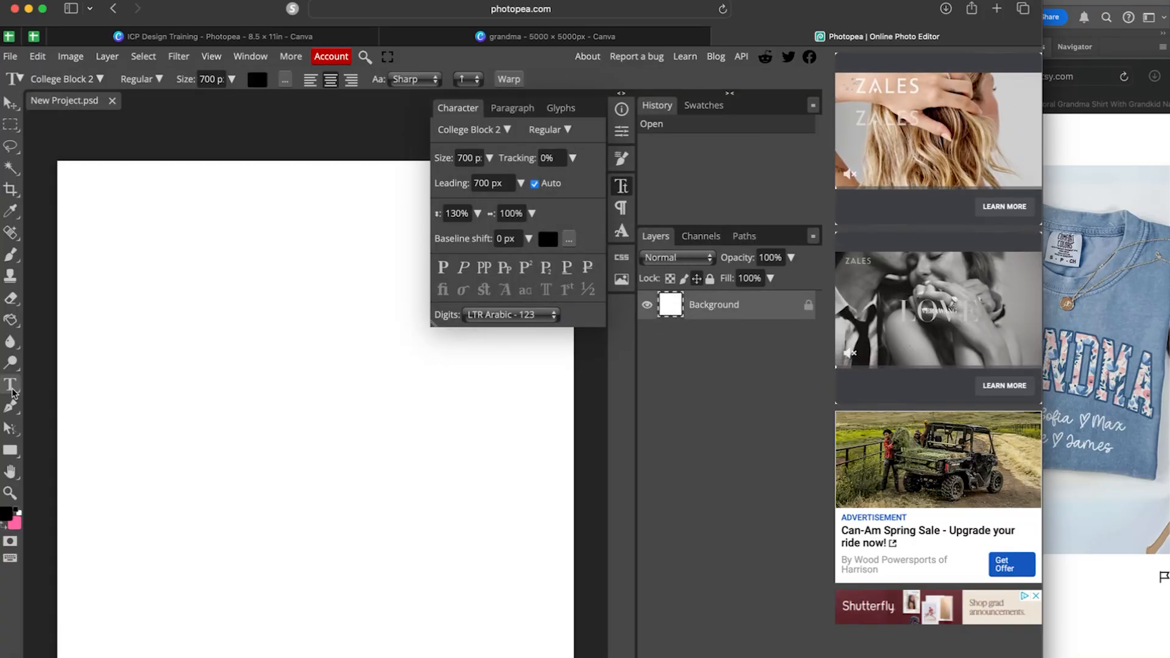
{"action": "left_click", "coordinate": [121, 246]}
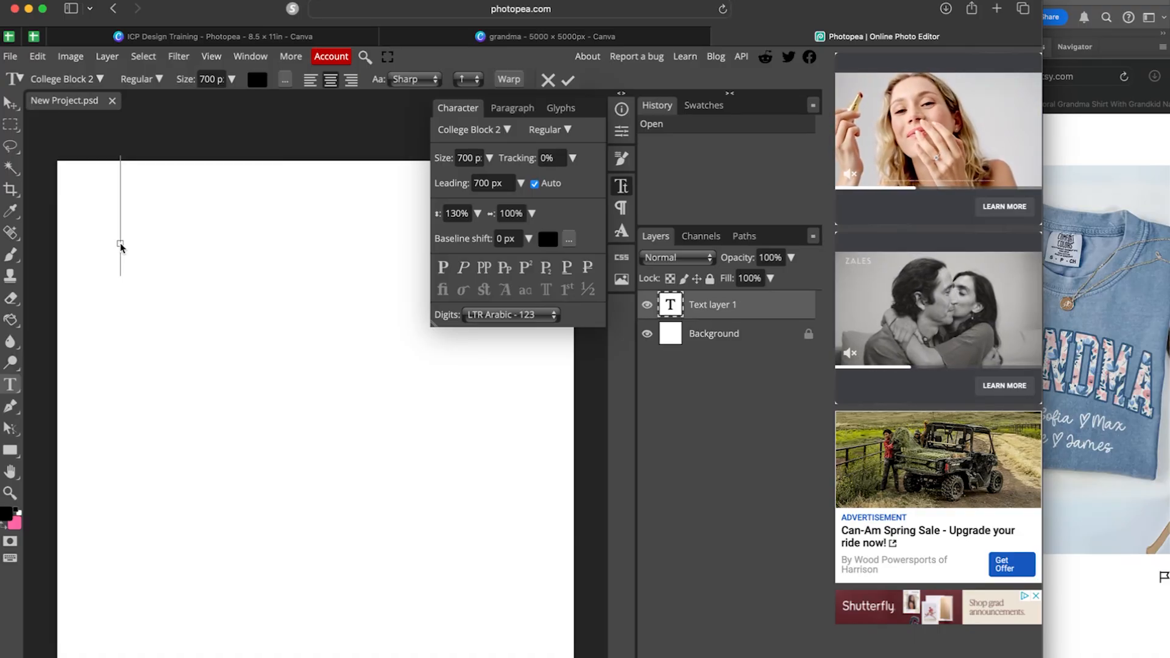
{"action": "type", "text": "GRANDMA"}
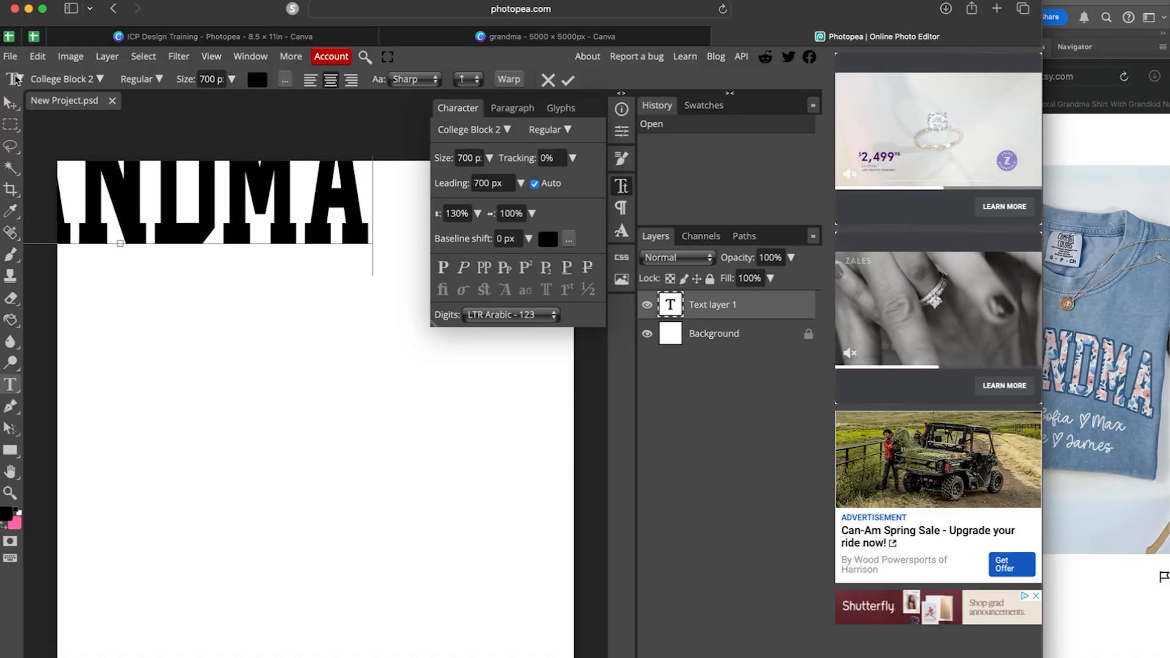
{"action": "left_click", "coordinate": [101, 79]}
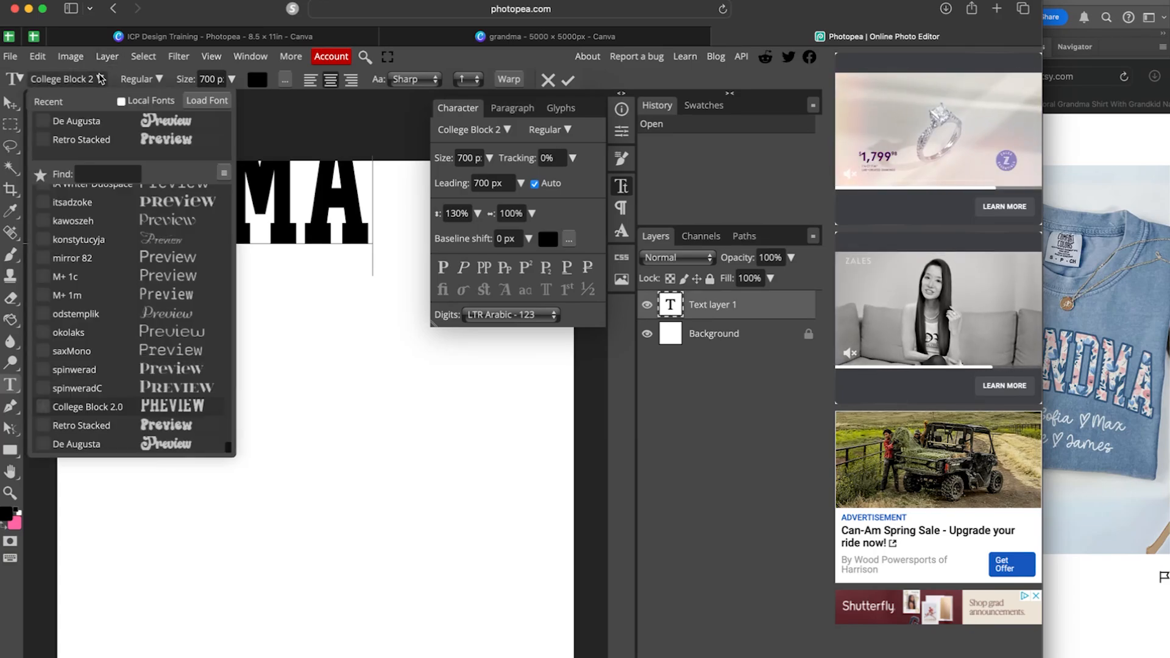
{"action": "left_click", "coordinate": [117, 202]}
{"action": "scroll", "coordinate": [117, 203], "scroll_direction": "up", "scroll_amount": 2}
{"action": "scroll", "coordinate": [118, 203], "scroll_direction": "down", "scroll_amount": 3}
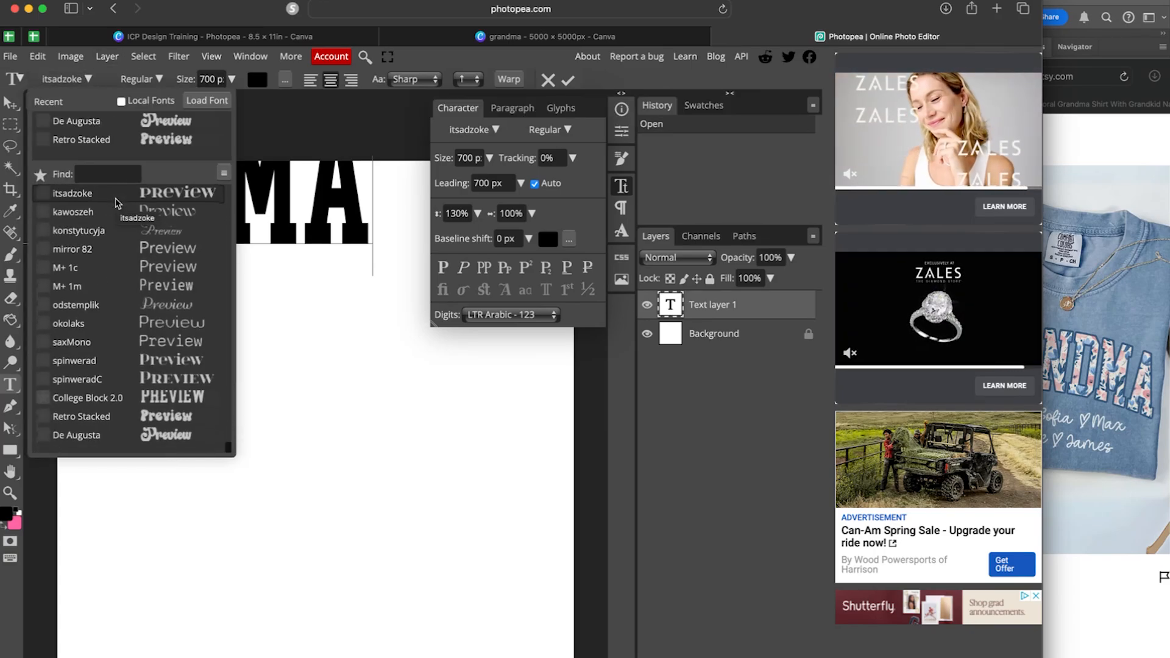
{"action": "left_click", "coordinate": [163, 412]}
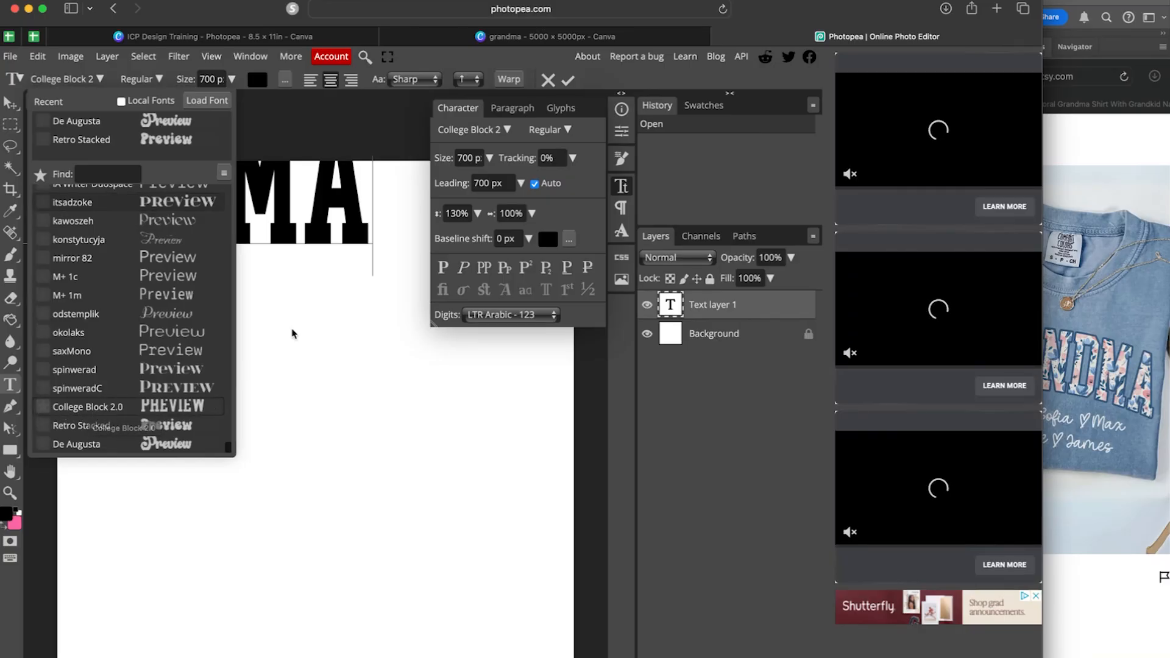
{"action": "left_click", "coordinate": [9, 102]}
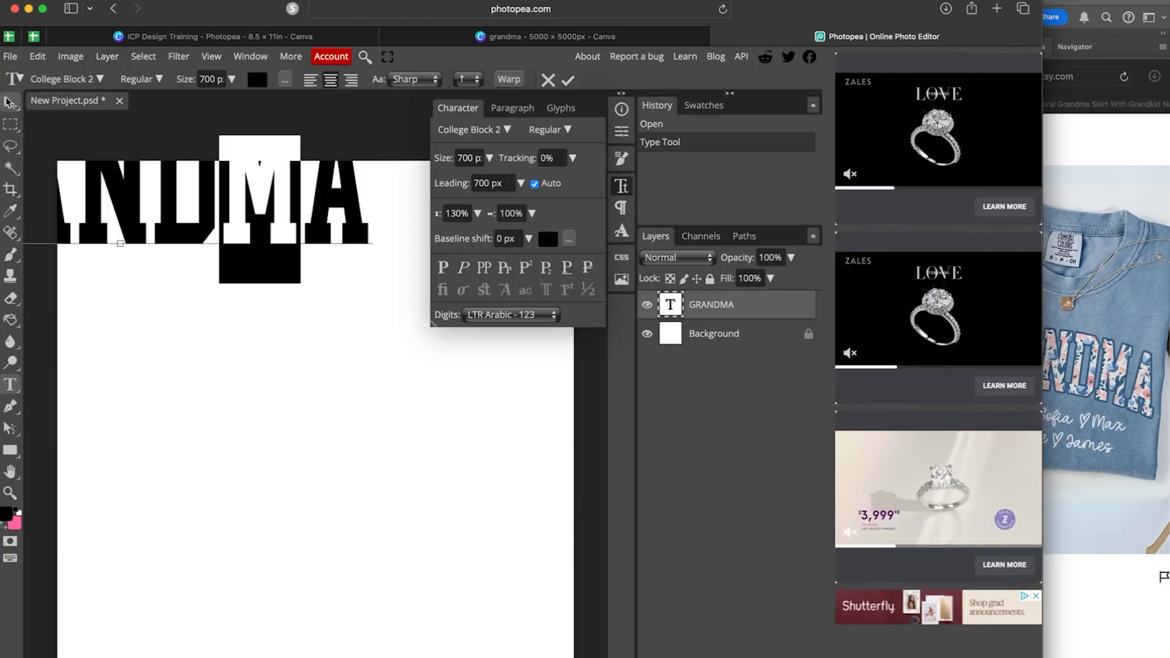
{"action": "left_click", "coordinate": [17, 102]}
{"action": "left_click_drag", "start_coordinate": [164, 231], "coordinate": [337, 477]}
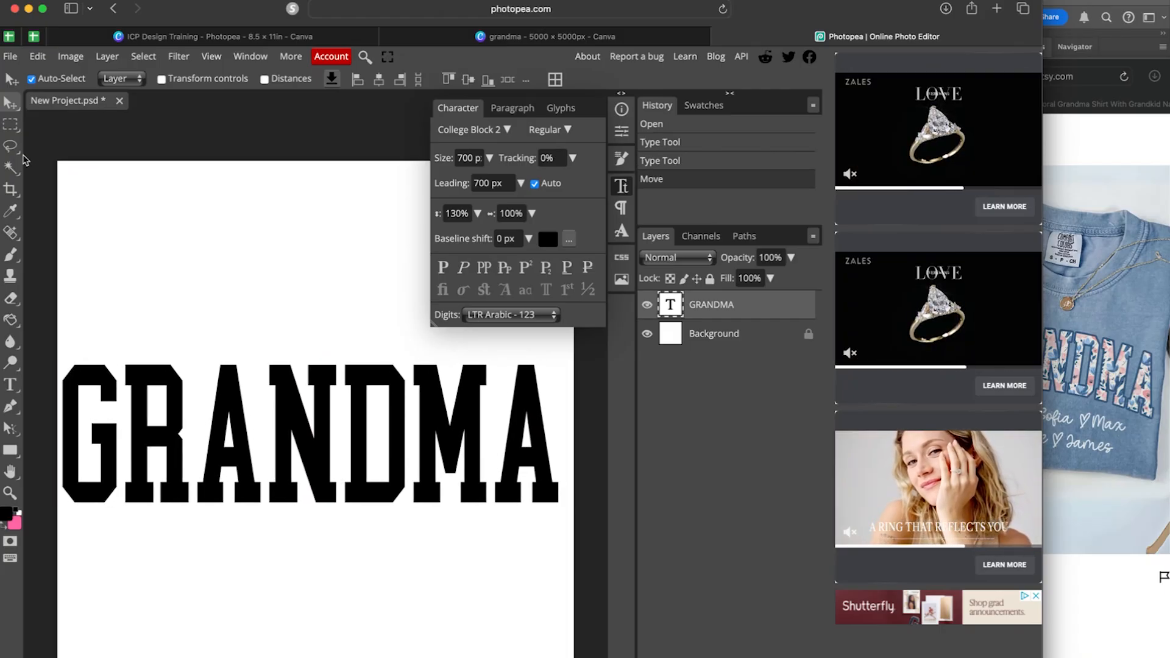
Stretch the GRANDMA letters to 125% vertical scale.
{"action": "left_click", "coordinate": [10, 384]}
{"action": "double_click", "coordinate": [235, 428]}
{"action": "left_click", "coordinate": [235, 428]}
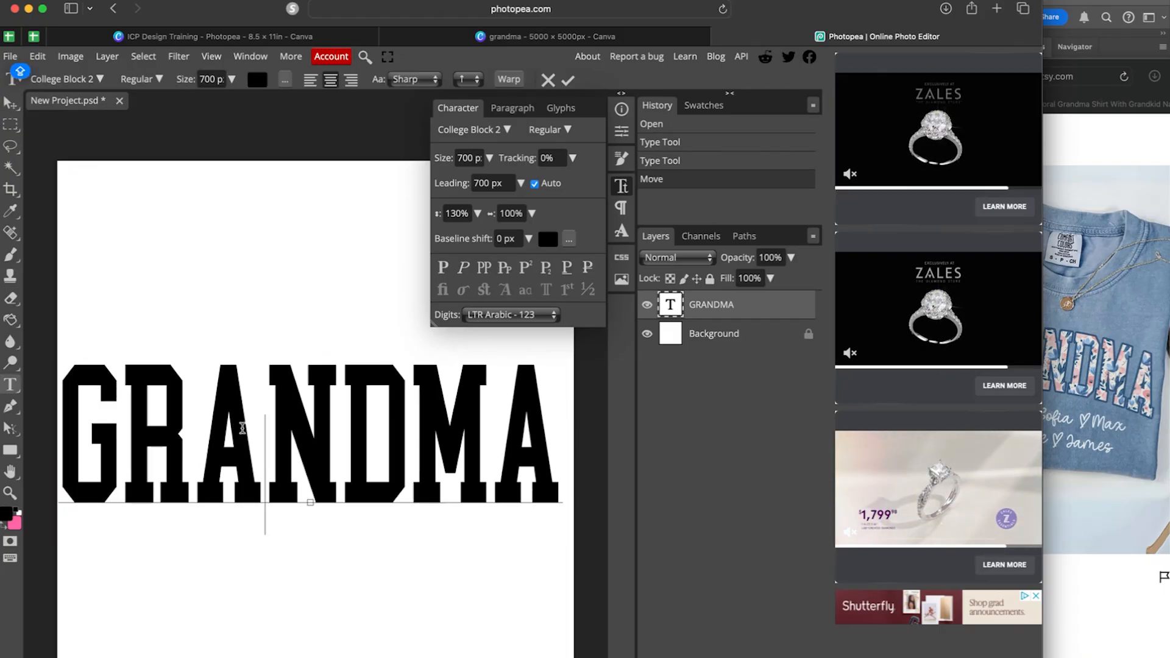
{"action": "double_click", "coordinate": [245, 434]}
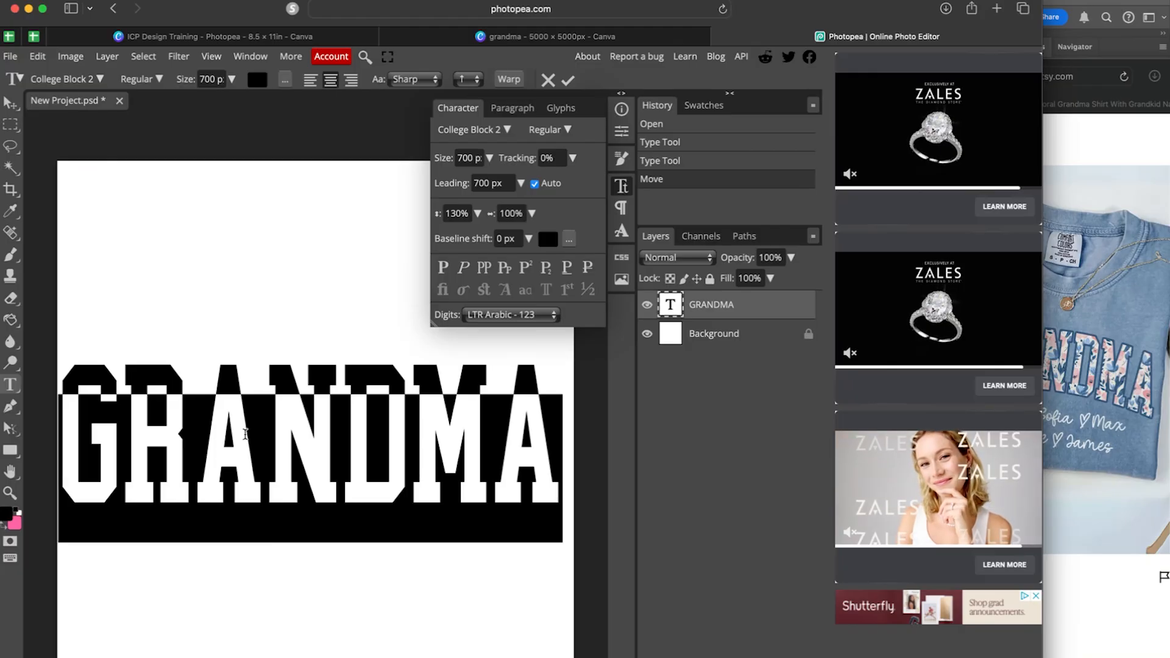
{"action": "left_click", "coordinate": [478, 214]}
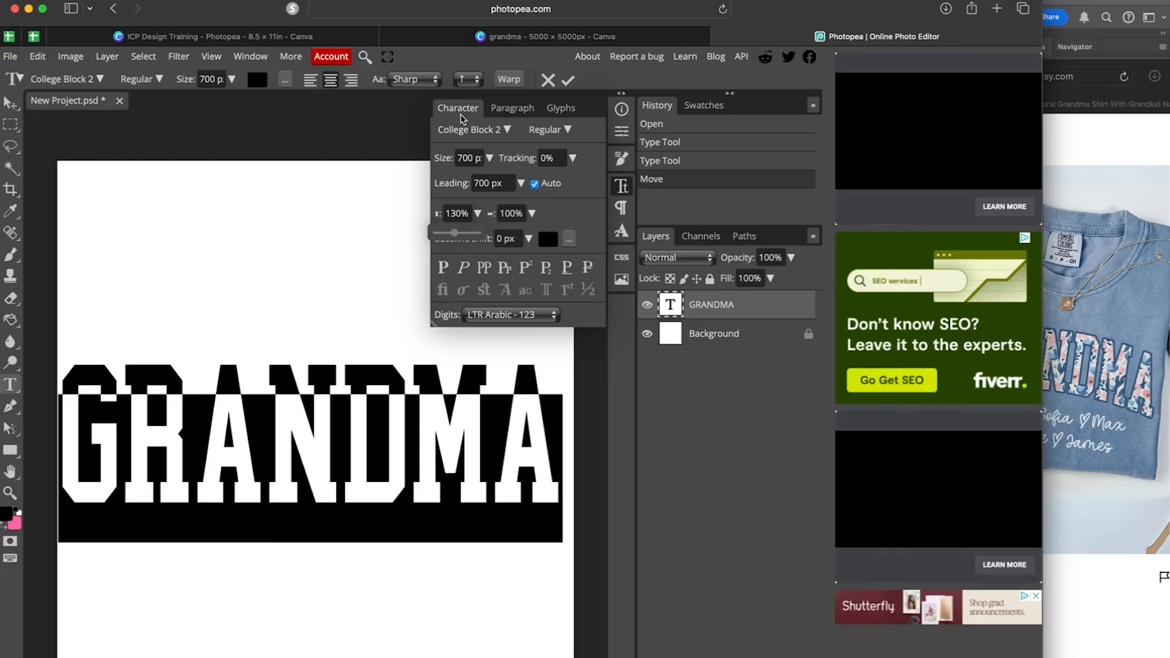
{"action": "left_click_drag", "start_coordinate": [454, 235], "coordinate": [452, 236]}
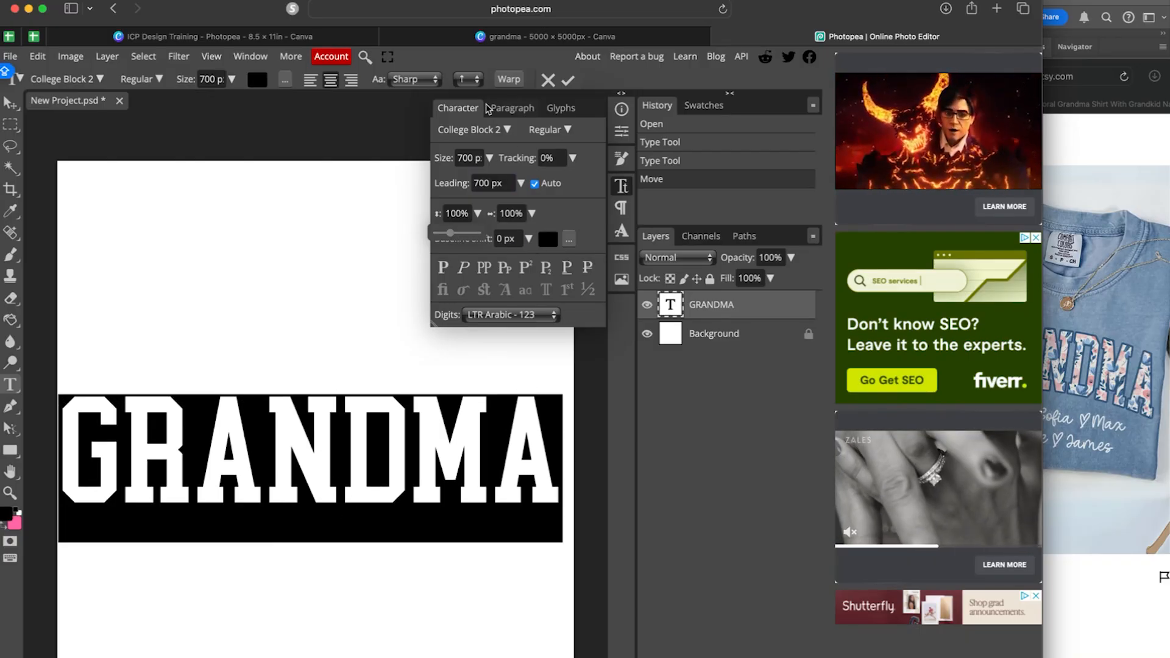
{"action": "left_click", "coordinate": [480, 217]}
{"action": "left_click_drag", "start_coordinate": [449, 233], "coordinate": [455, 238]}
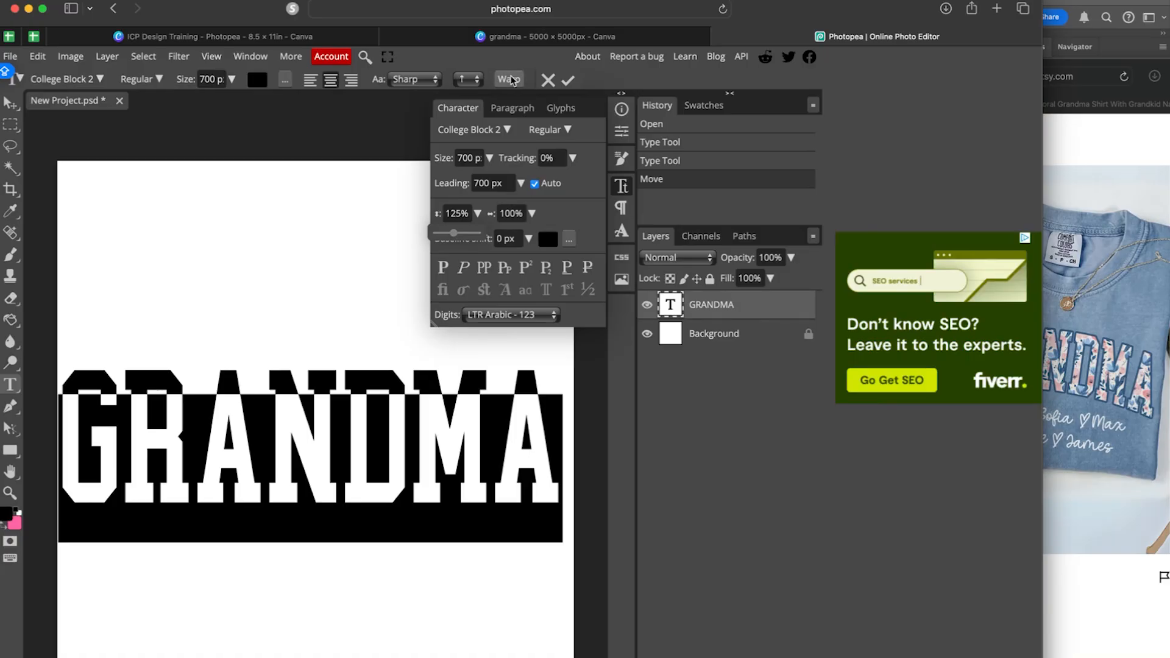
Warp GRANDMA with an Arch style at about 22% bend and commit it.
{"action": "left_click", "coordinate": [510, 80]}
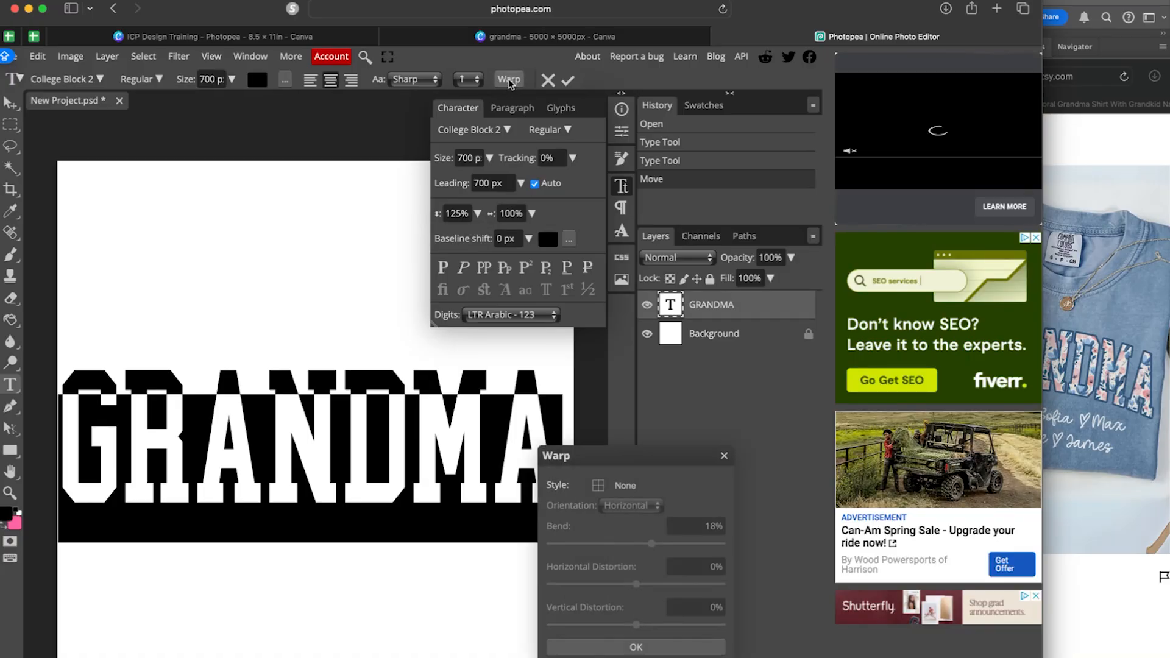
{"action": "left_click", "coordinate": [621, 486]}
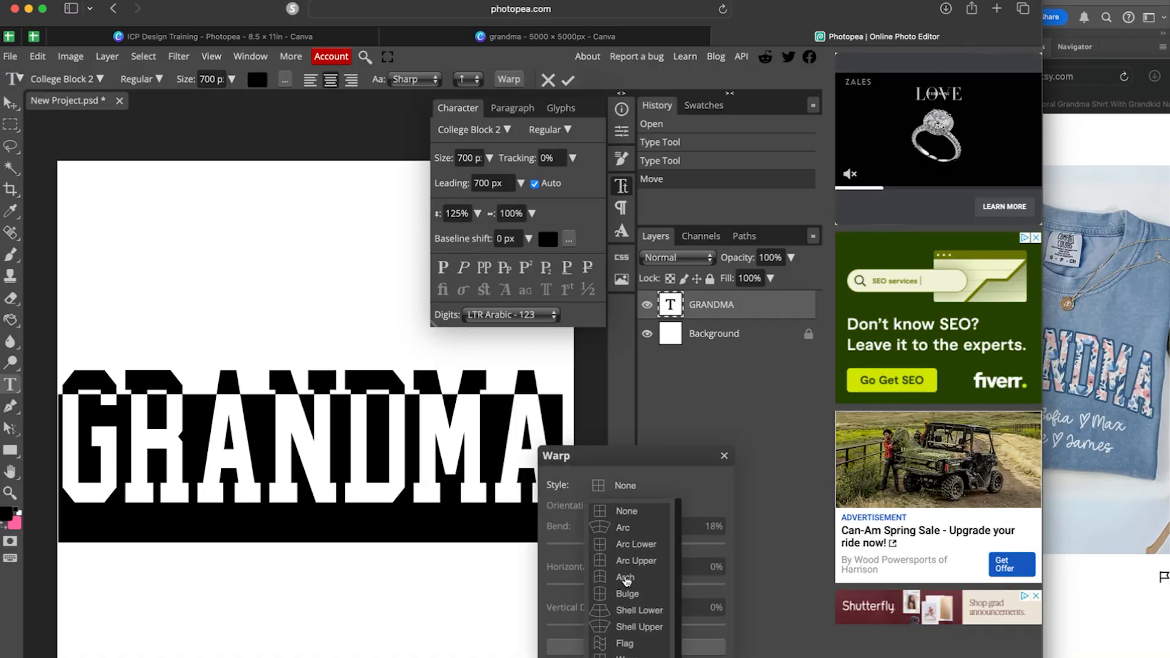
{"action": "left_click", "coordinate": [626, 578]}
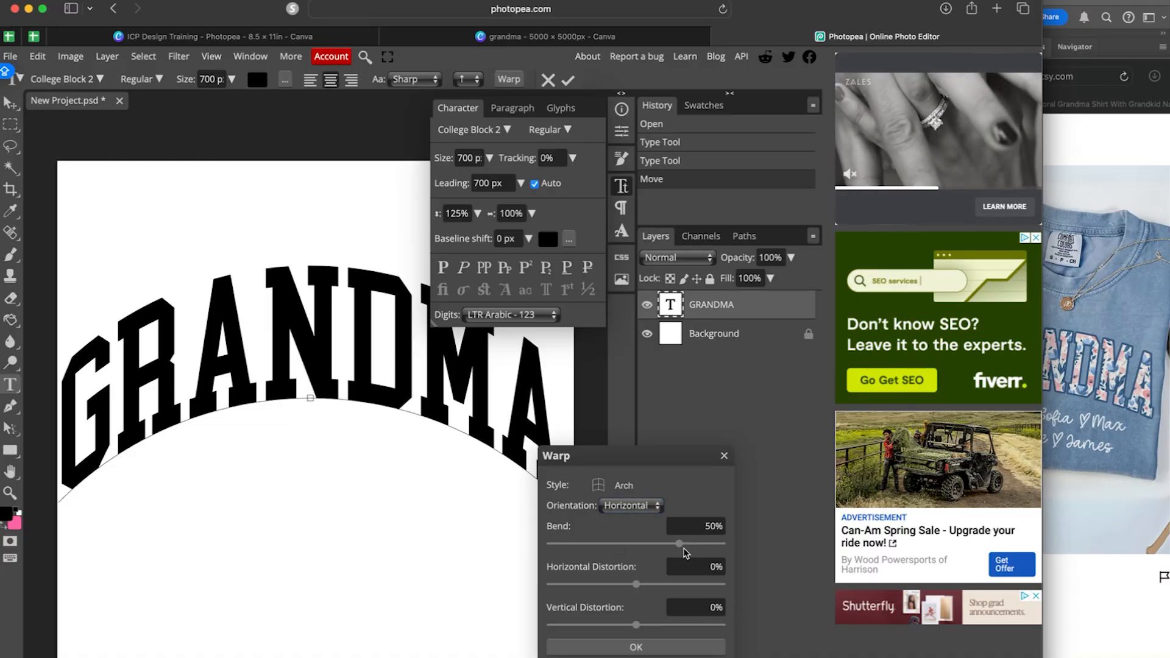
{"action": "left_click_drag", "start_coordinate": [679, 544], "coordinate": [657, 547]}
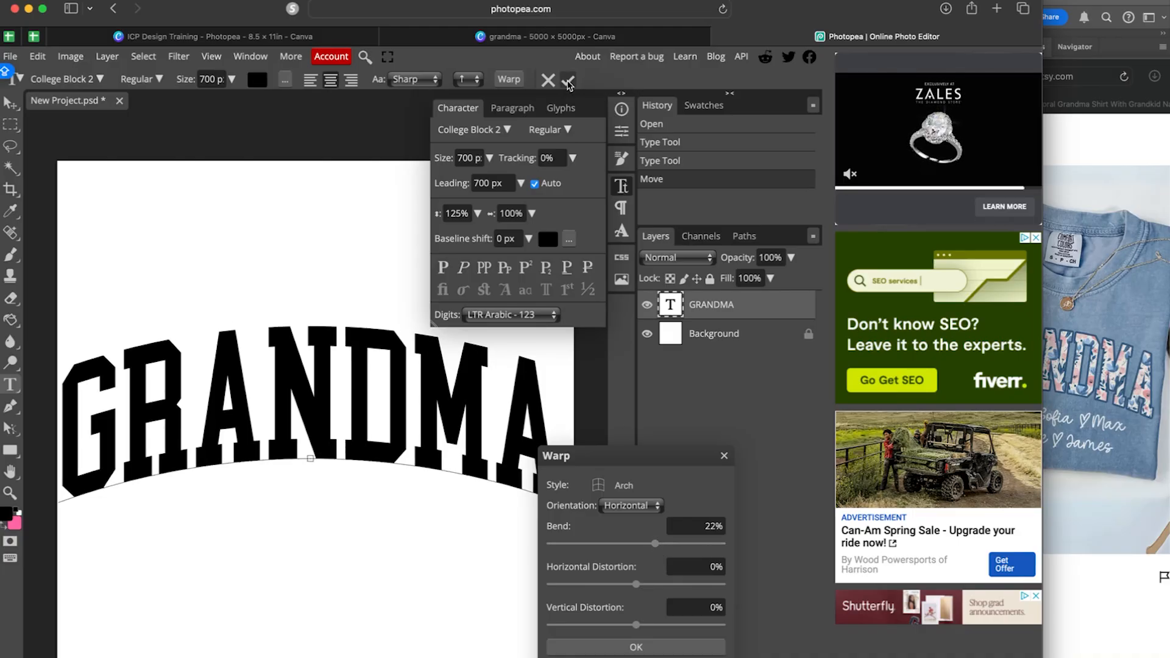
{"action": "left_click", "coordinate": [567, 81]}
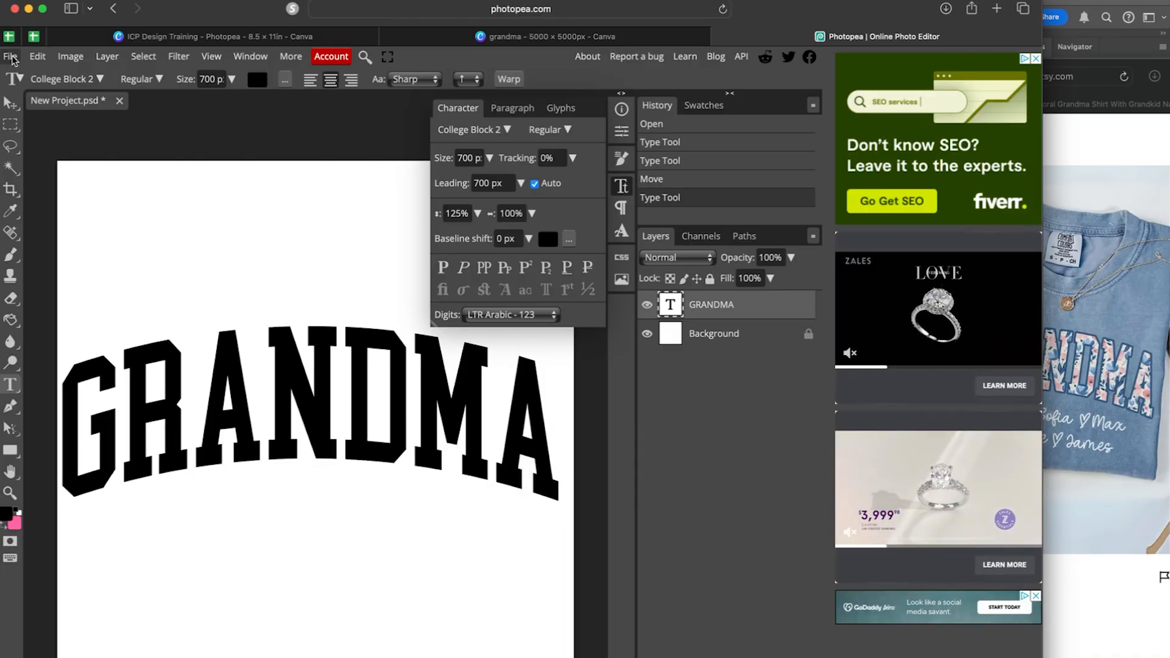
Preview a PNG export of the design and close it without saving.
{"action": "left_click", "coordinate": [11, 58]}
{"action": "mouse_move", "coordinate": [83, 258]}
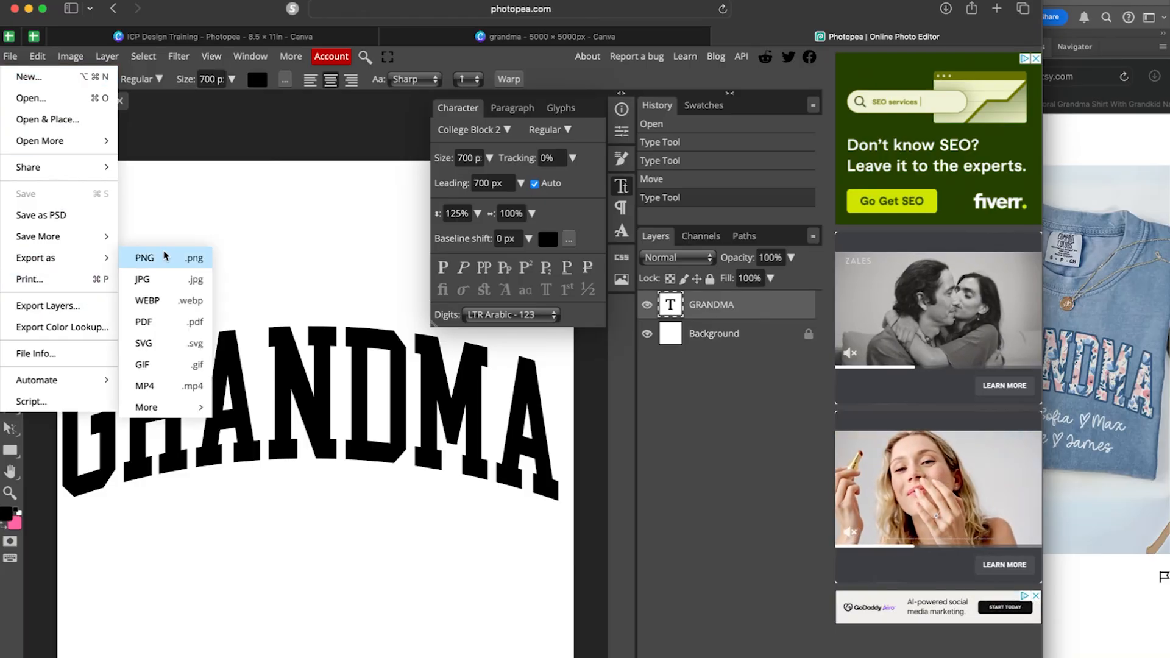
{"action": "left_click", "coordinate": [164, 257]}
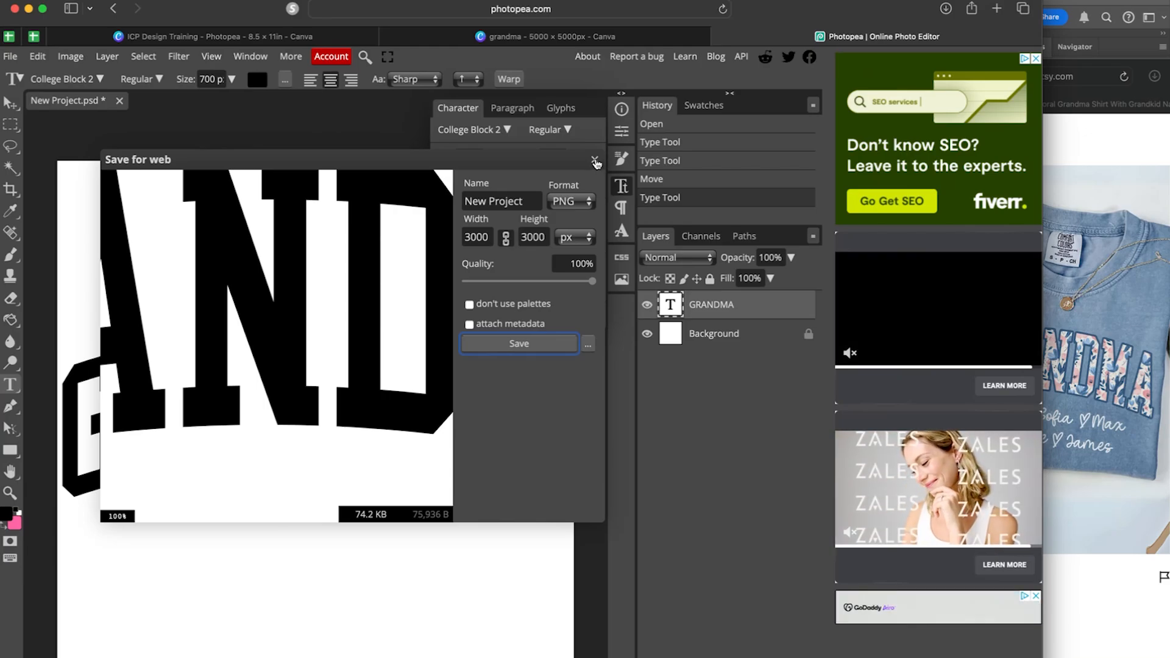
{"action": "left_click", "coordinate": [595, 161]}
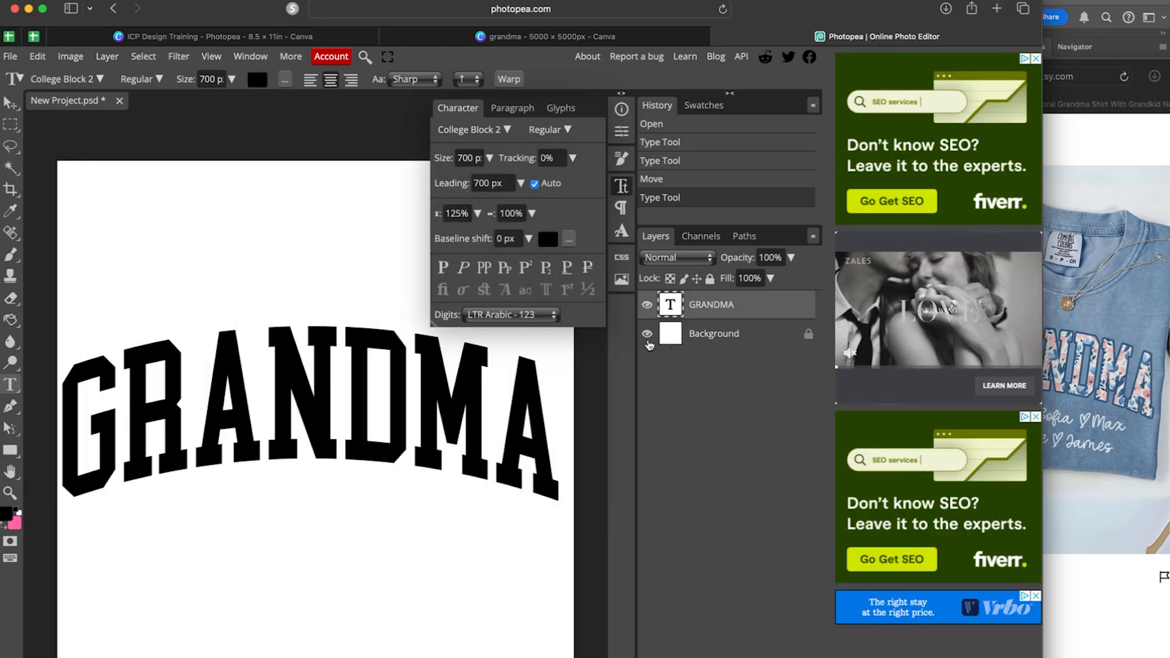
Unlock and hide the white Background layer, and centre the GRANDMA text on the canvas.
{"action": "left_click", "coordinate": [808, 334]}
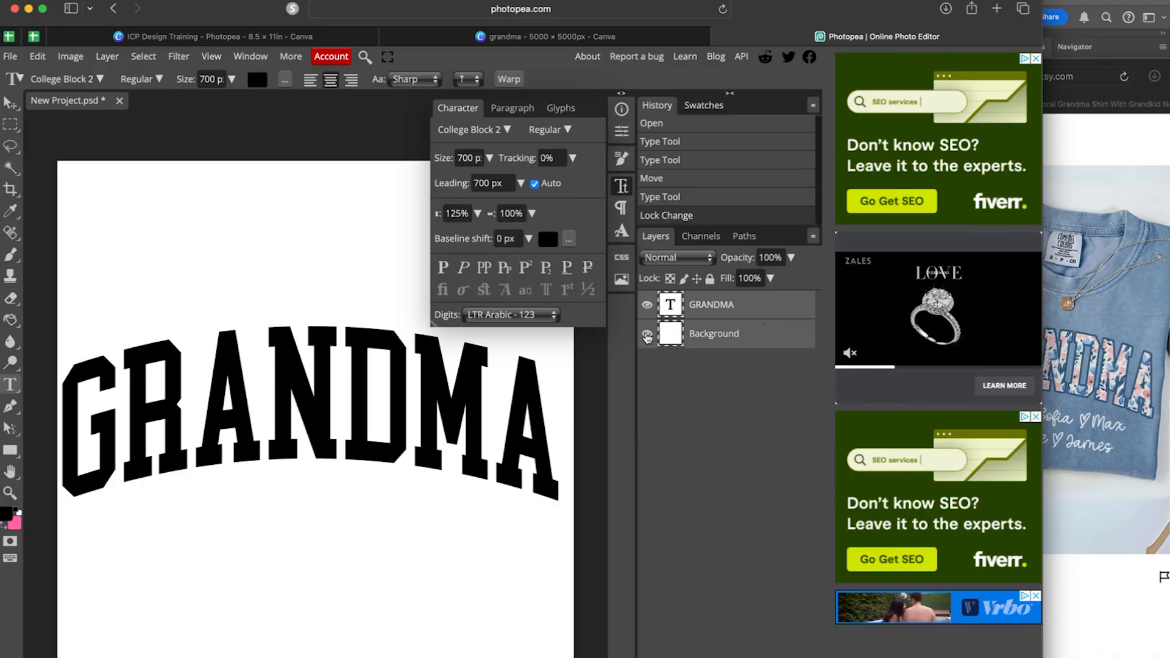
{"action": "left_click", "coordinate": [647, 334]}
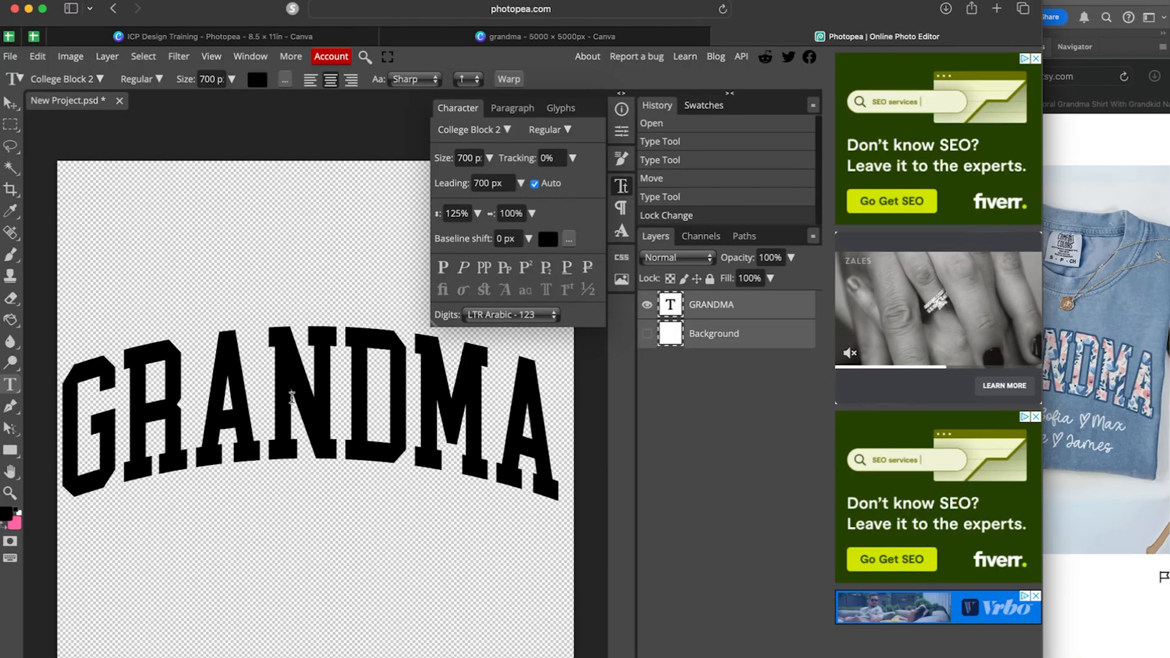
{"action": "left_click", "coordinate": [9, 105]}
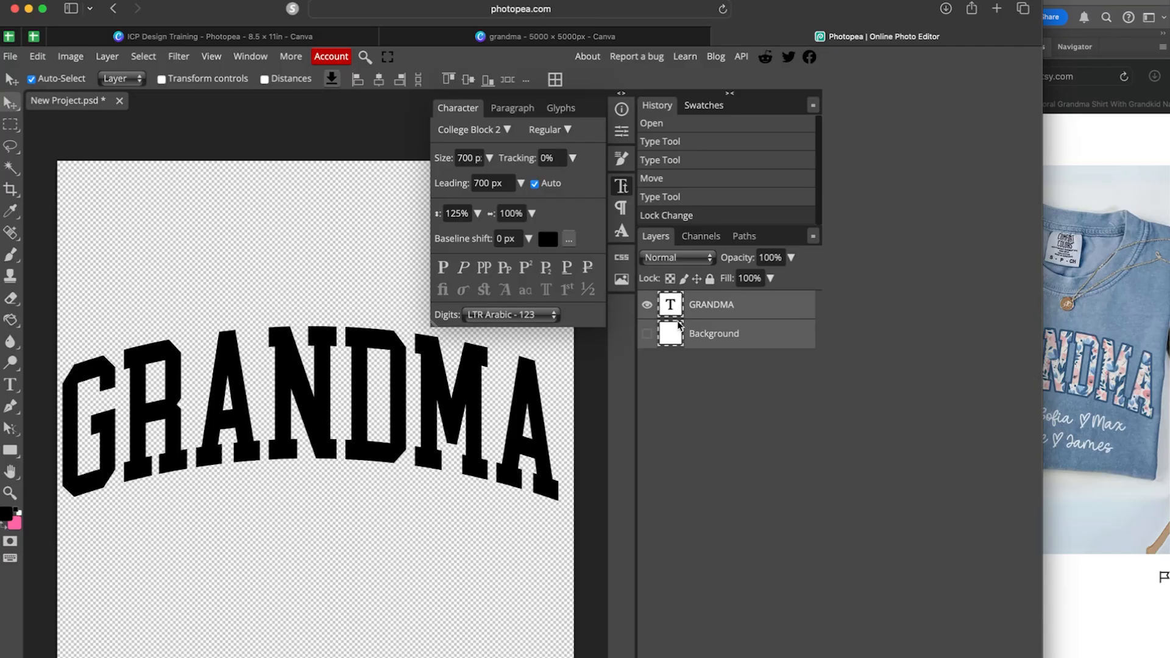
{"action": "left_click_drag", "start_coordinate": [325, 419], "coordinate": [329, 420]}
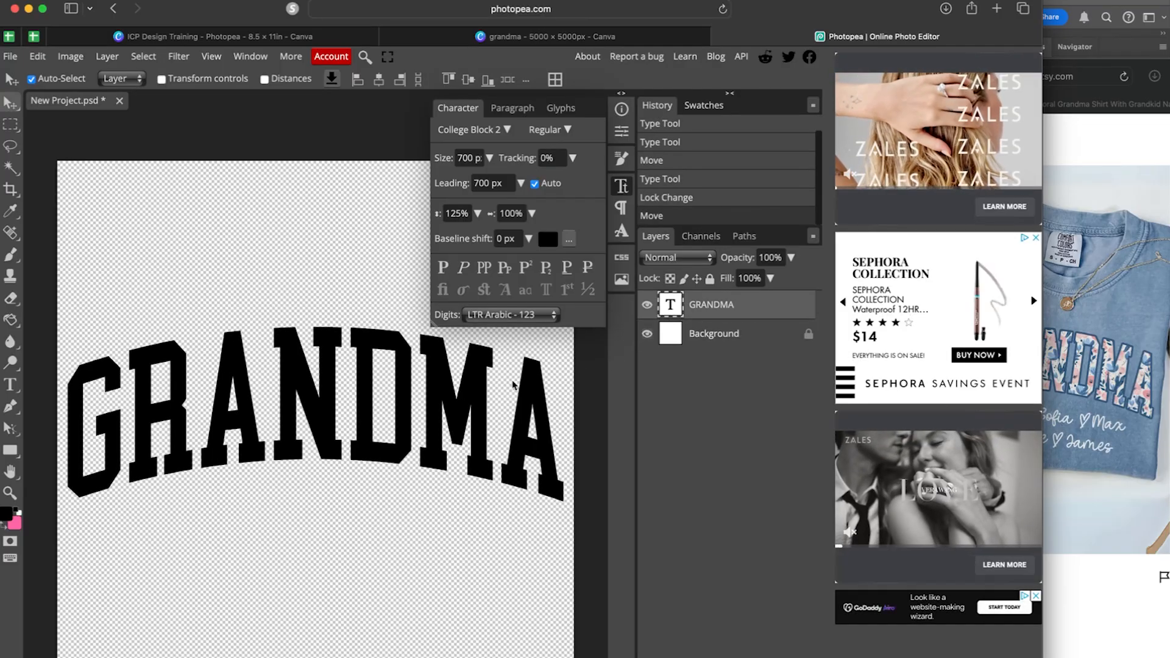
{"action": "left_click", "coordinate": [646, 334]}
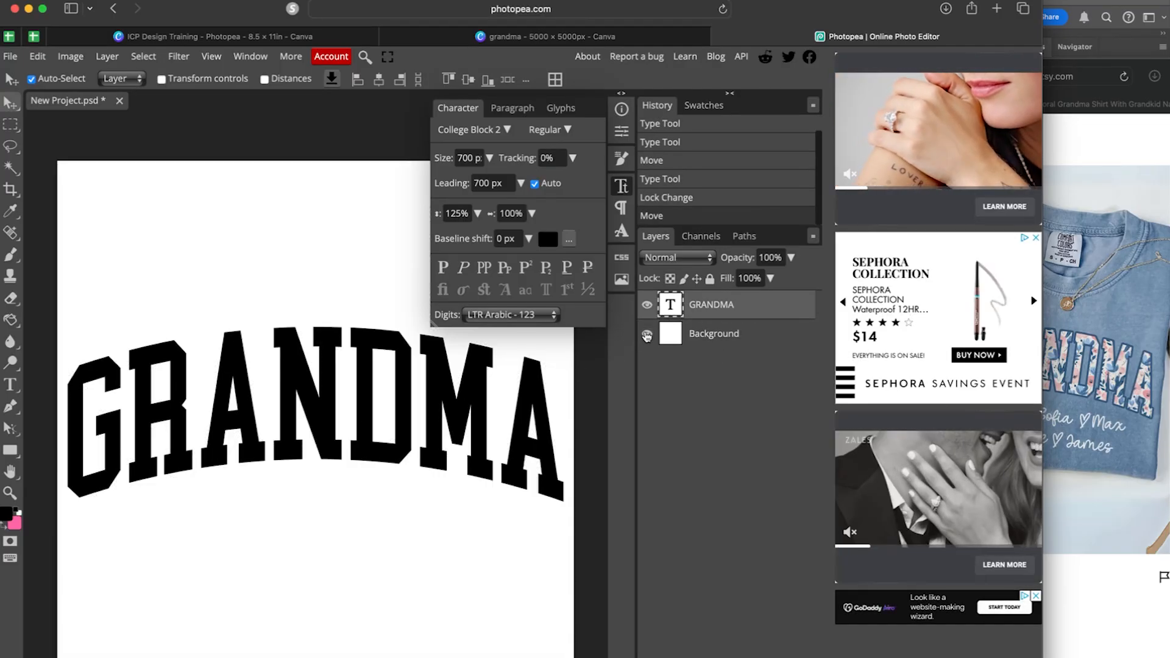
{"action": "left_click", "coordinate": [647, 334]}
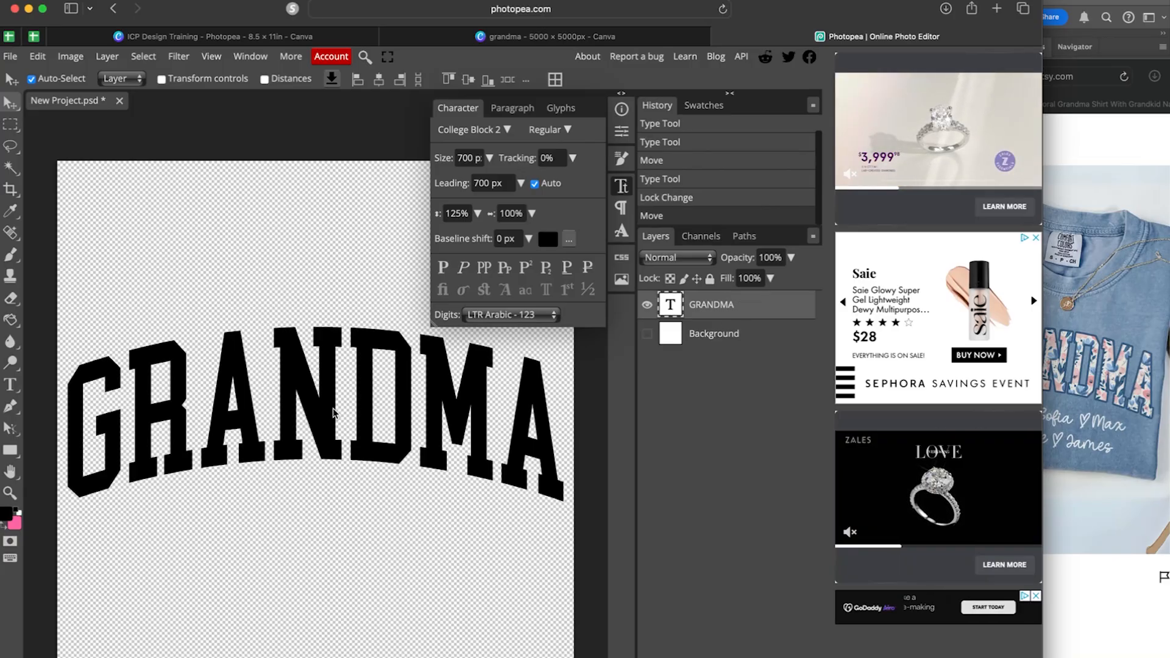
{"action": "left_click_drag", "start_coordinate": [328, 408], "coordinate": [328, 409]}
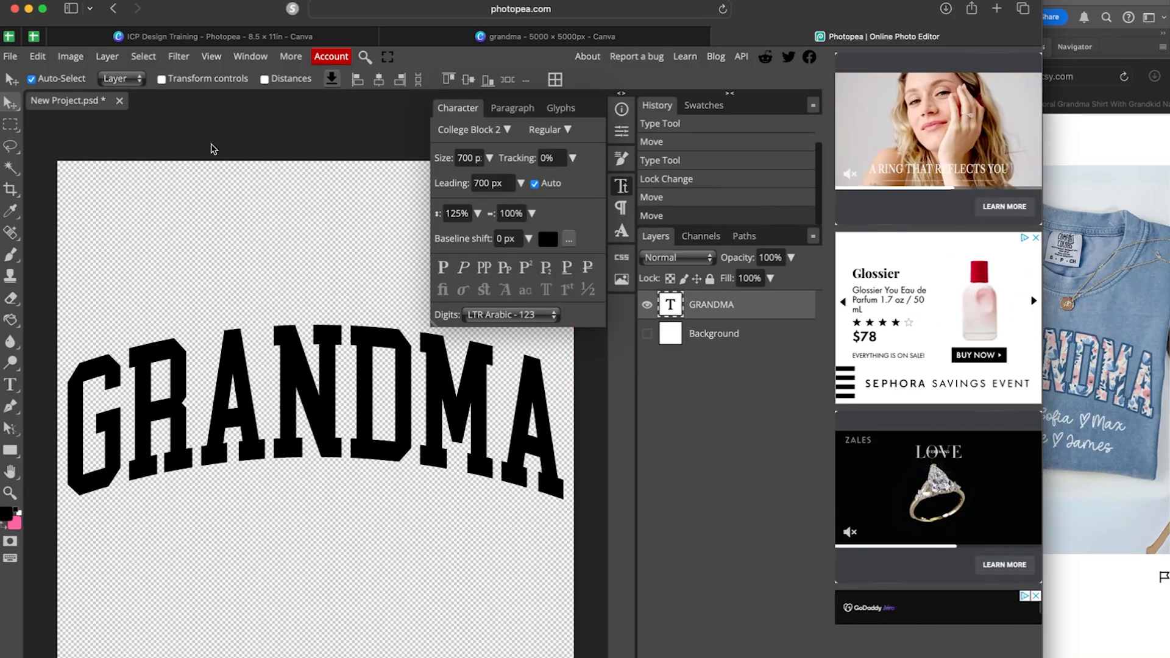
Export the transparent arched GRANDMA as a 3000 × 3000 PNG and return to Canva.
{"action": "left_click", "coordinate": [10, 56]}
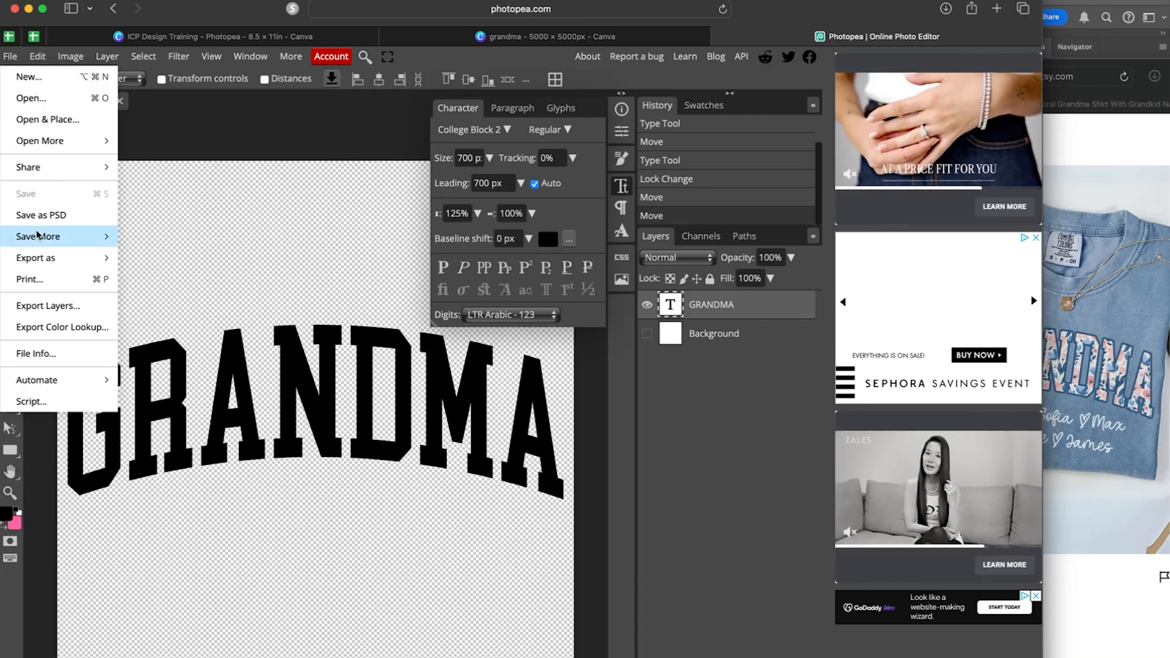
{"action": "mouse_move", "coordinate": [100, 258]}
{"action": "left_click", "coordinate": [171, 264]}
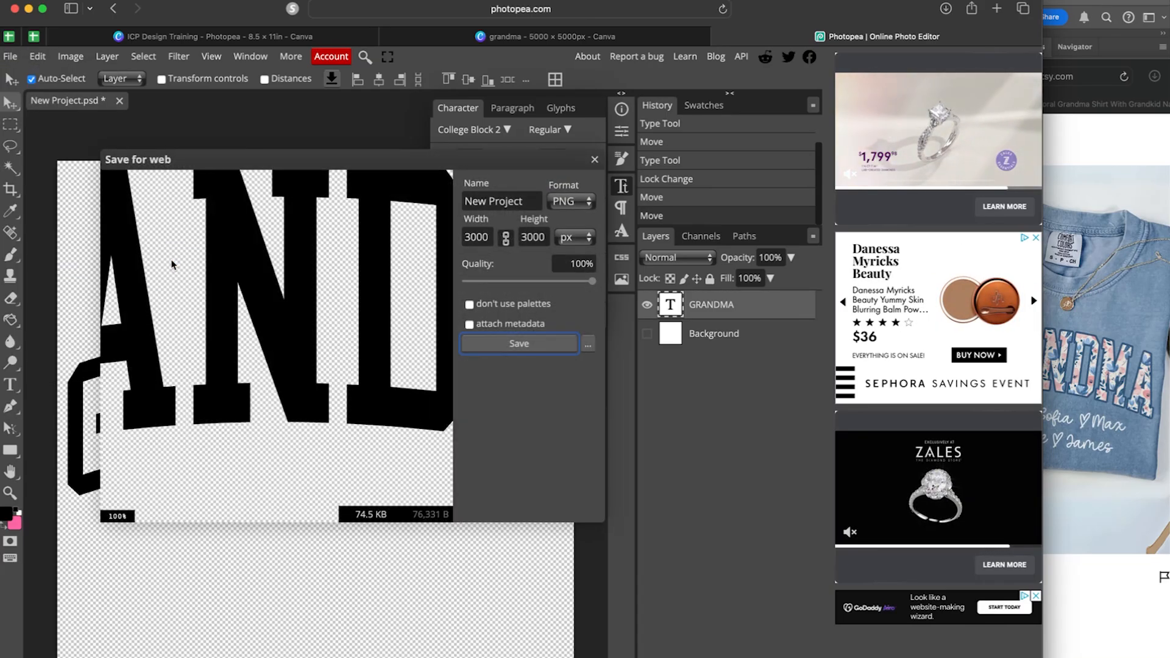
{"action": "left_click", "coordinate": [521, 345]}
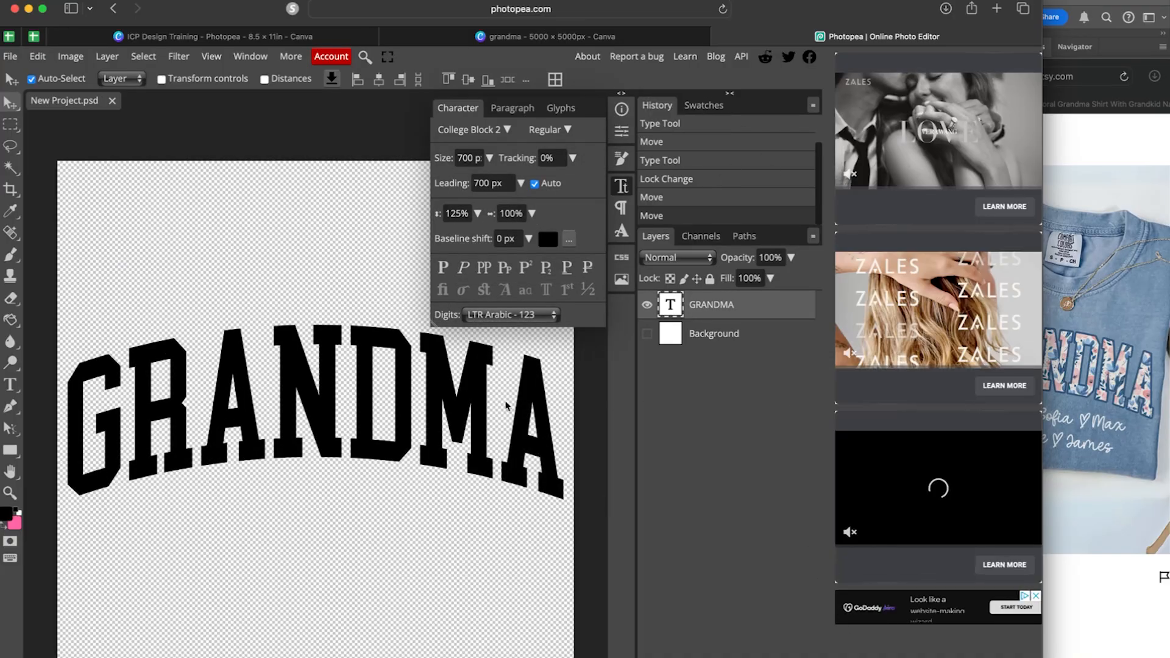
{"action": "left_click", "coordinate": [547, 38]}
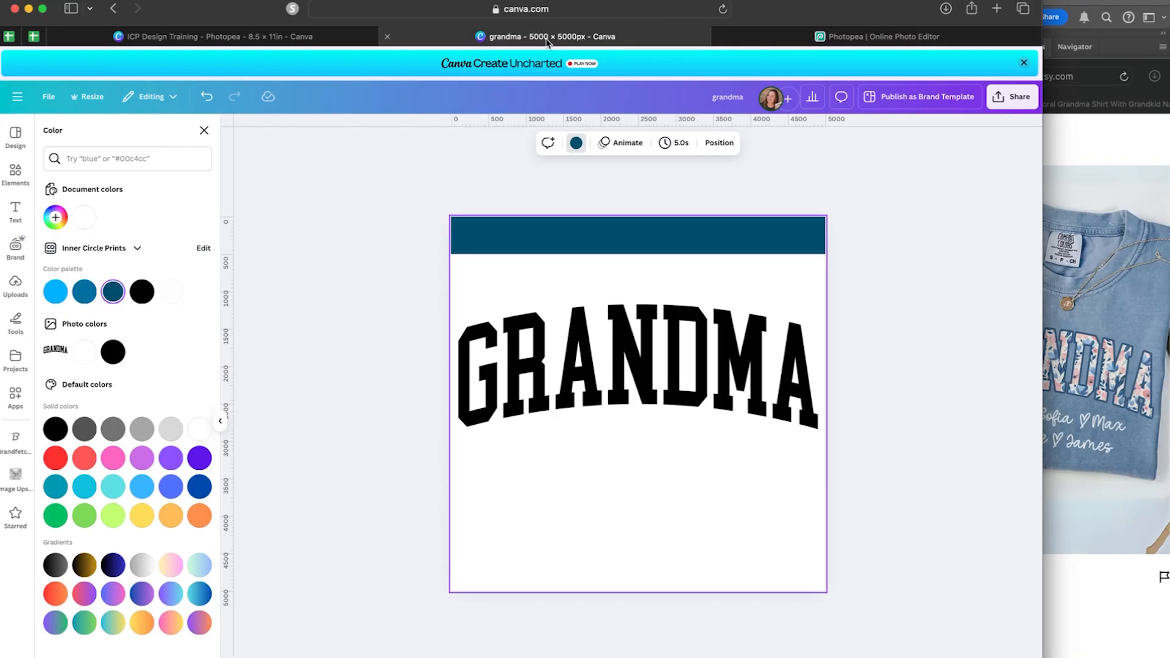
Delete the old GRANDMA image and the blue band from the Canva page.
{"action": "left_click", "coordinate": [656, 360]}
{"action": "key", "text": "Delete"}
{"action": "left_click", "coordinate": [662, 288]}
{"action": "key", "text": "Delete"}
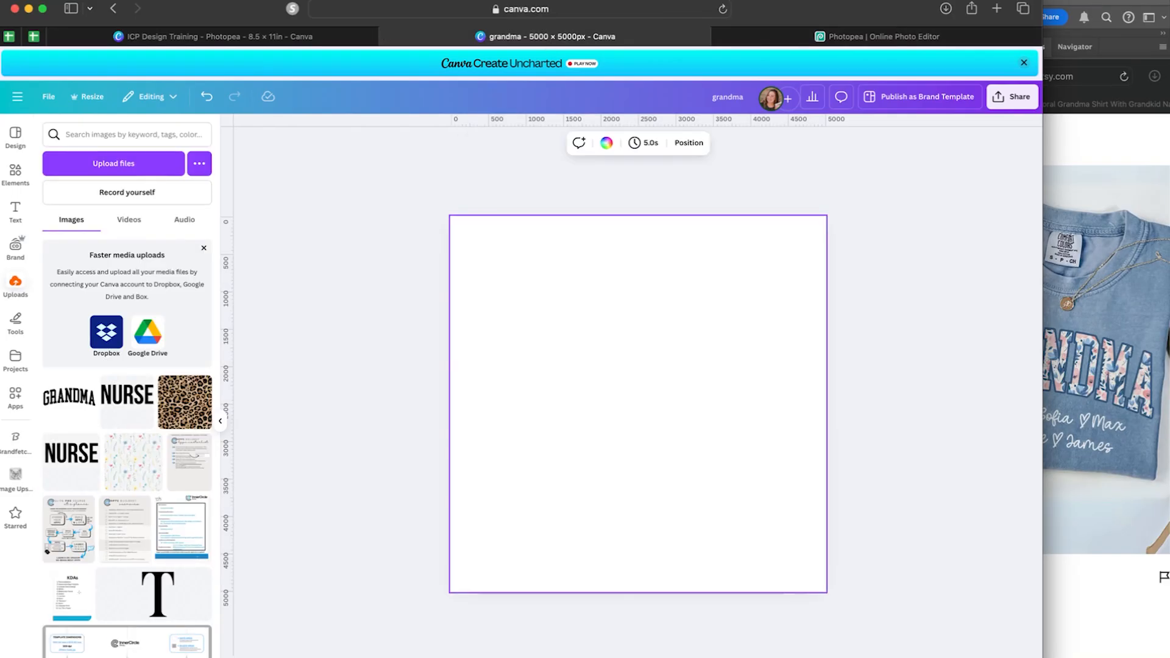
Upload New Project-2.png and place it on the page.
{"action": "left_click", "coordinate": [170, 172]}
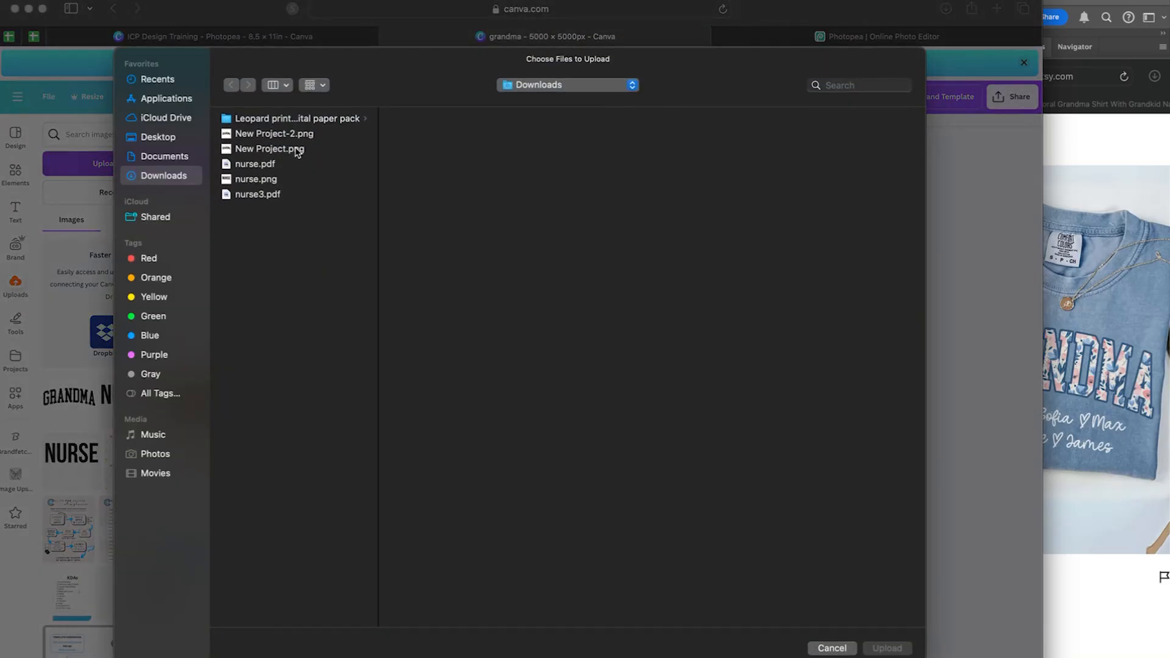
{"action": "left_click", "coordinate": [284, 136]}
{"action": "left_click", "coordinate": [887, 648]}
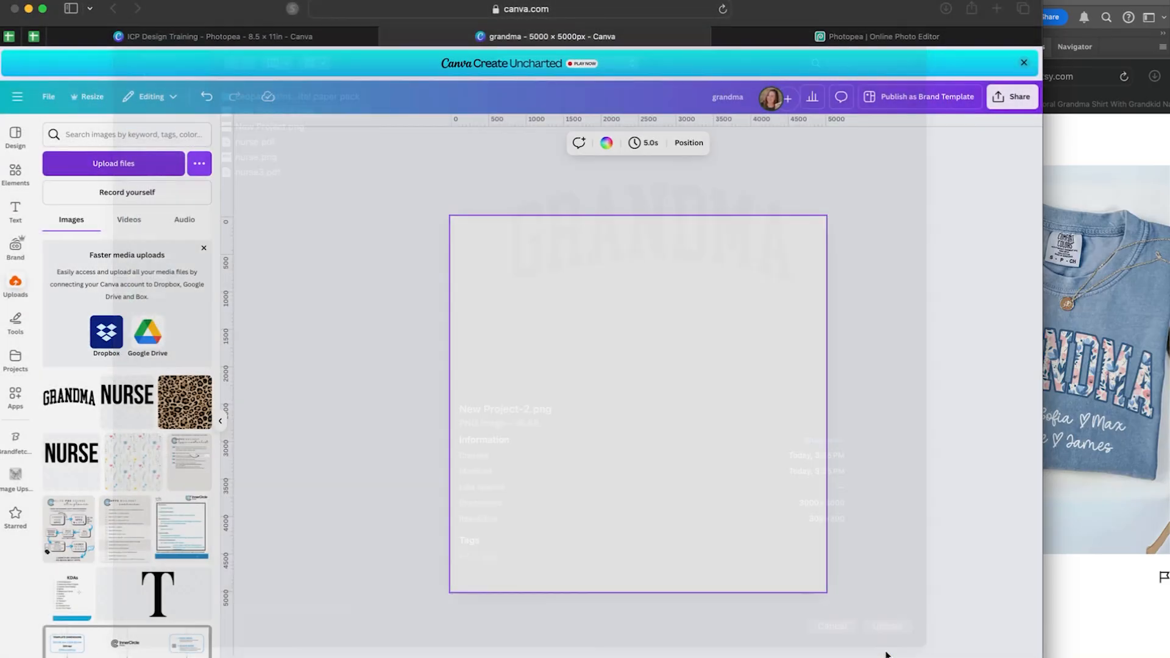
{"action": "left_click", "coordinate": [61, 398]}
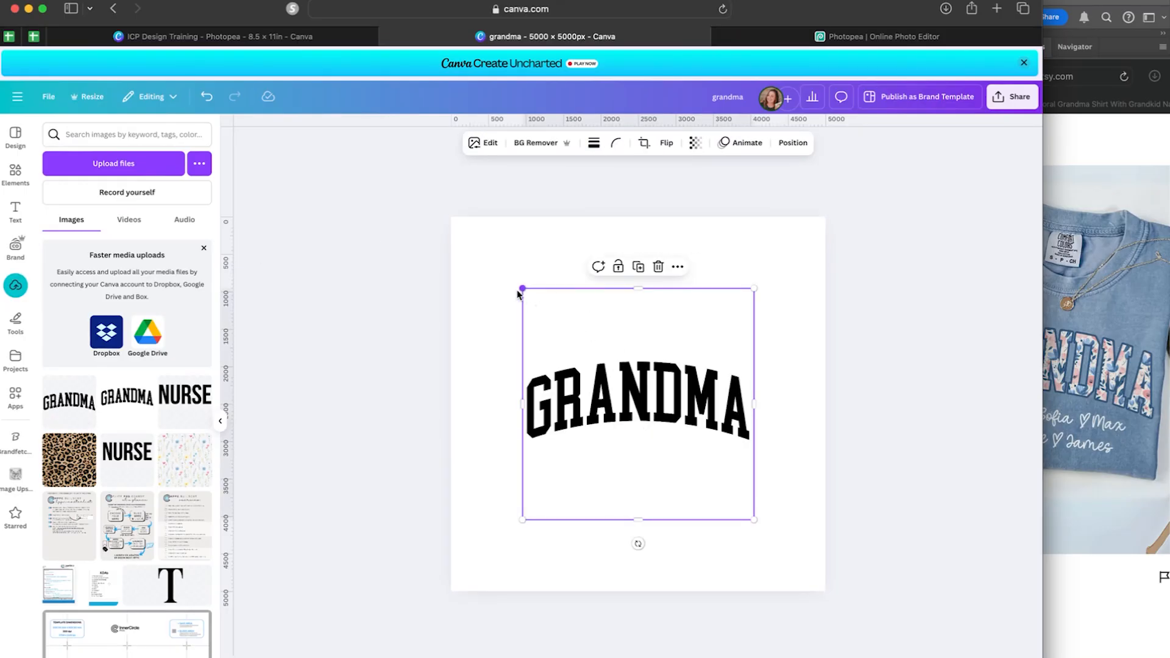
Enlarge the GRANDMA image and move it up near the page top, checking the Etsy shirt reference.
{"action": "left_click_drag", "start_coordinate": [519, 291], "coordinate": [440, 230]}
{"action": "left_click_drag", "start_coordinate": [614, 332], "coordinate": [634, 329]}
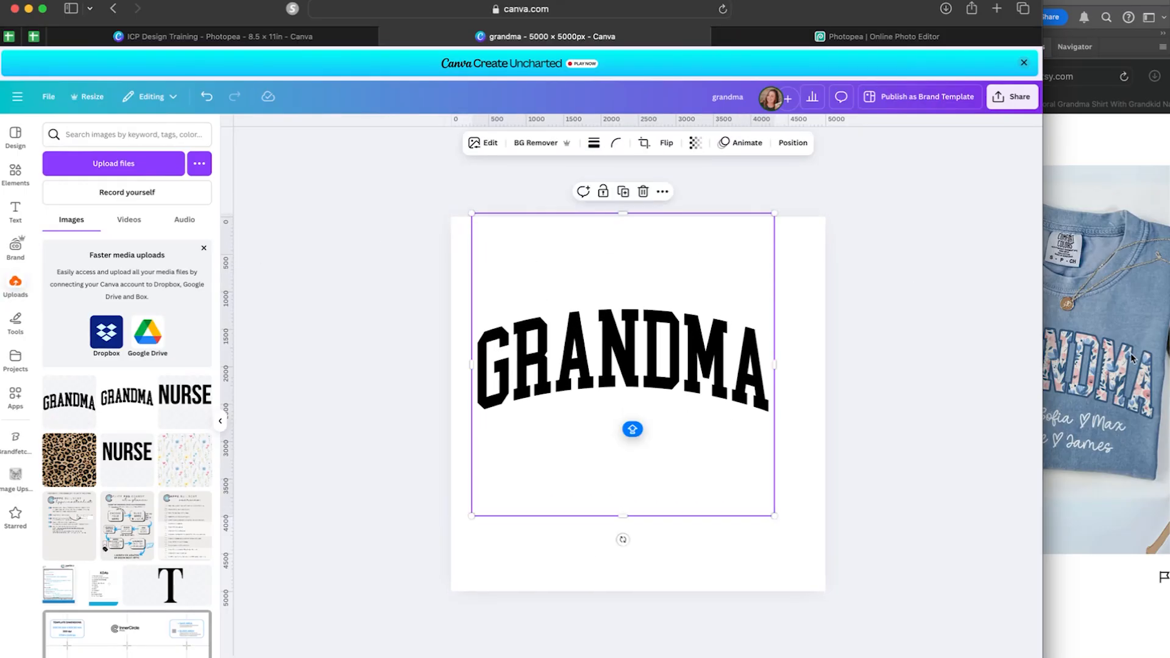
{"action": "left_click", "coordinate": [1156, 381]}
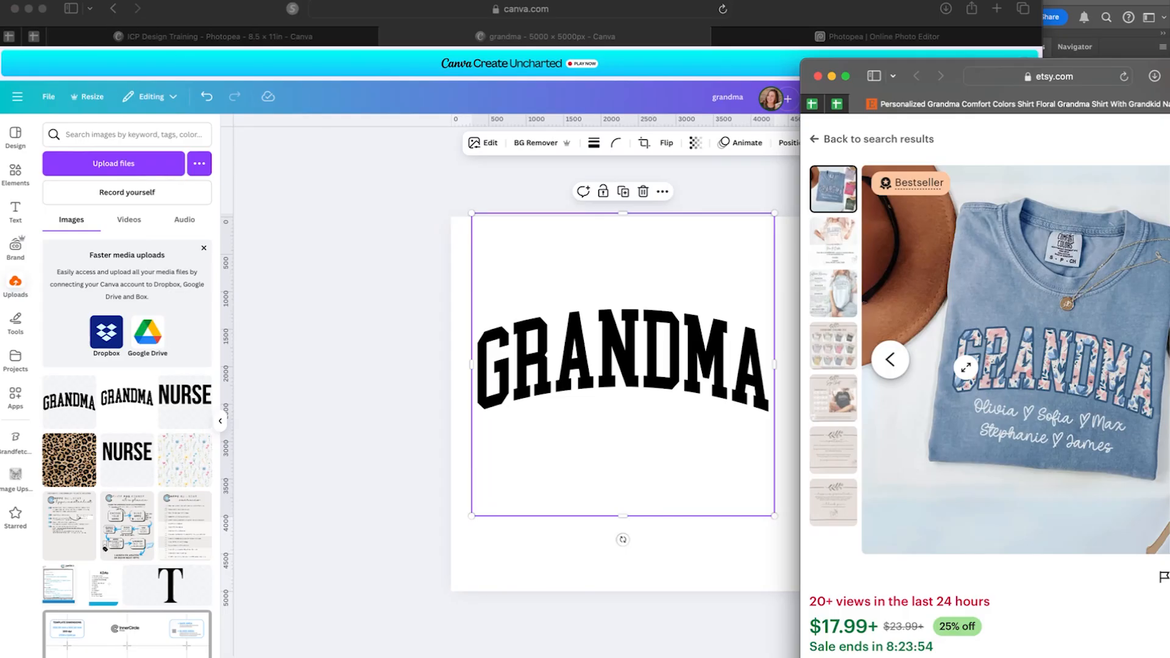
{"action": "left_click", "coordinate": [632, 353]}
{"action": "left_click_drag", "start_coordinate": [642, 360], "coordinate": [625, 331]}
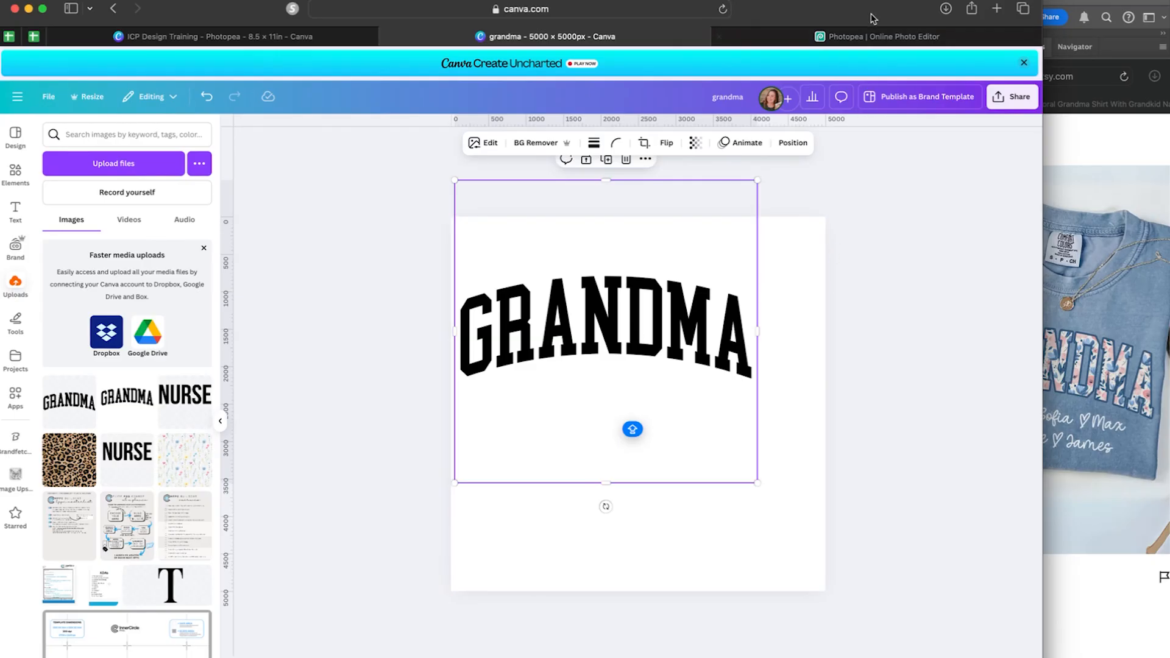
{"action": "left_click", "coordinate": [847, 37]}
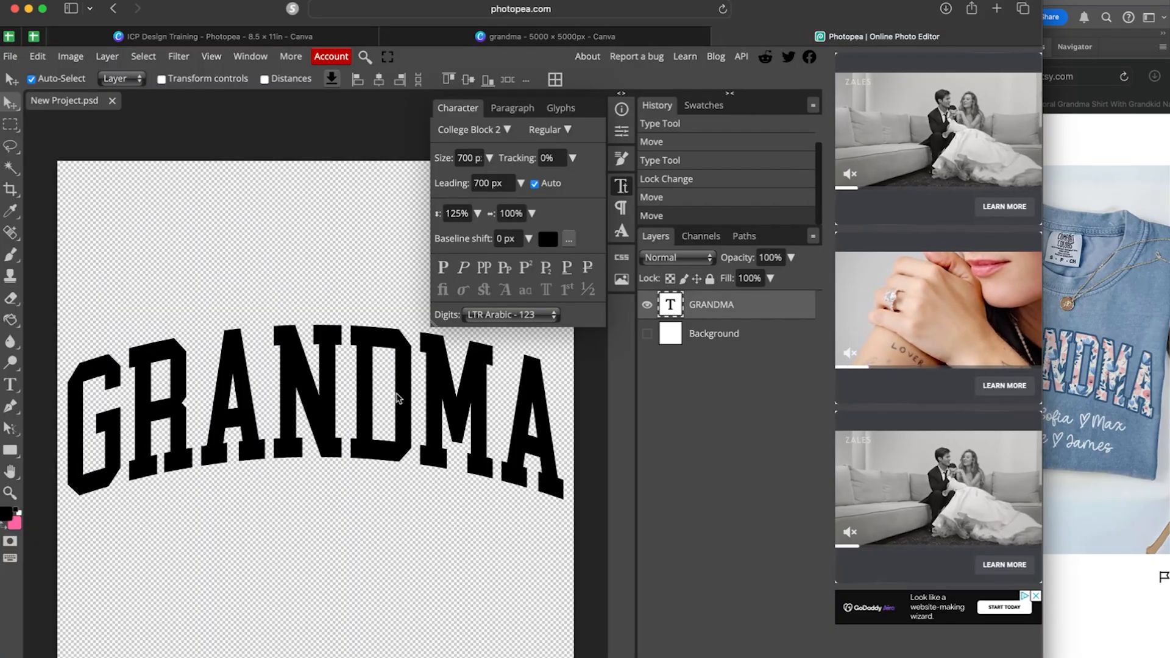
Open New Project-2.png in Photopea and load the GRANDMA letter pixels as a selection.
{"action": "left_click", "coordinate": [11, 56]}
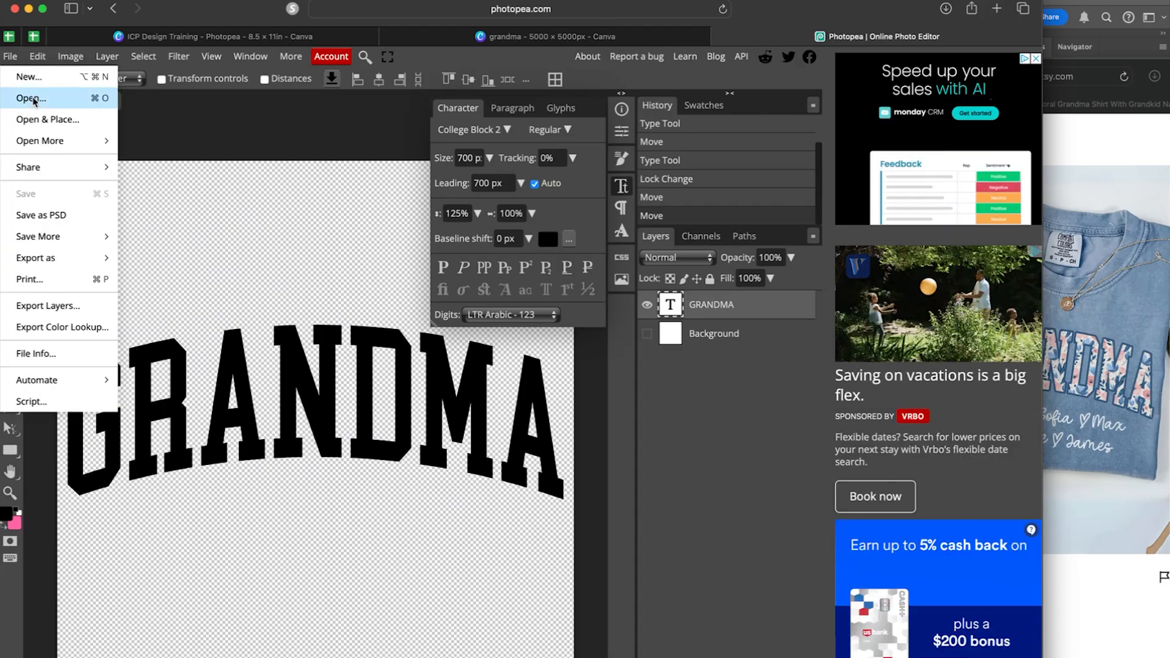
{"action": "left_click", "coordinate": [32, 98]}
{"action": "left_click", "coordinate": [291, 135]}
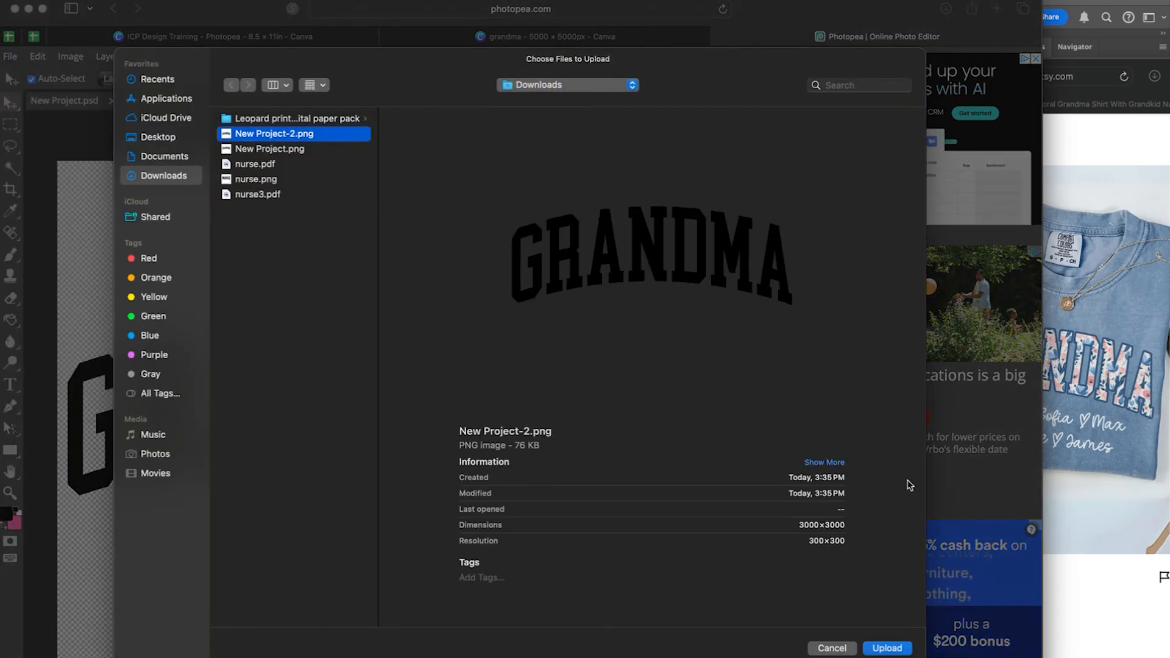
{"action": "left_click", "coordinate": [887, 648]}
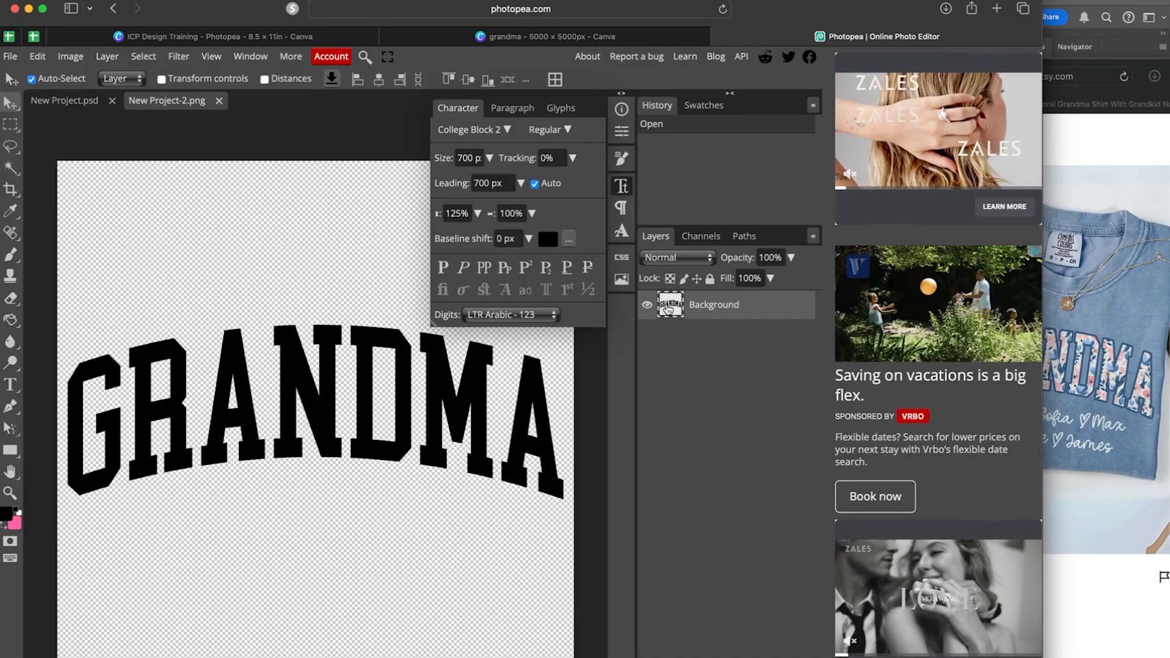
{"action": "left_click", "coordinate": [681, 302], "text": "super"}
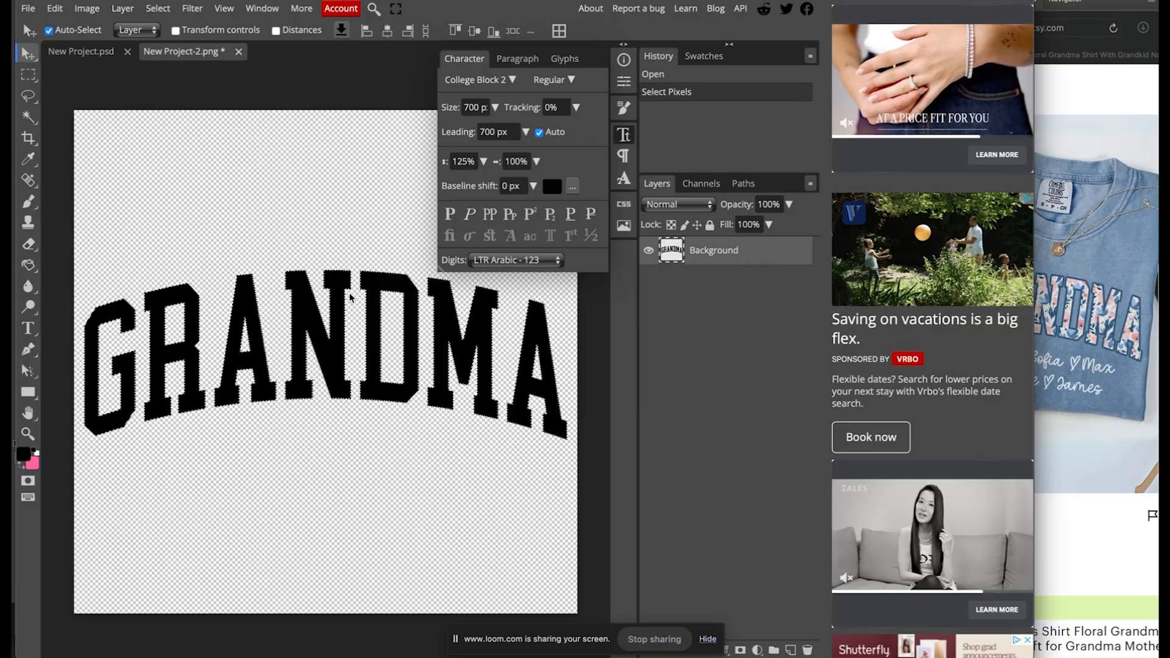
Convert the GRANDMA selection to a work path and apply it as the layer's vector mask.
{"action": "left_click", "coordinate": [743, 184]}
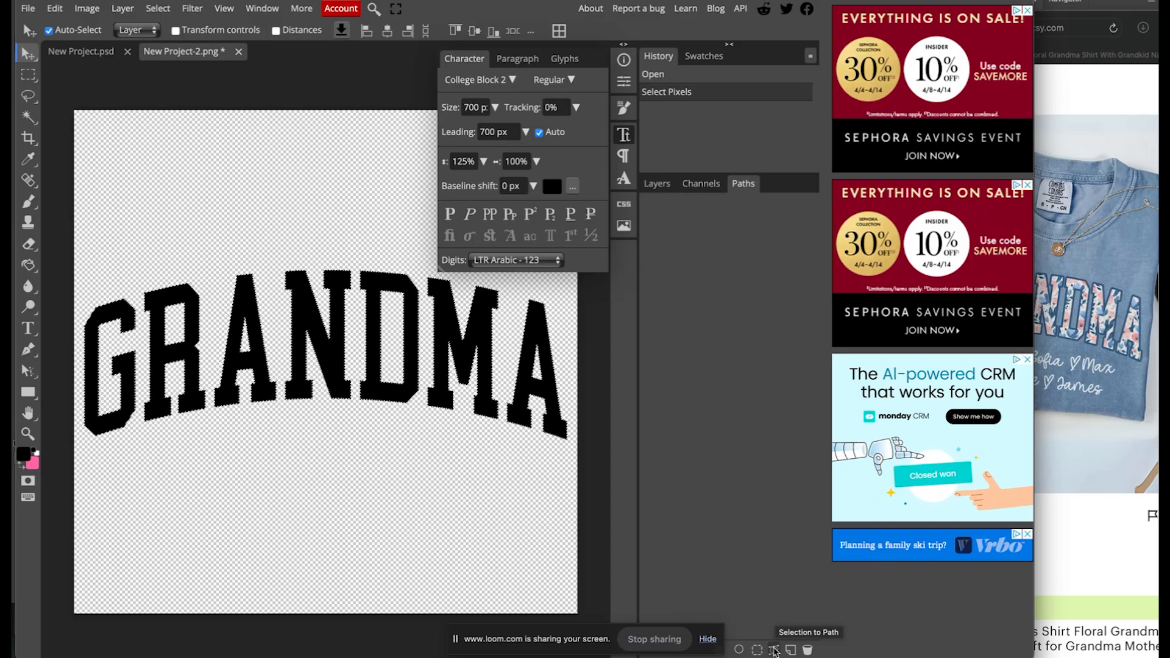
{"action": "left_click", "coordinate": [774, 651]}
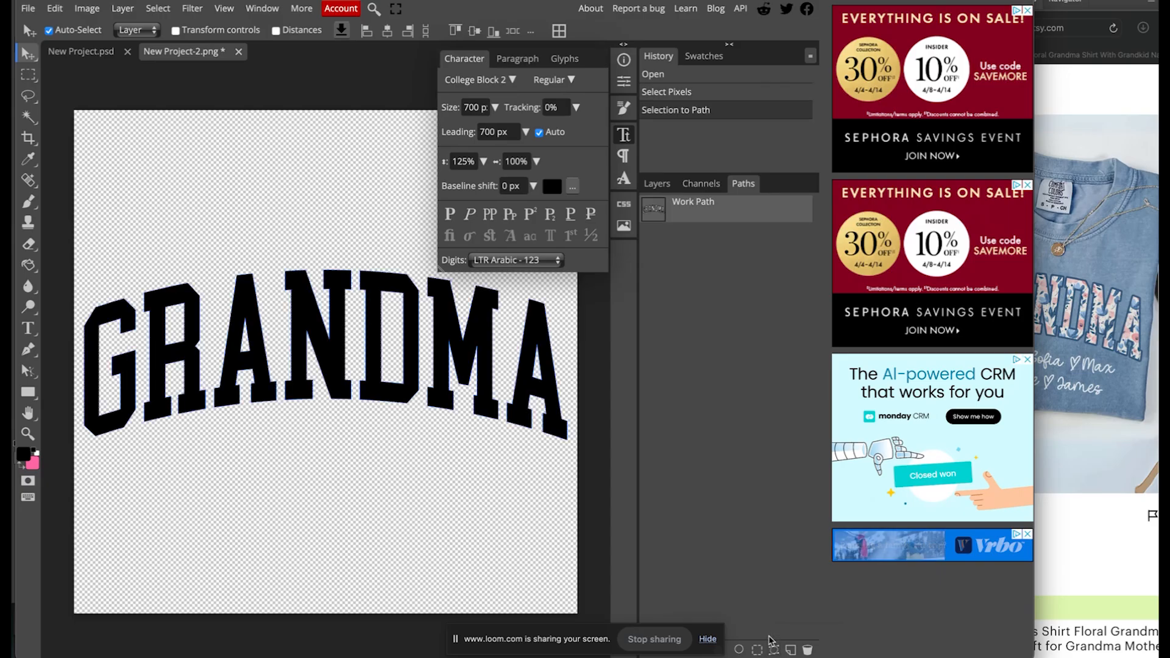
{"action": "left_click", "coordinate": [122, 9]}
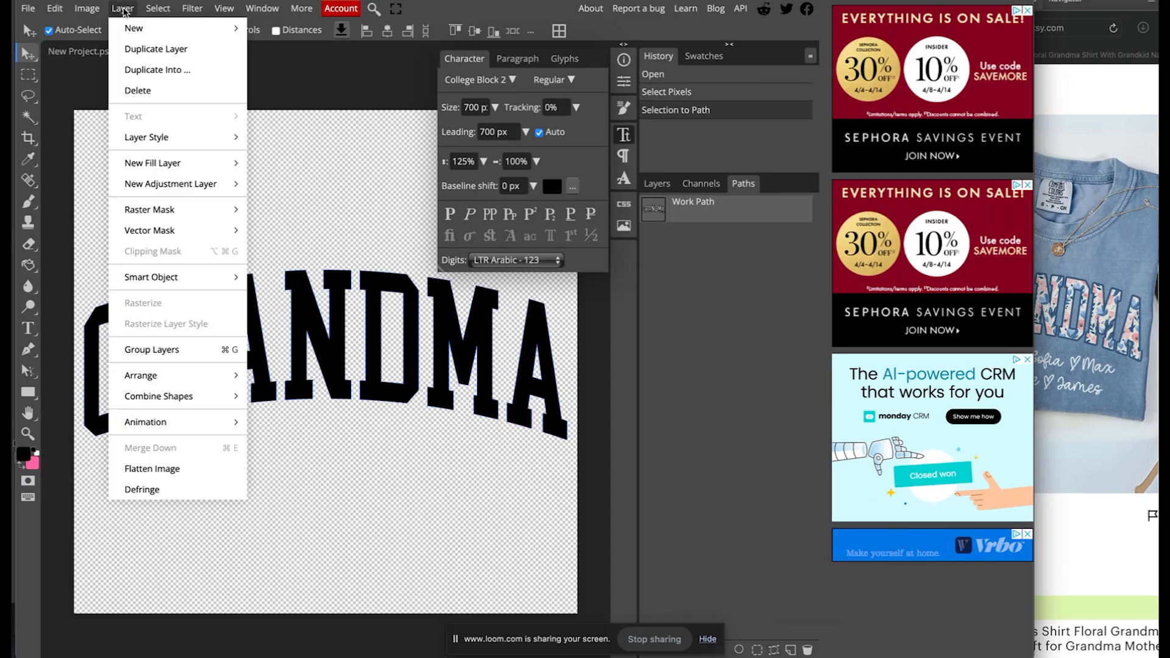
{"action": "mouse_move", "coordinate": [171, 230]}
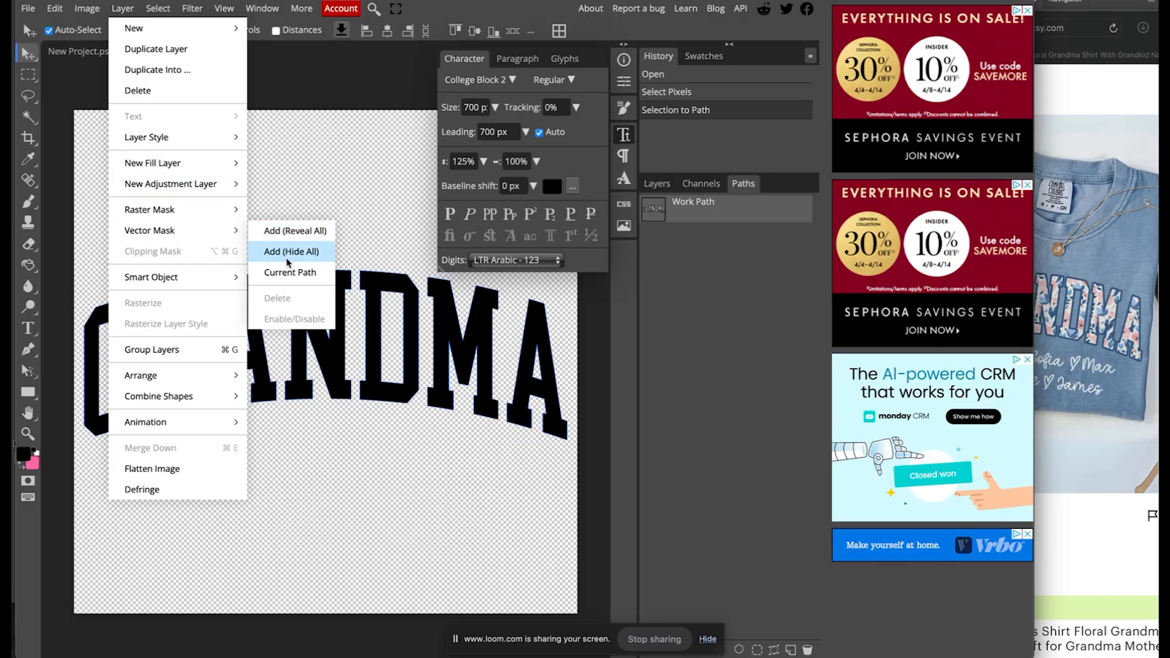
{"action": "left_click", "coordinate": [286, 272]}
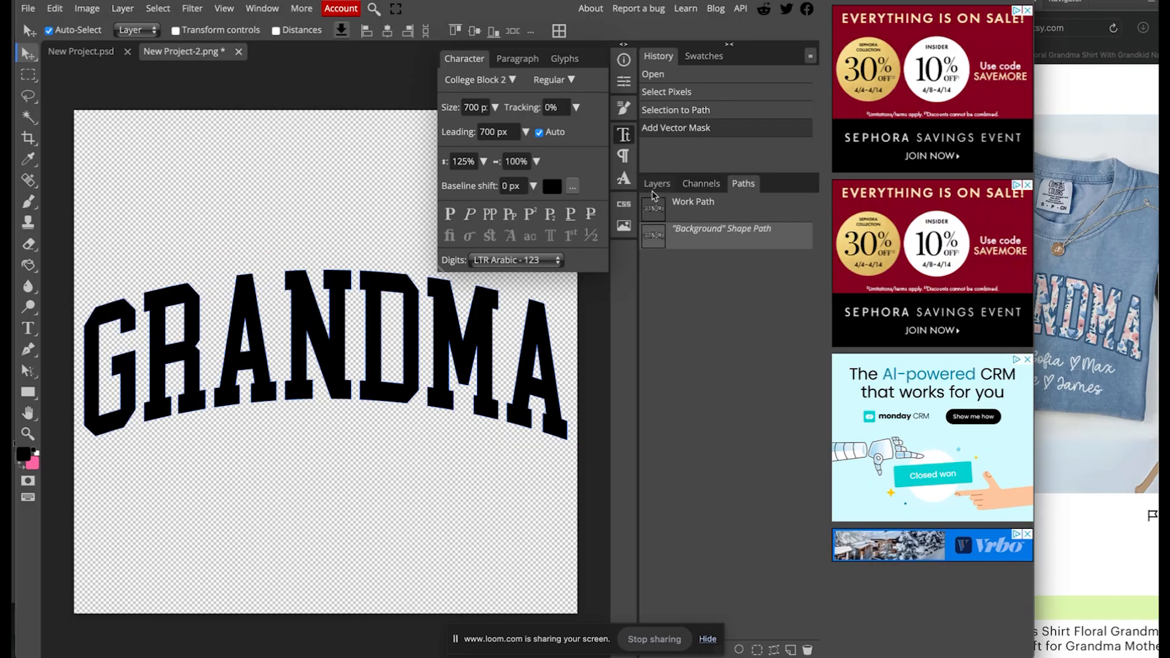
{"action": "left_click", "coordinate": [657, 184]}
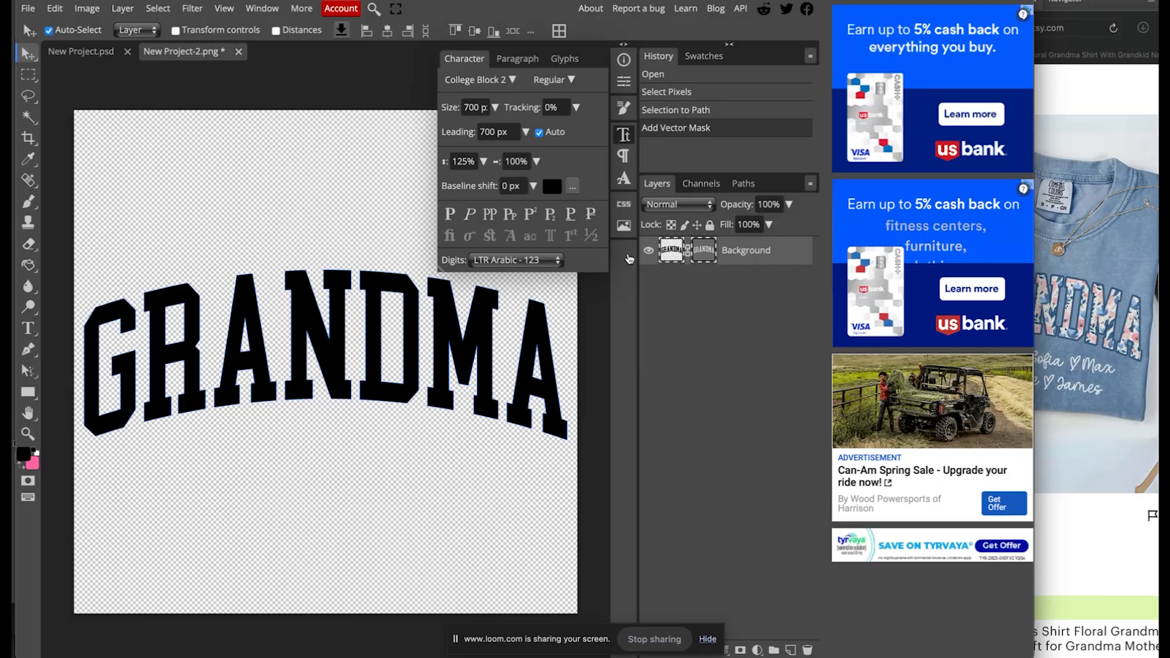
Export the masked GRANDMA as a 3000 × 3000 PDF named New Project-2.
{"action": "left_click", "coordinate": [28, 8]}
{"action": "left_click", "coordinate": [29, 8]}
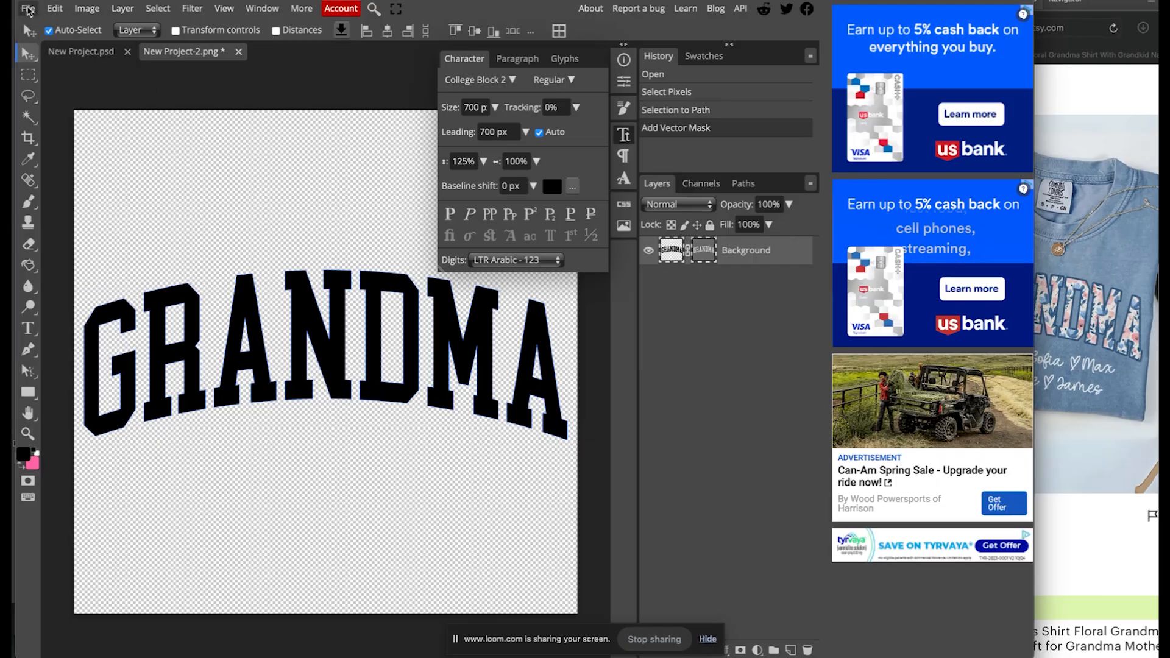
{"action": "left_click", "coordinate": [29, 9]}
{"action": "mouse_move", "coordinate": [88, 206]}
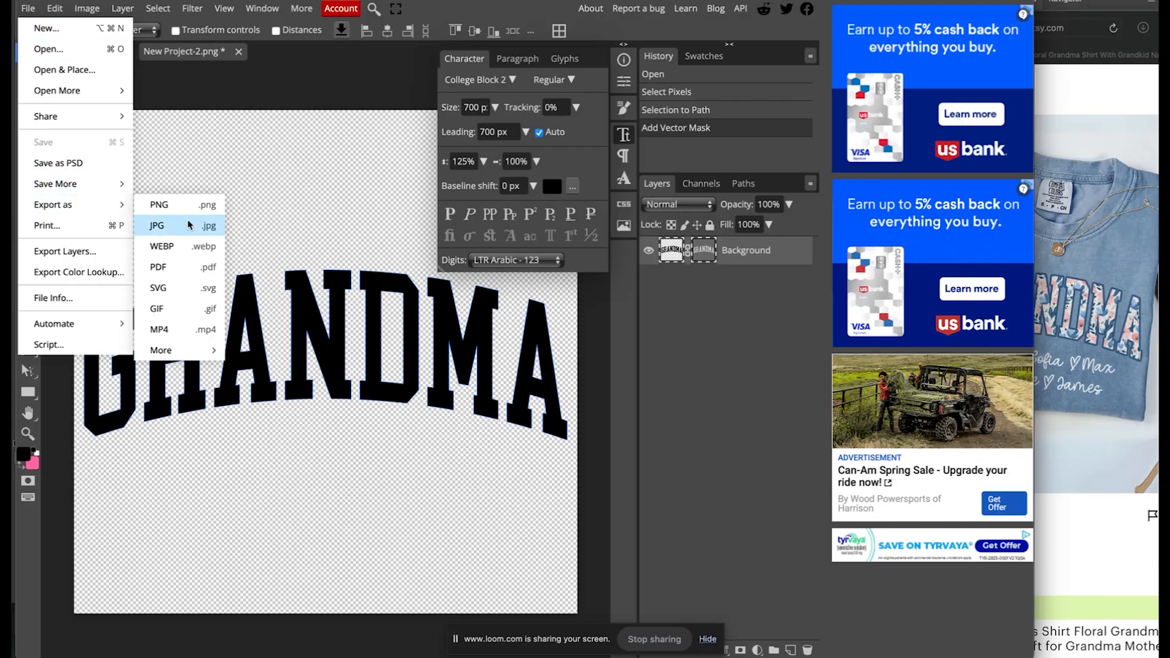
{"action": "left_click", "coordinate": [183, 268]}
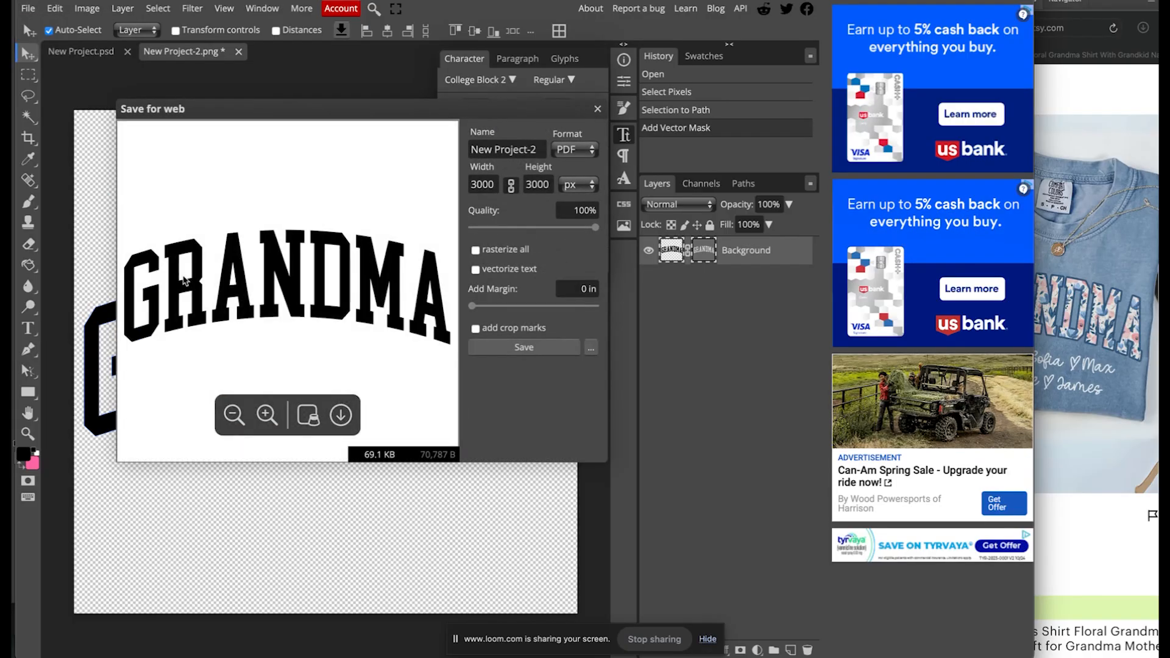
{"action": "left_click", "coordinate": [528, 347]}
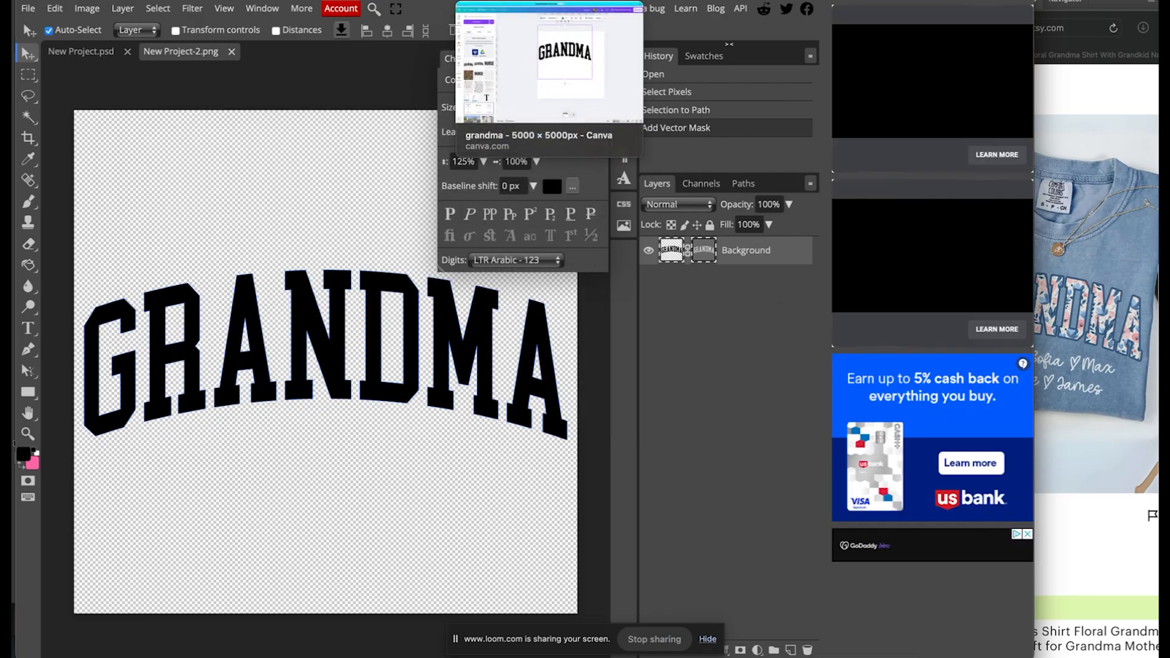
{"action": "left_click", "coordinate": [509, 1]}
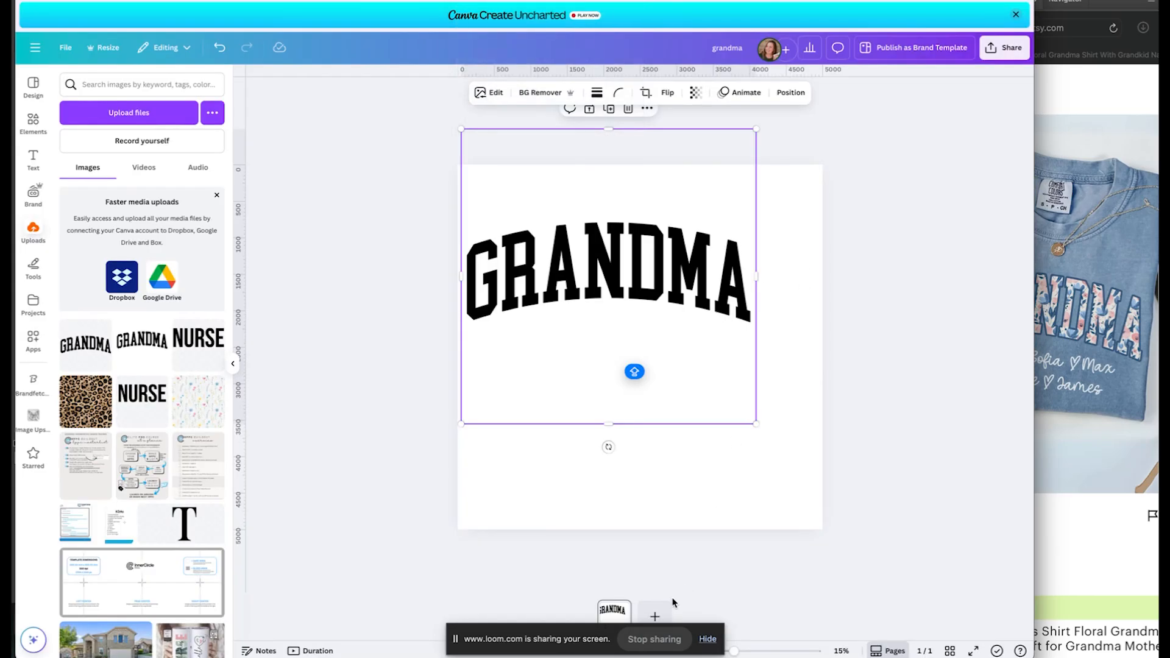
Add a new page 2 and upload New Project-2.pdf onto it.
{"action": "left_click", "coordinate": [656, 614]}
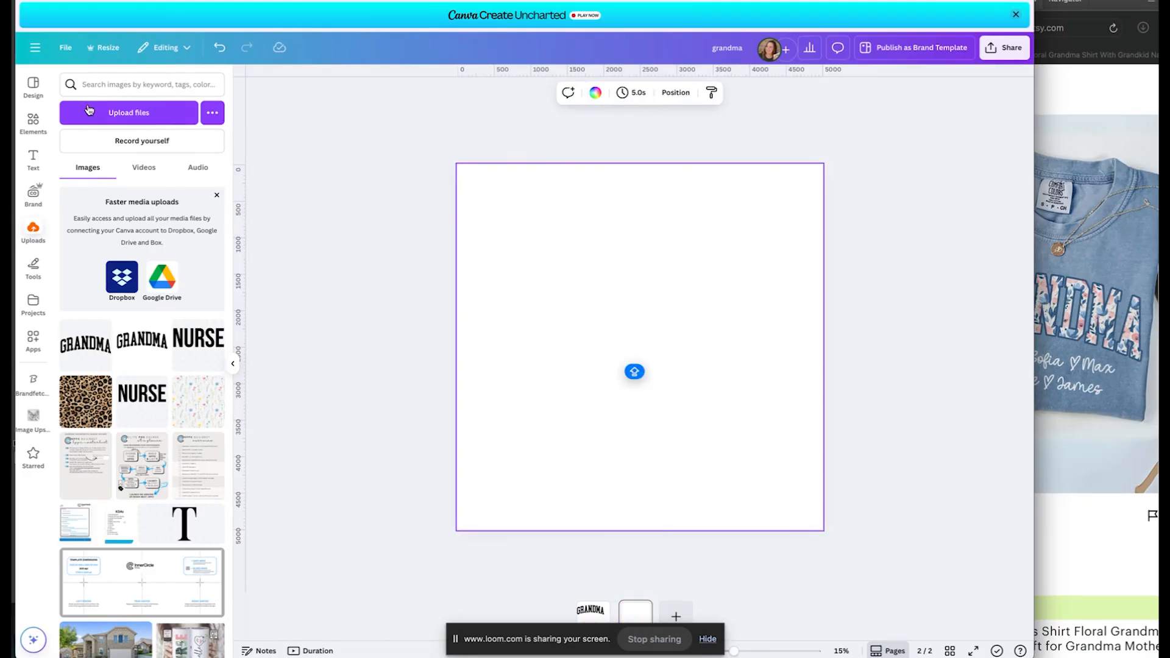
{"action": "left_click", "coordinate": [122, 115]}
{"action": "left_click", "coordinate": [303, 83]}
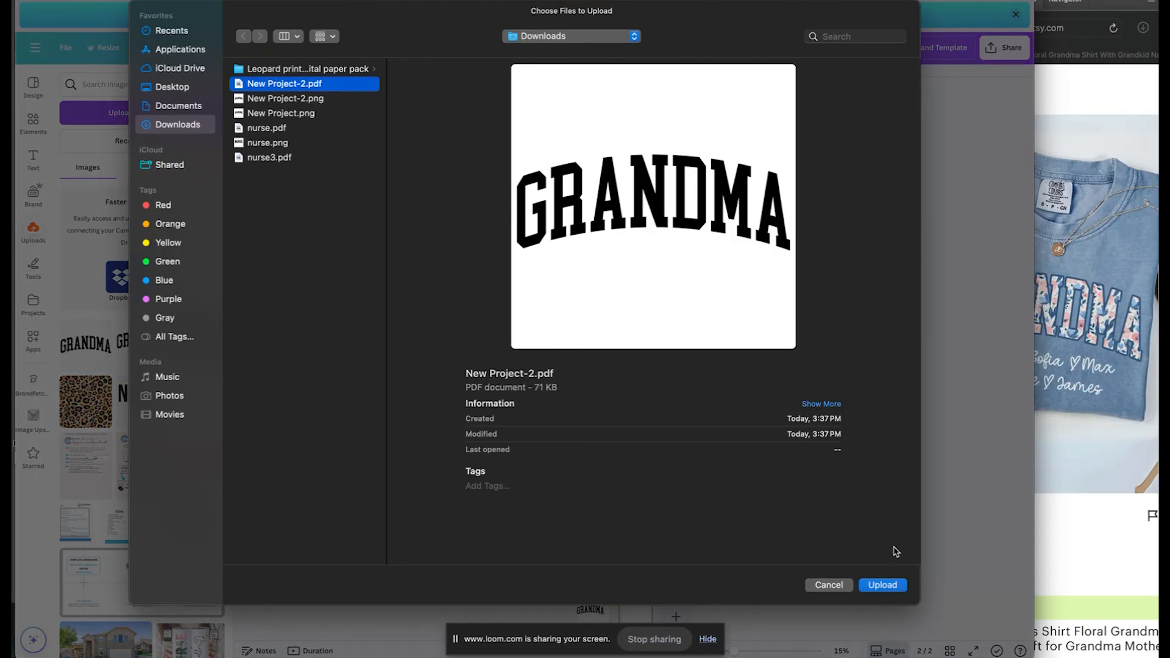
{"action": "left_click", "coordinate": [884, 585]}
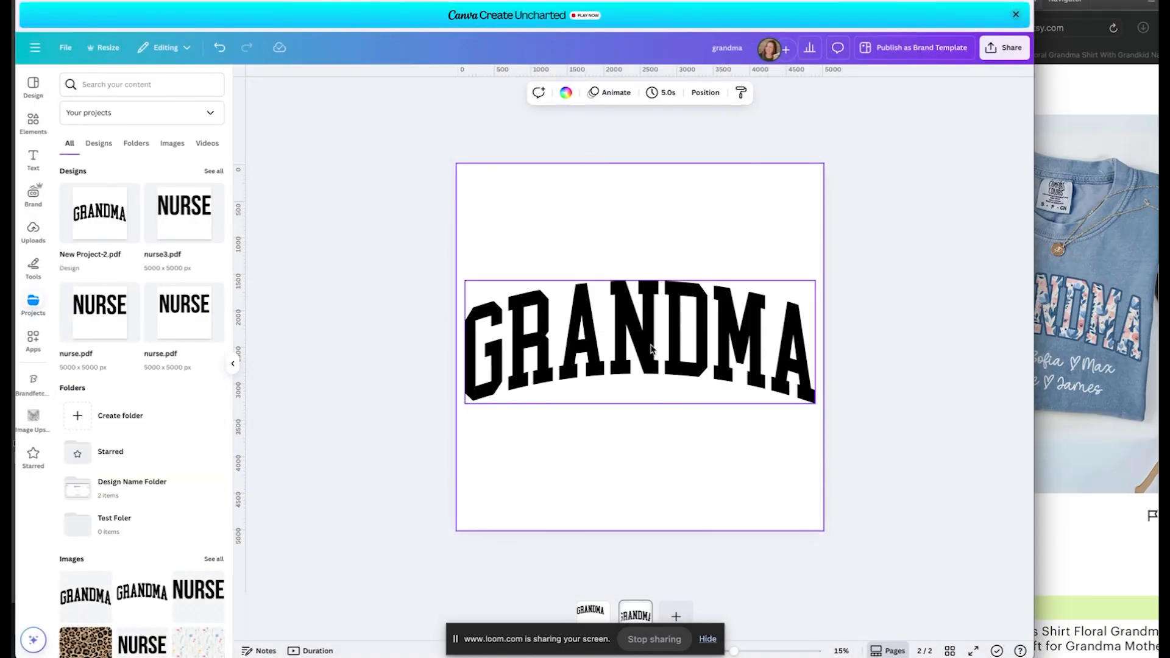
Detach and delete the black image from the GRANDMA lettering, then move the frame up near the top.
{"action": "right_click", "coordinate": [652, 349]}
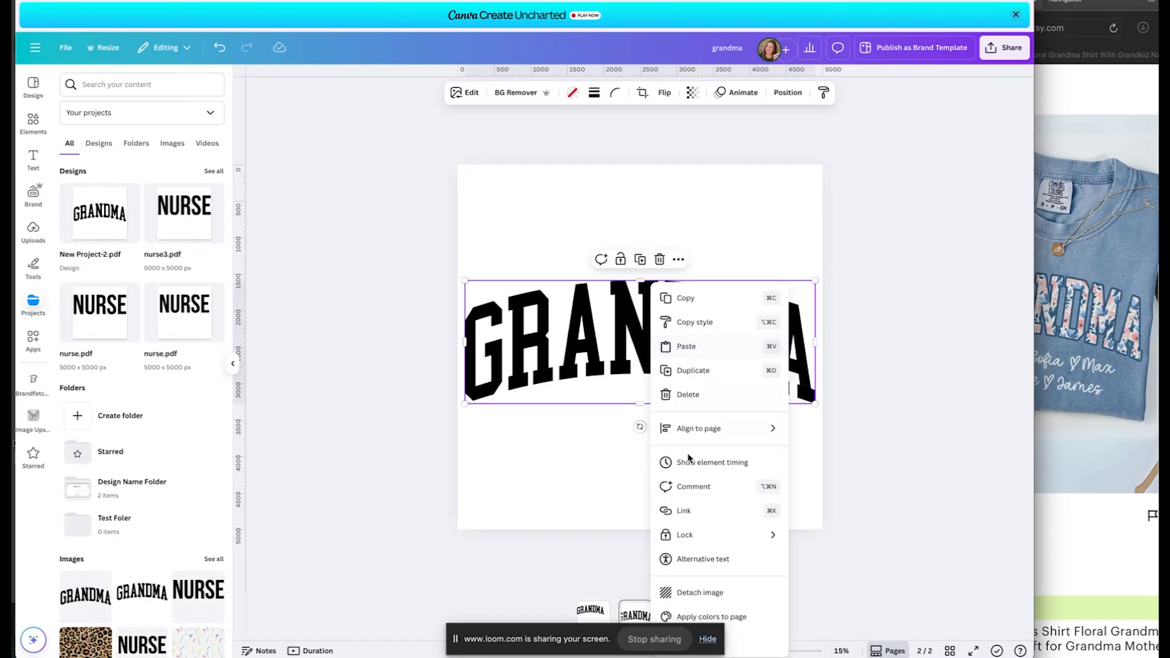
{"action": "left_click", "coordinate": [710, 594]}
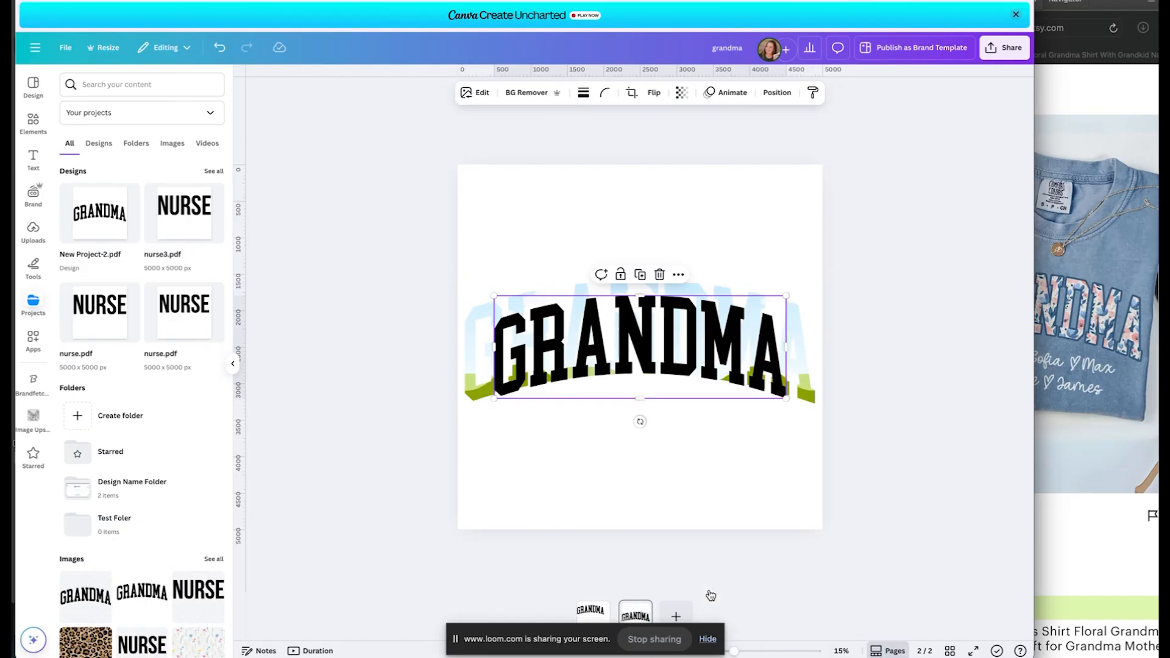
{"action": "left_click", "coordinate": [692, 501]}
{"action": "left_click", "coordinate": [673, 356]}
{"action": "key", "text": "Delete"}
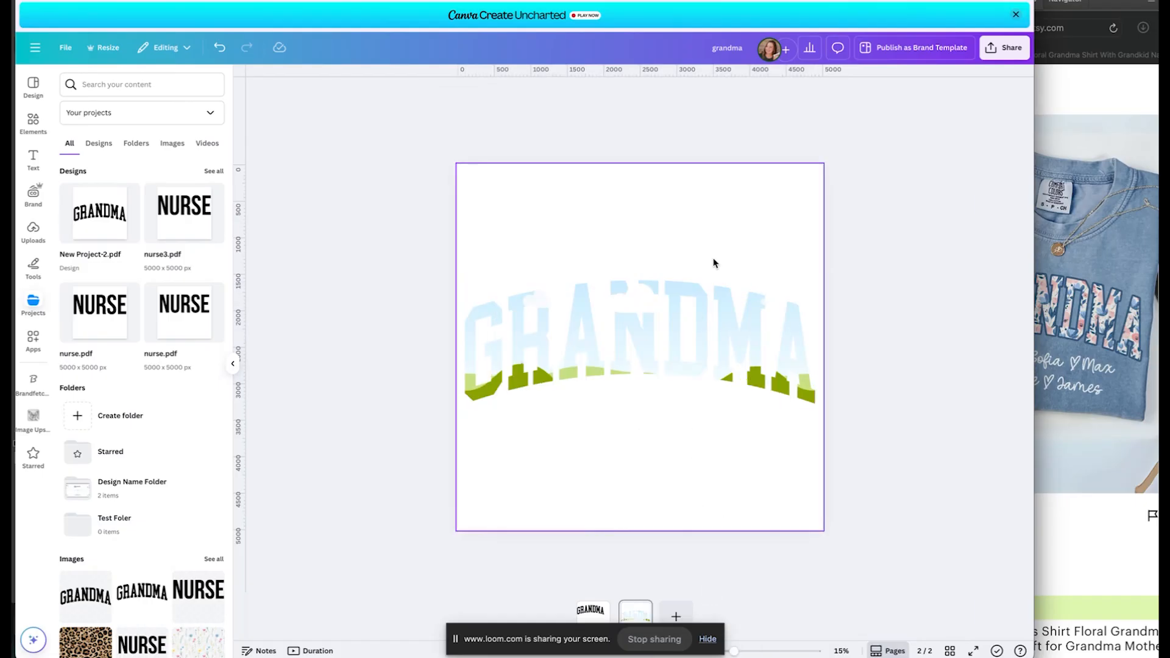
{"action": "left_click_drag", "start_coordinate": [669, 309], "coordinate": [668, 227]}
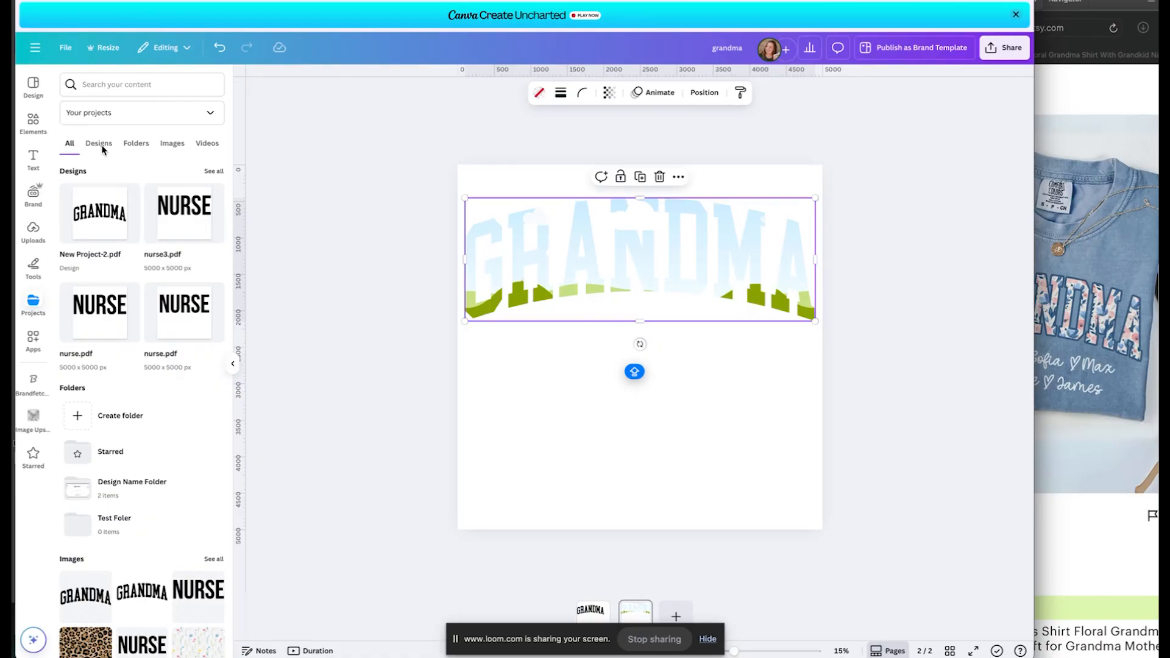
Search graphics for 'WATERCOLOR FLORAL SEAMLESS' and drag a floral pattern into the GRANDMA lettering.
{"action": "left_click", "coordinate": [33, 124]}
{"action": "left_click", "coordinate": [134, 84]}
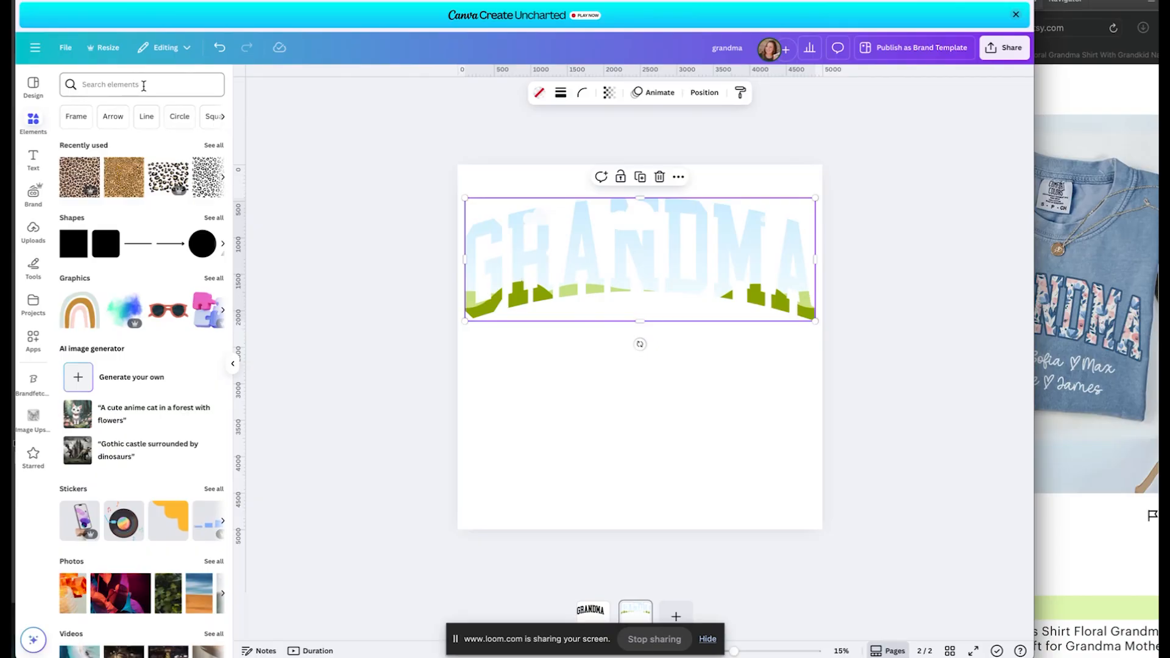
{"action": "type", "text": "WATERCOLOR"}
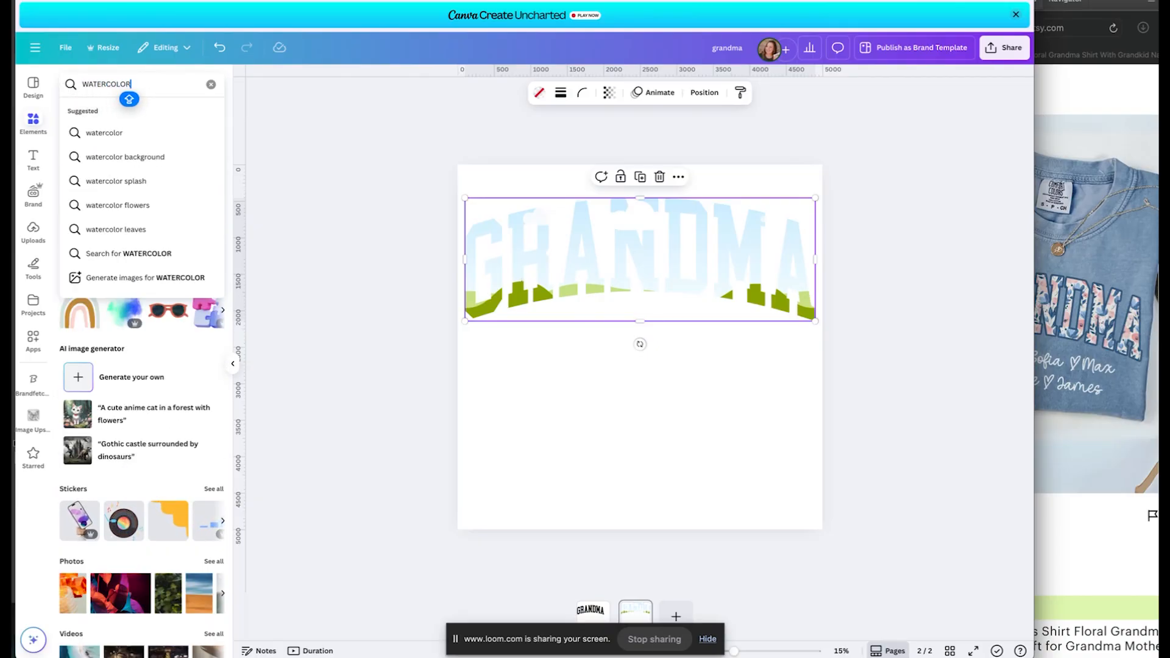
{"action": "type", "text": " FLORAL SEAMLESS"}
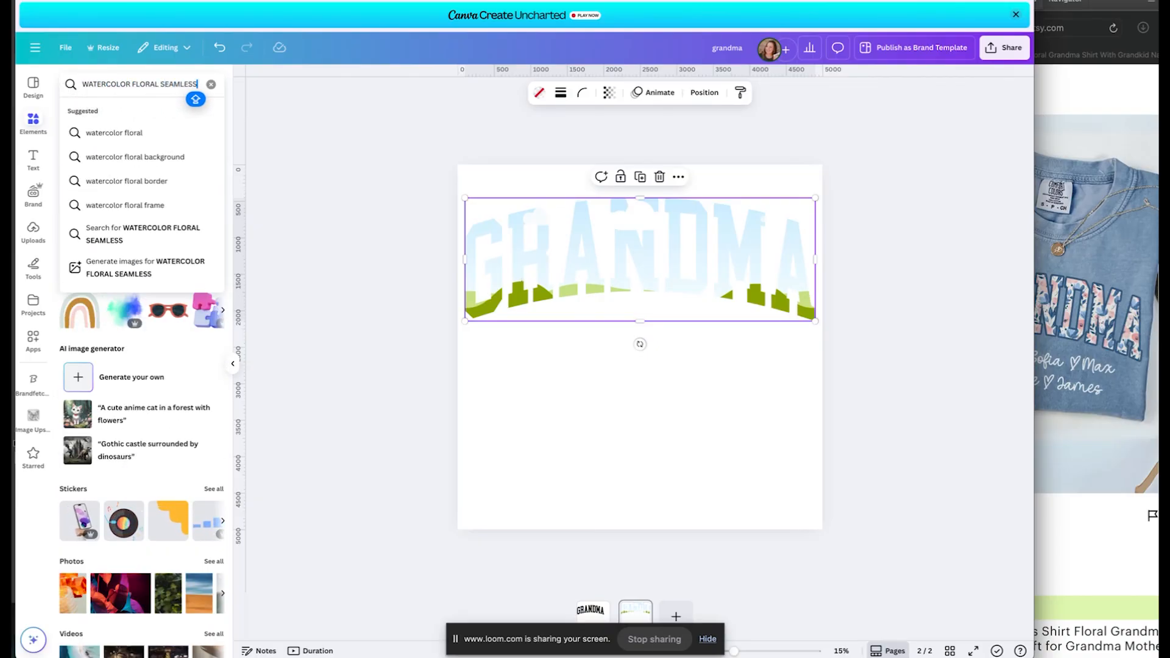
{"action": "key", "text": "Return"}
{"action": "left_click", "coordinate": [214, 172]}
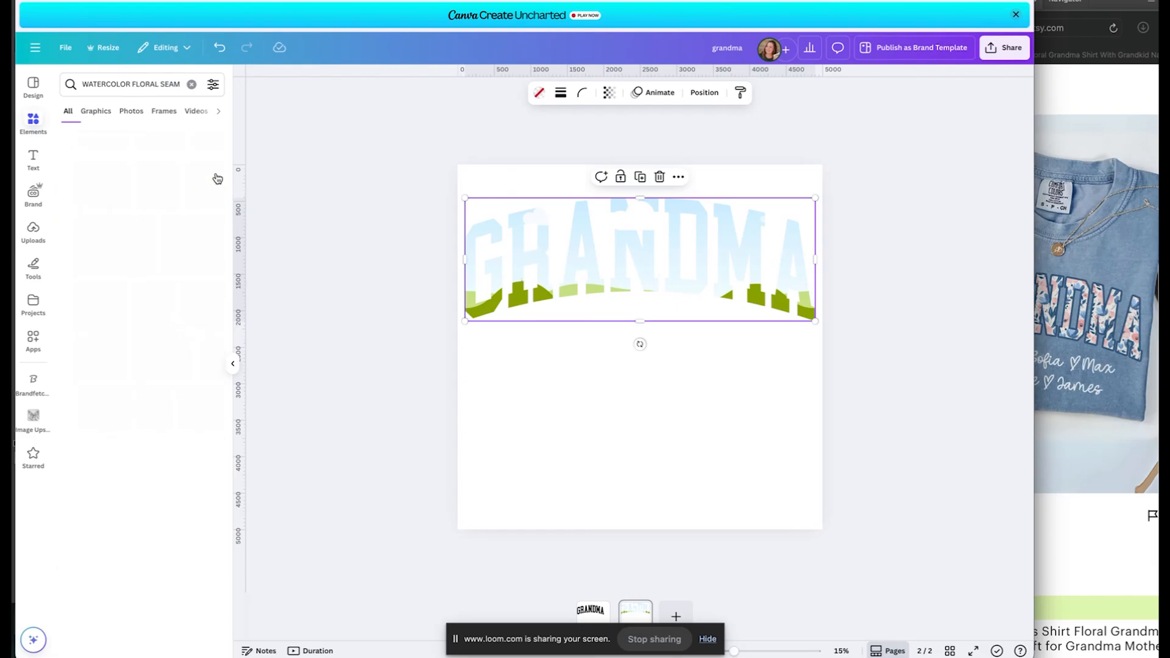
{"action": "scroll", "coordinate": [169, 296], "scroll_direction": "down", "scroll_amount": 6}
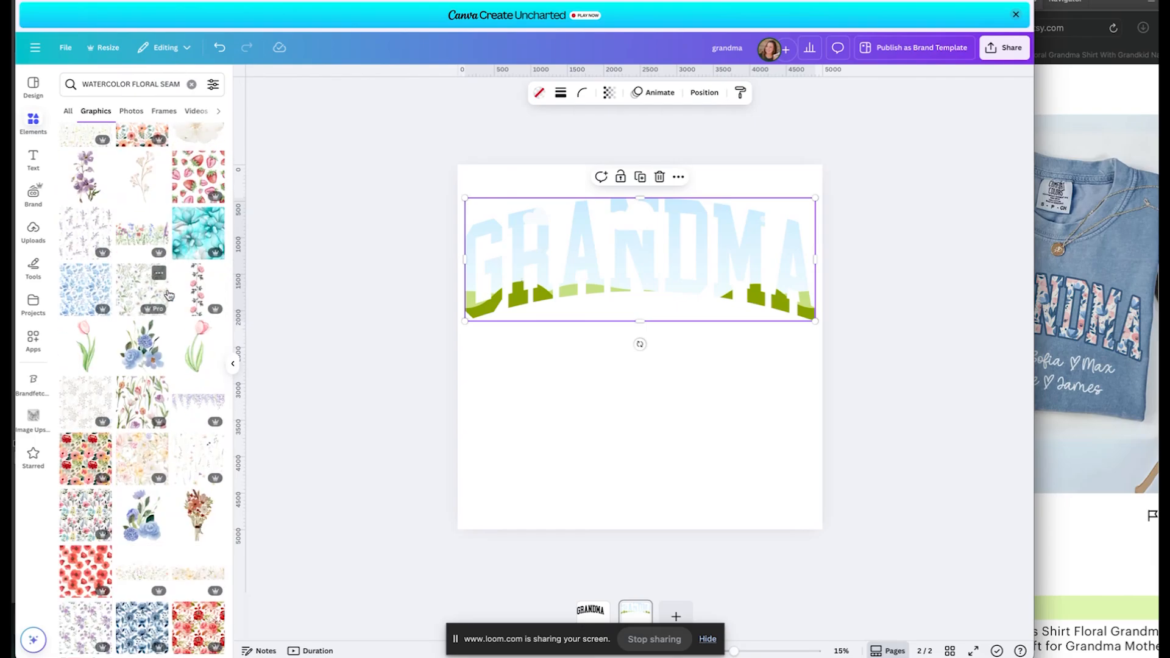
{"action": "scroll", "coordinate": [168, 296], "scroll_direction": "down", "scroll_amount": 2}
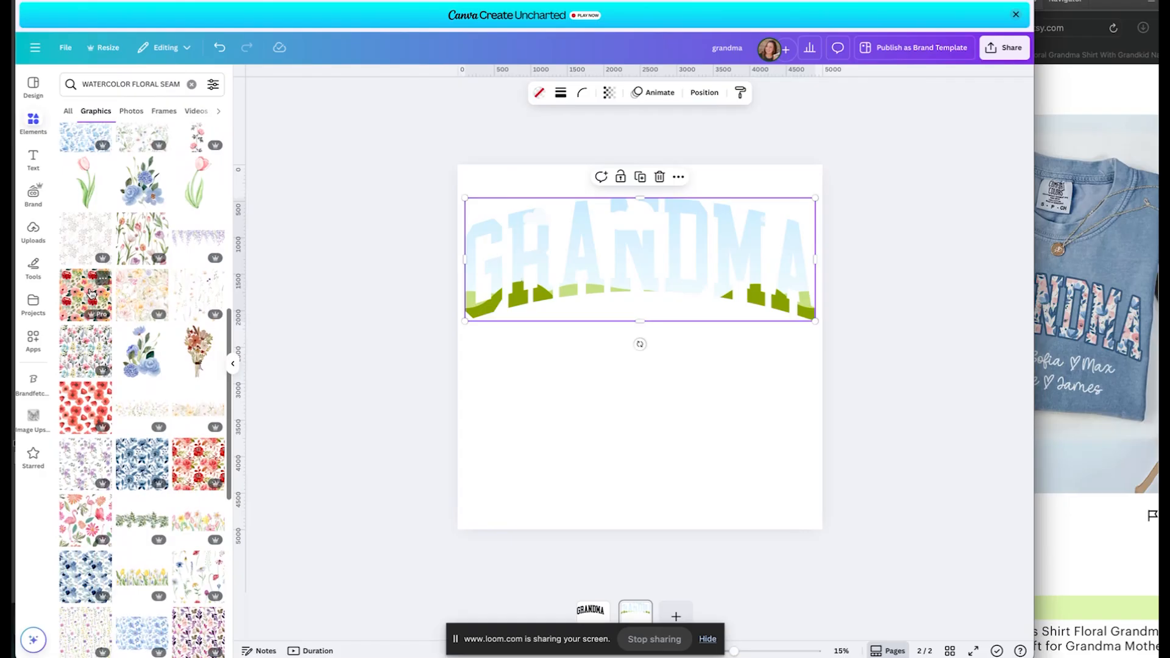
{"action": "left_click_drag", "start_coordinate": [84, 293], "coordinate": [520, 298]}
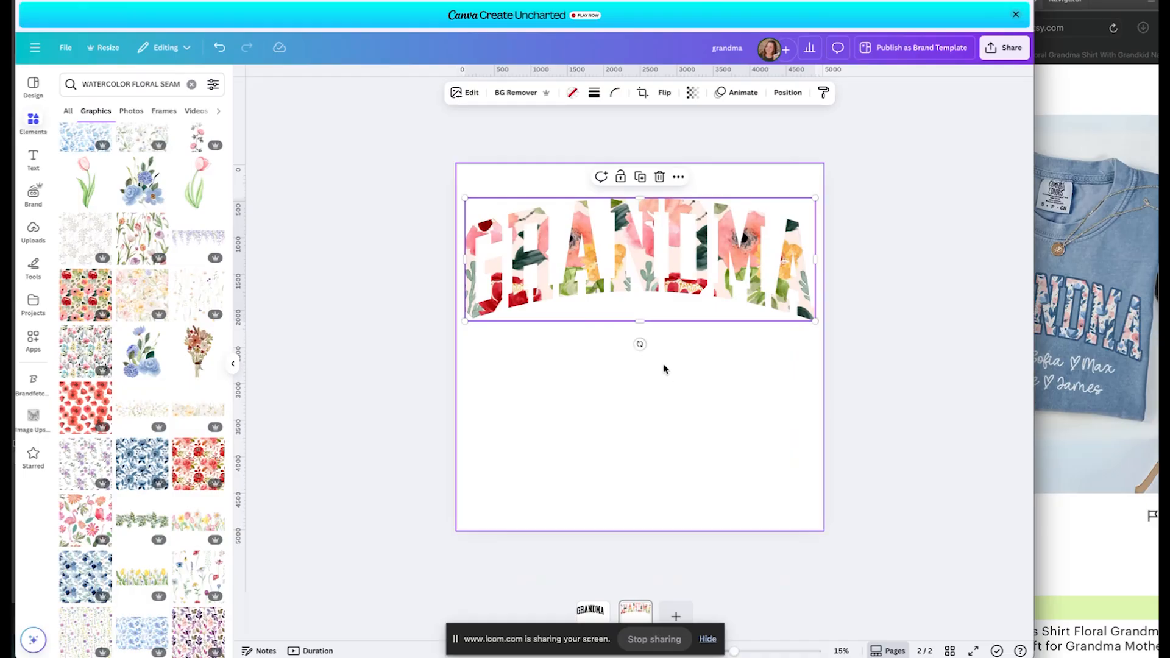
{"action": "left_click", "coordinate": [633, 371]}
{"action": "left_click", "coordinate": [591, 609]}
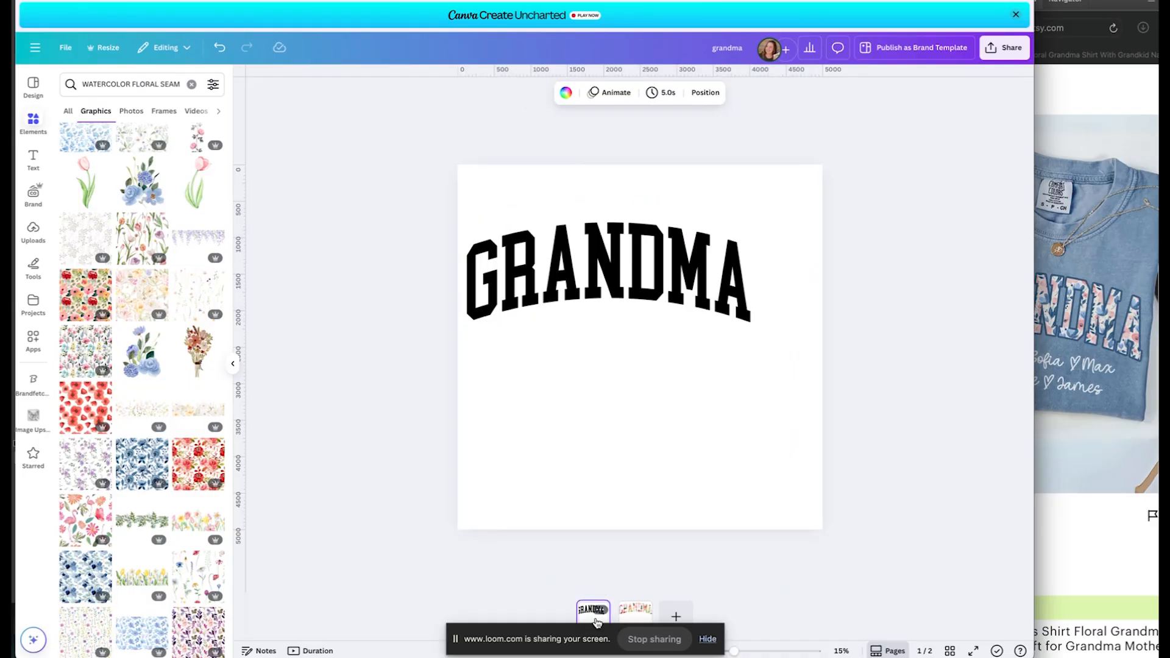
Enlarge page 1's black GRANDMA to span the page width and centre it.
{"action": "left_click", "coordinate": [609, 288]}
{"action": "left_click_drag", "start_coordinate": [756, 425], "coordinate": [823, 491]}
{"action": "left_click_drag", "start_coordinate": [684, 227], "coordinate": [683, 264]}
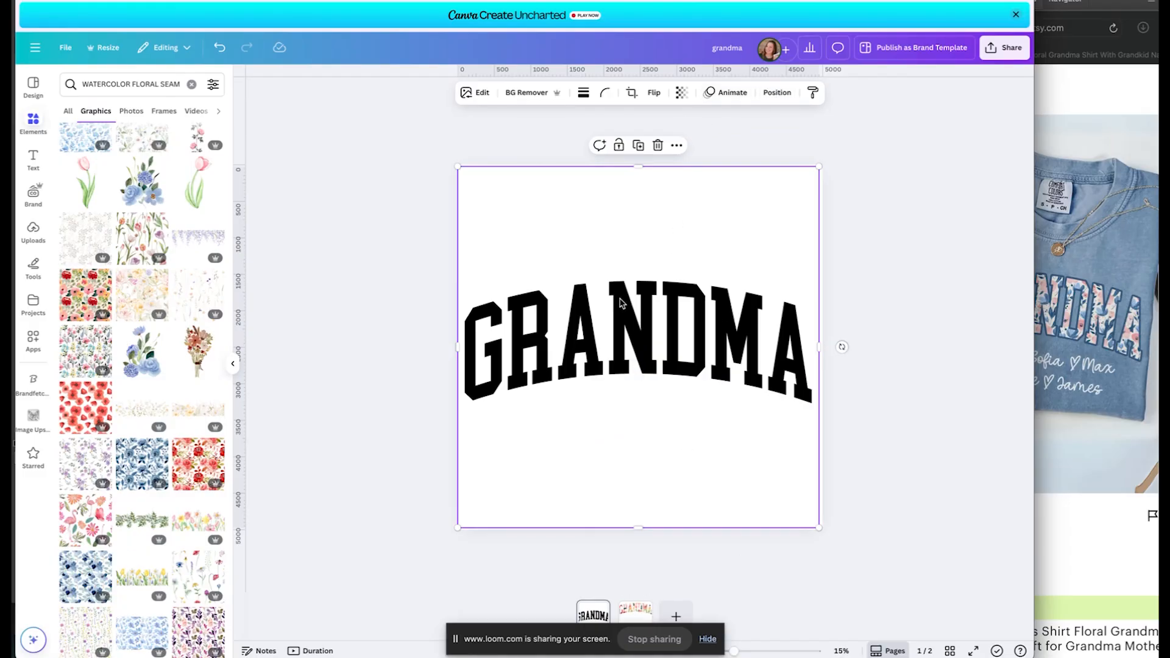
Give the black GRANDMA an Outline shadow at size 25, intensity 100.
{"action": "left_click", "coordinate": [482, 95]}
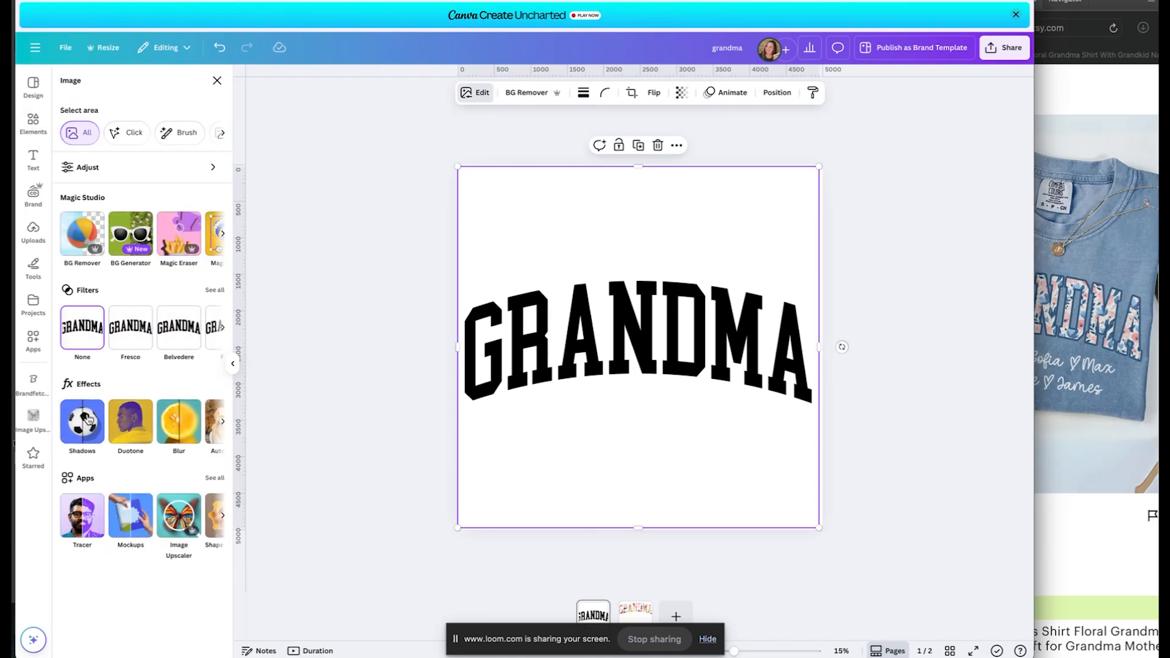
{"action": "left_click", "coordinate": [84, 416]}
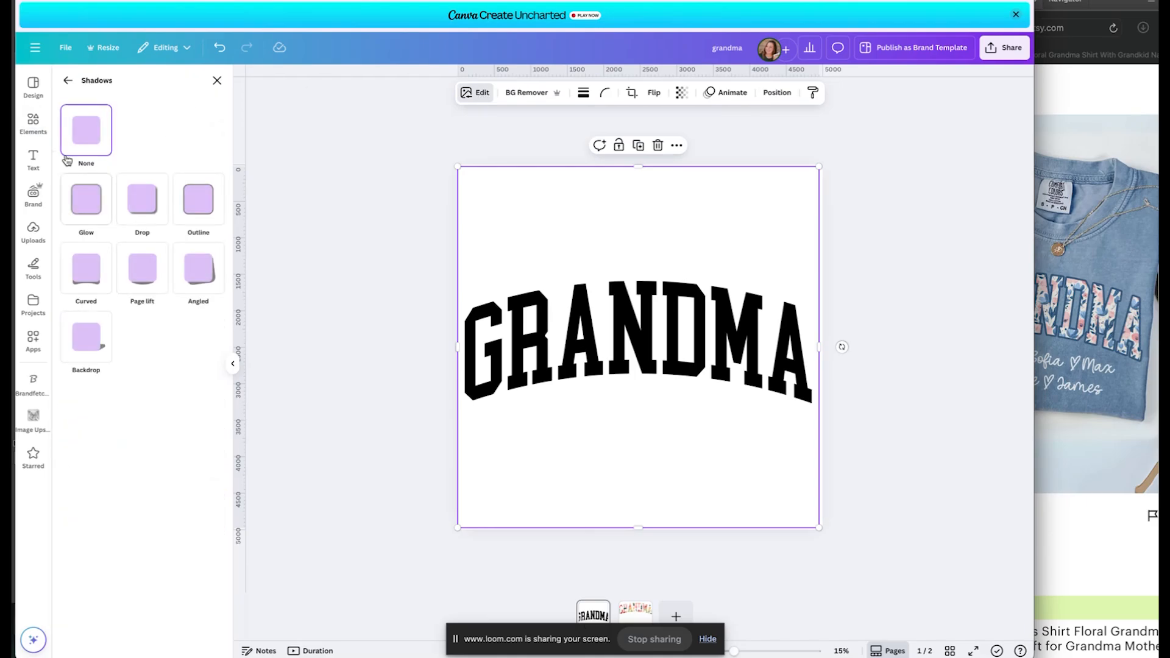
{"action": "left_click", "coordinate": [198, 195]}
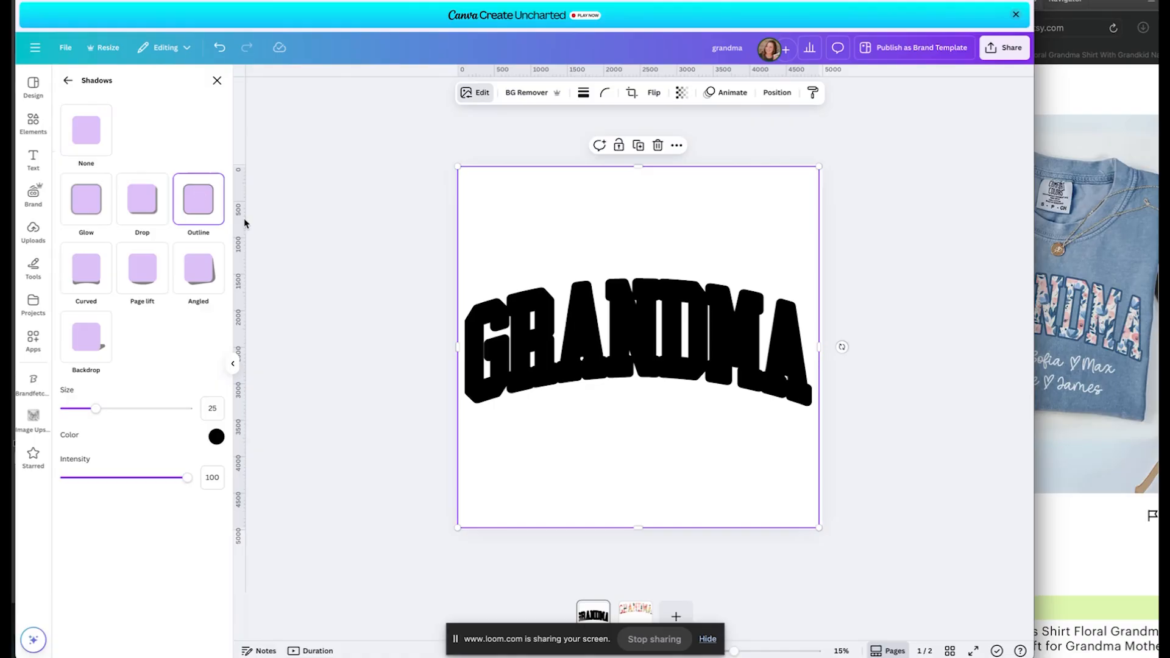
Change the outline shadow colour to a dark grey-blue.
{"action": "left_click", "coordinate": [216, 437]}
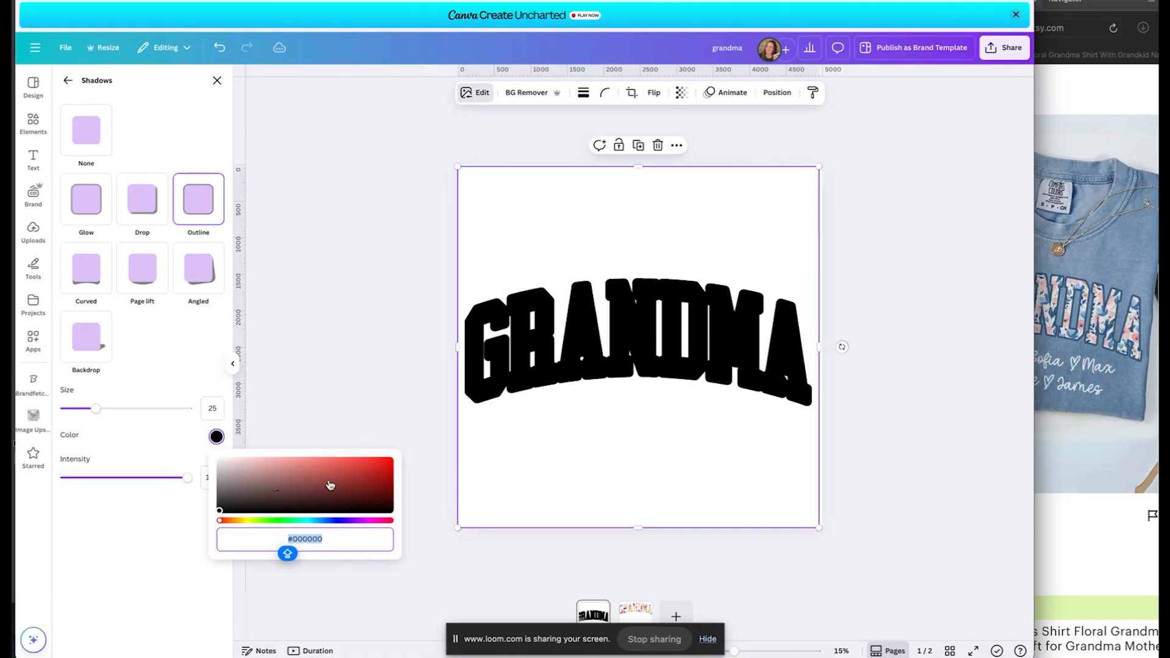
{"action": "left_click", "coordinate": [334, 521]}
{"action": "left_click", "coordinate": [255, 489]}
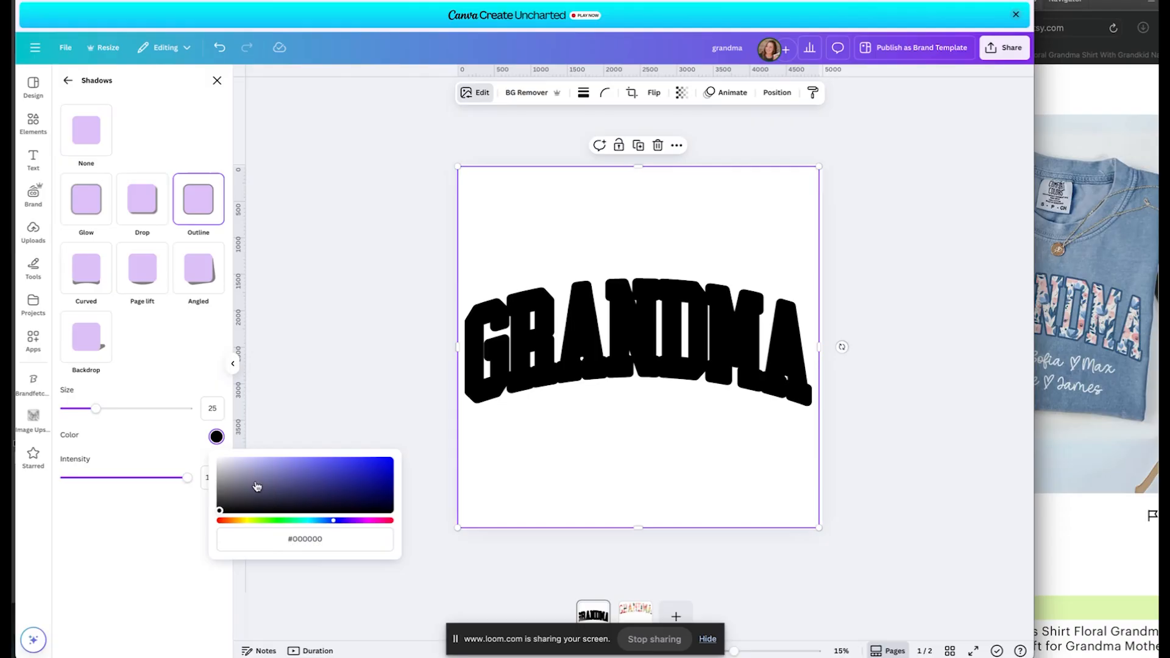
{"action": "left_click", "coordinate": [284, 488]}
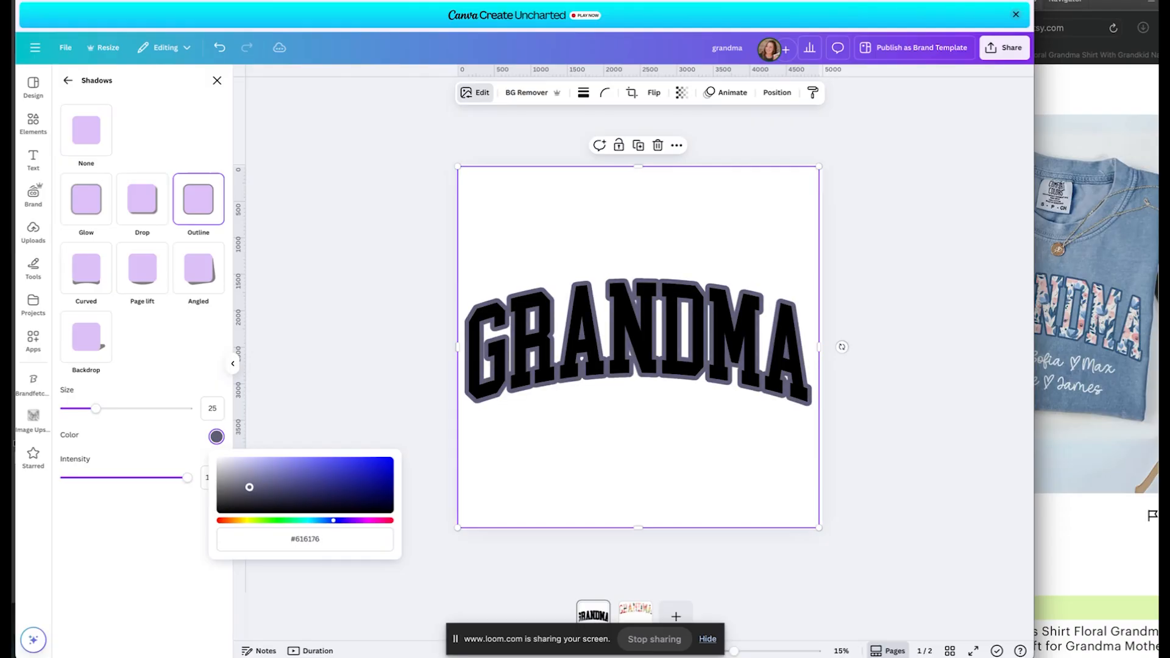
{"action": "left_click_drag", "start_coordinate": [283, 488], "coordinate": [260, 492]}
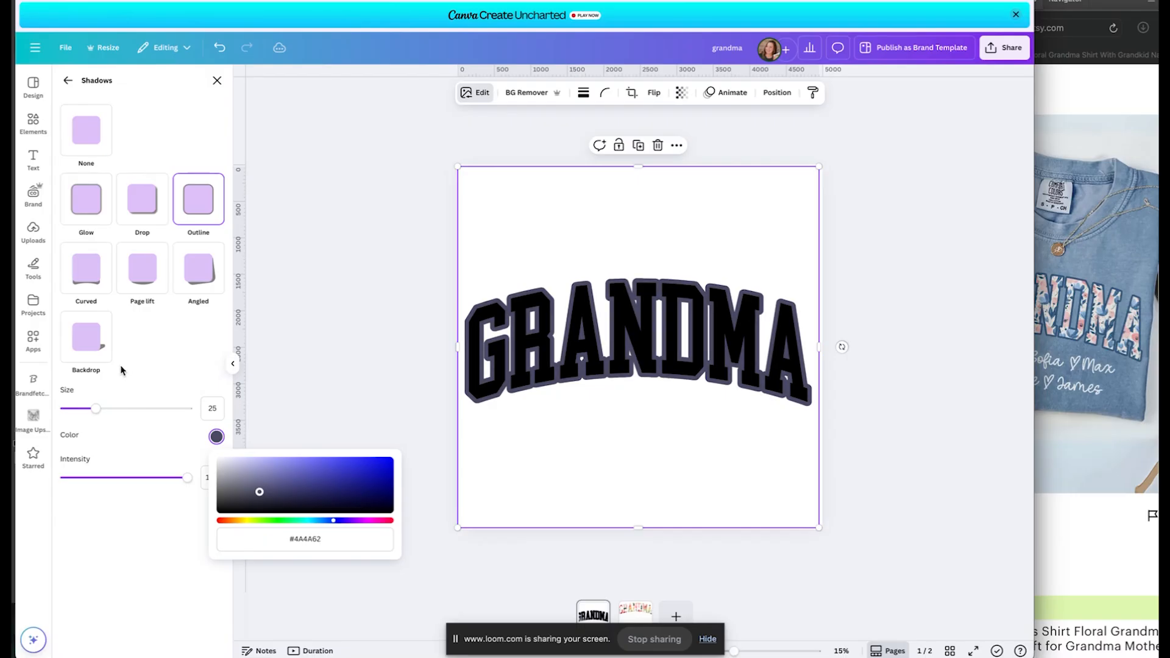
Reduce the outline shadow size to about 11.
{"action": "left_click_drag", "start_coordinate": [89, 407], "coordinate": [77, 413]}
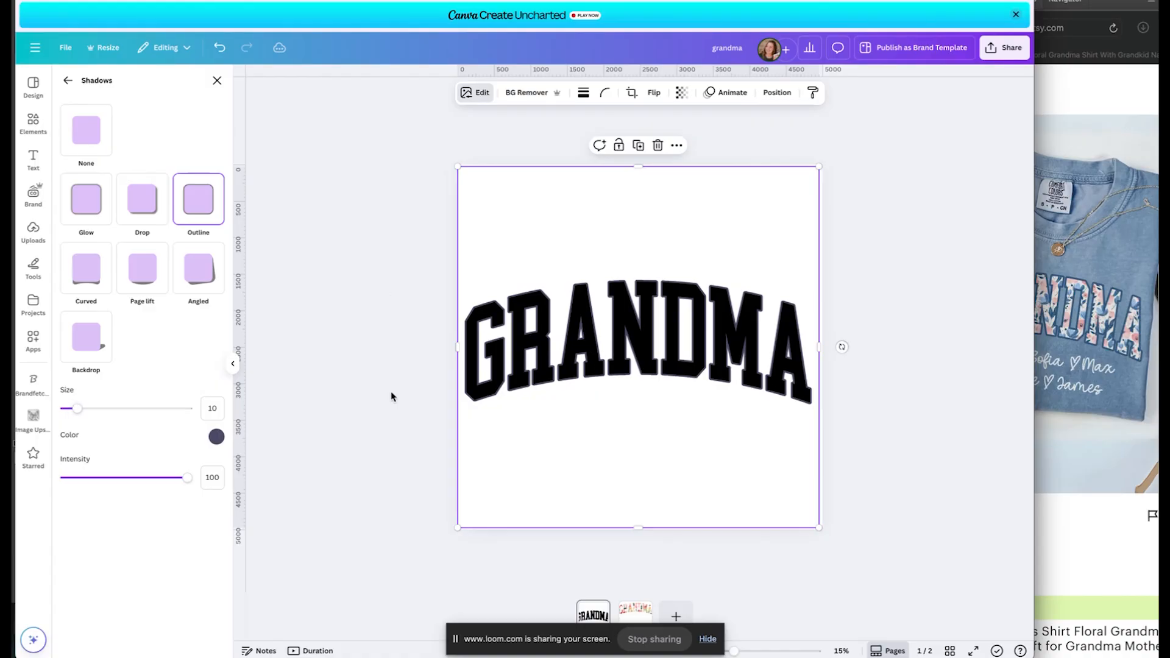
{"action": "left_click_drag", "start_coordinate": [78, 409], "coordinate": [79, 411]}
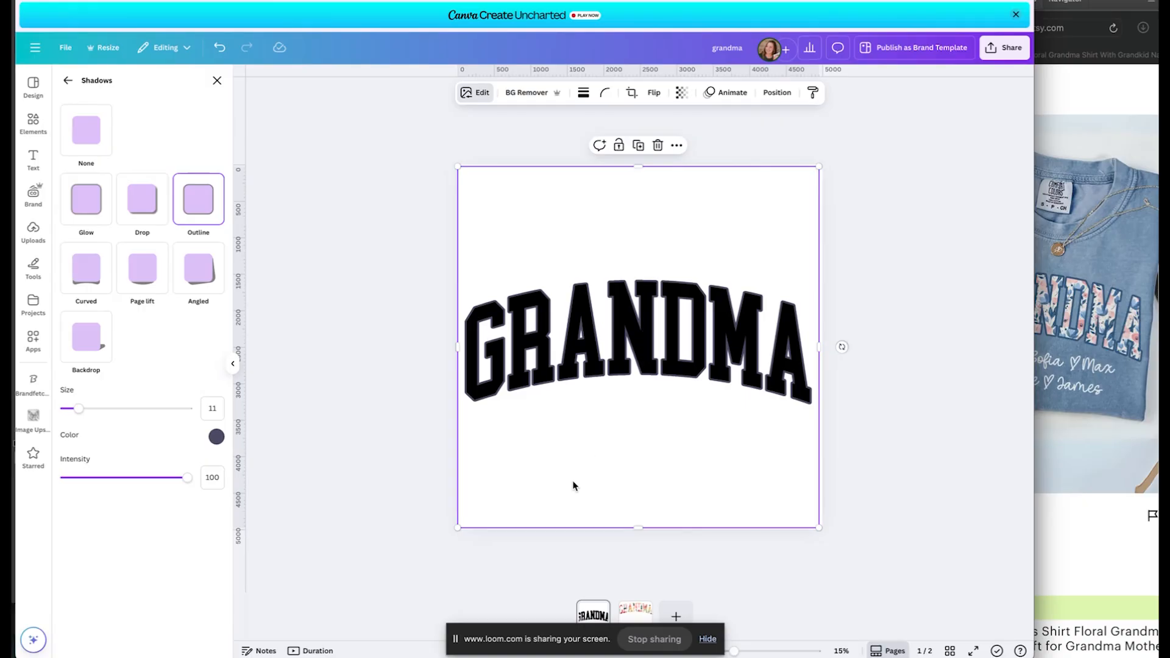
{"action": "left_click", "coordinate": [855, 389]}
{"action": "left_click", "coordinate": [709, 346]}
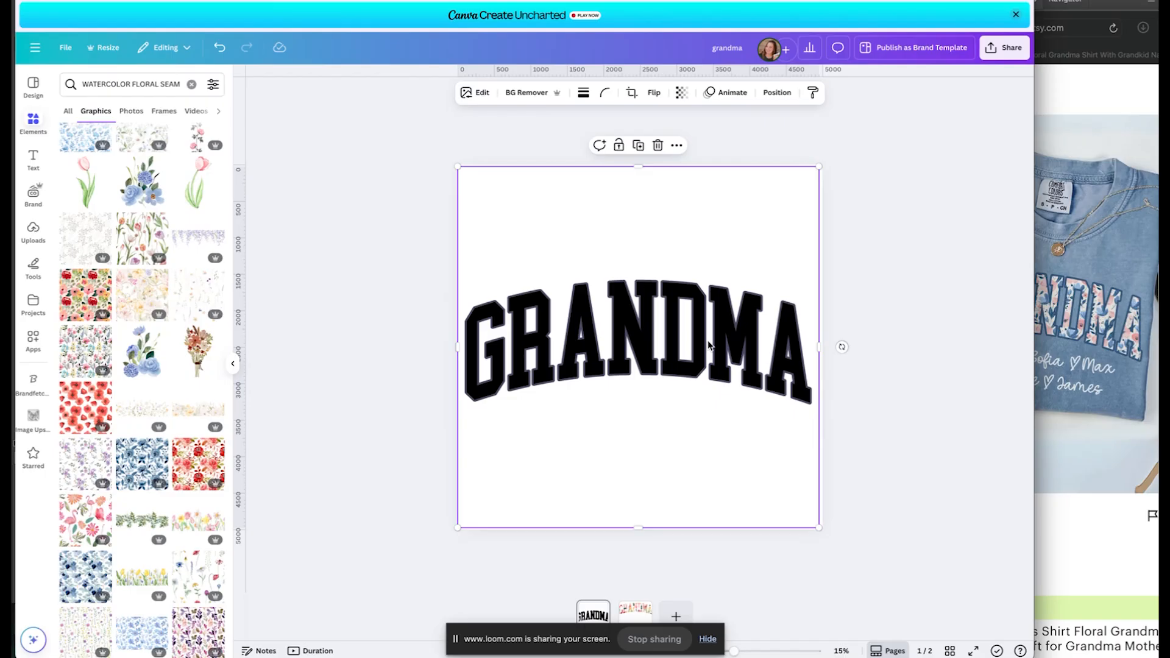
Paste the black GRANDMA onto page 2, enlarge it to 5000 px, and align it over the floral letters.
{"action": "right_click", "coordinate": [635, 611]}
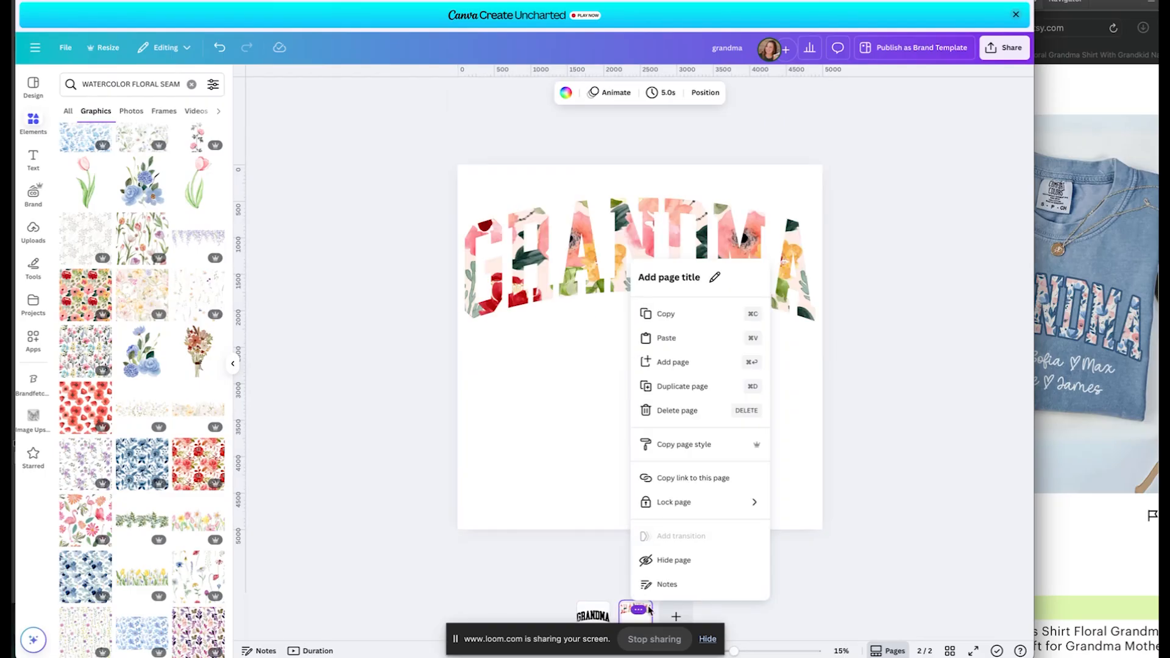
{"action": "left_click", "coordinate": [800, 441]}
{"action": "key", "text": "ctrl+v"}
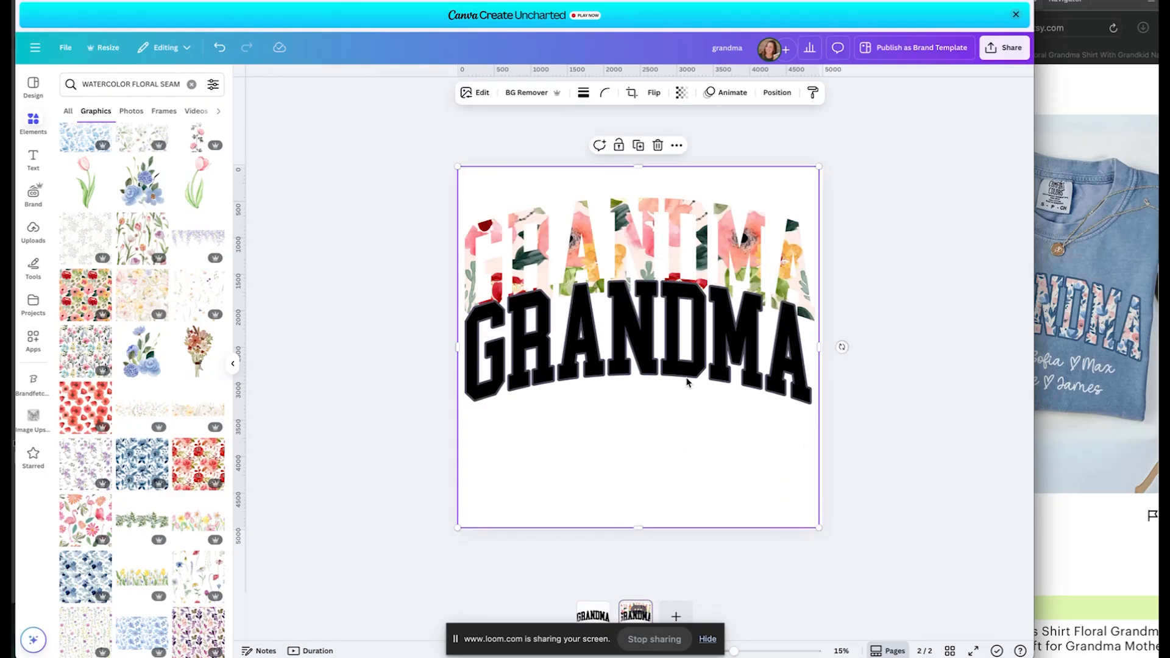
{"action": "left_click_drag", "start_coordinate": [687, 382], "coordinate": [686, 300]}
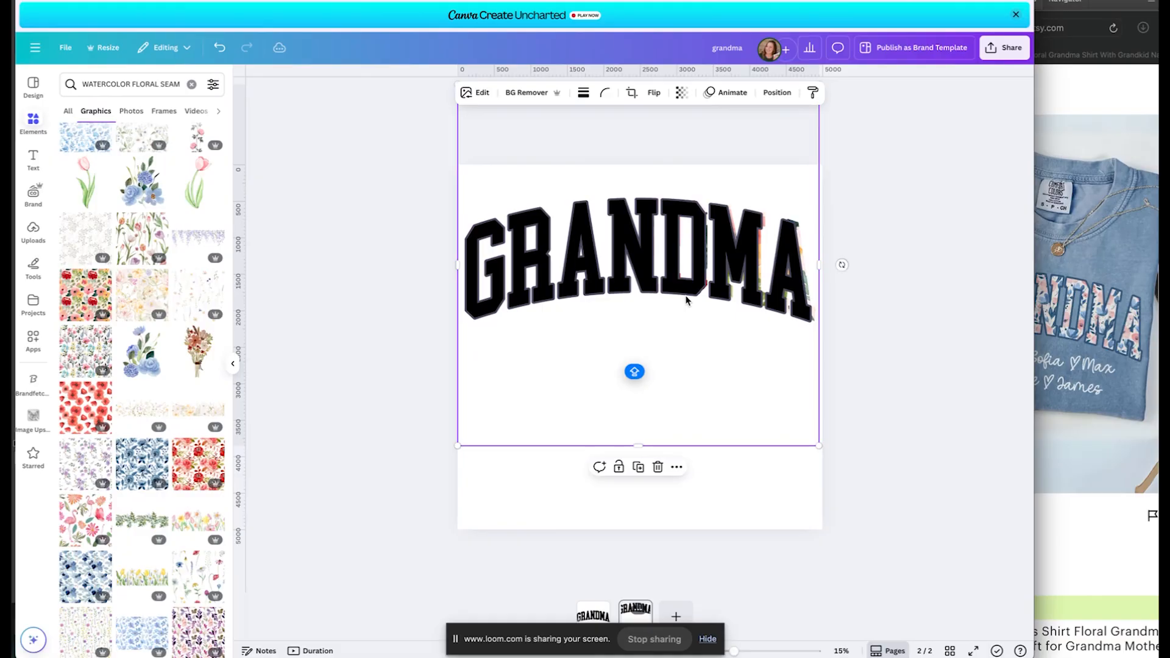
{"action": "left_click_drag", "start_coordinate": [820, 445], "coordinate": [822, 449]}
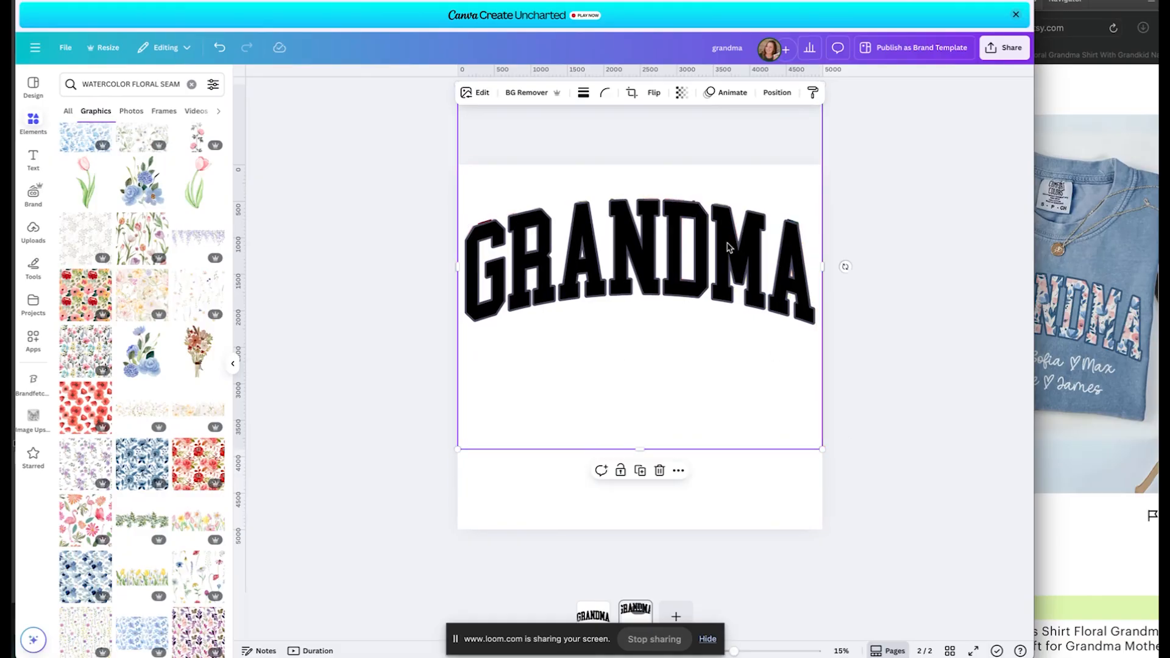
{"action": "left_click_drag", "start_coordinate": [729, 246], "coordinate": [728, 245]}
{"action": "key", "text": "Delete"}
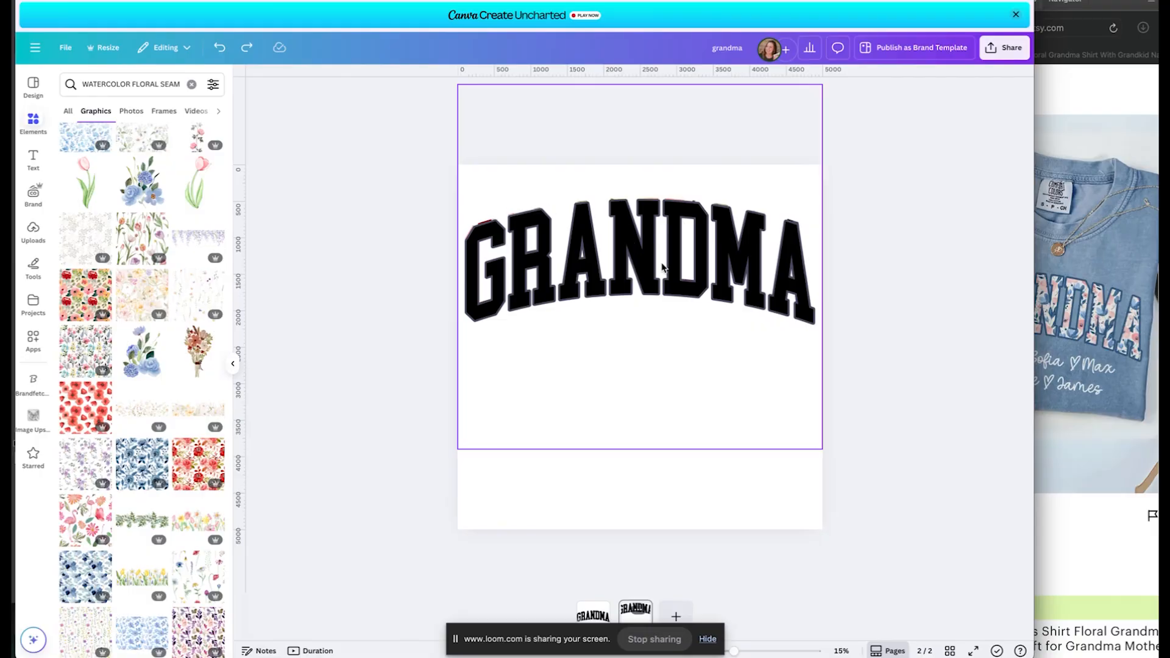
{"action": "left_click", "coordinate": [663, 267]}
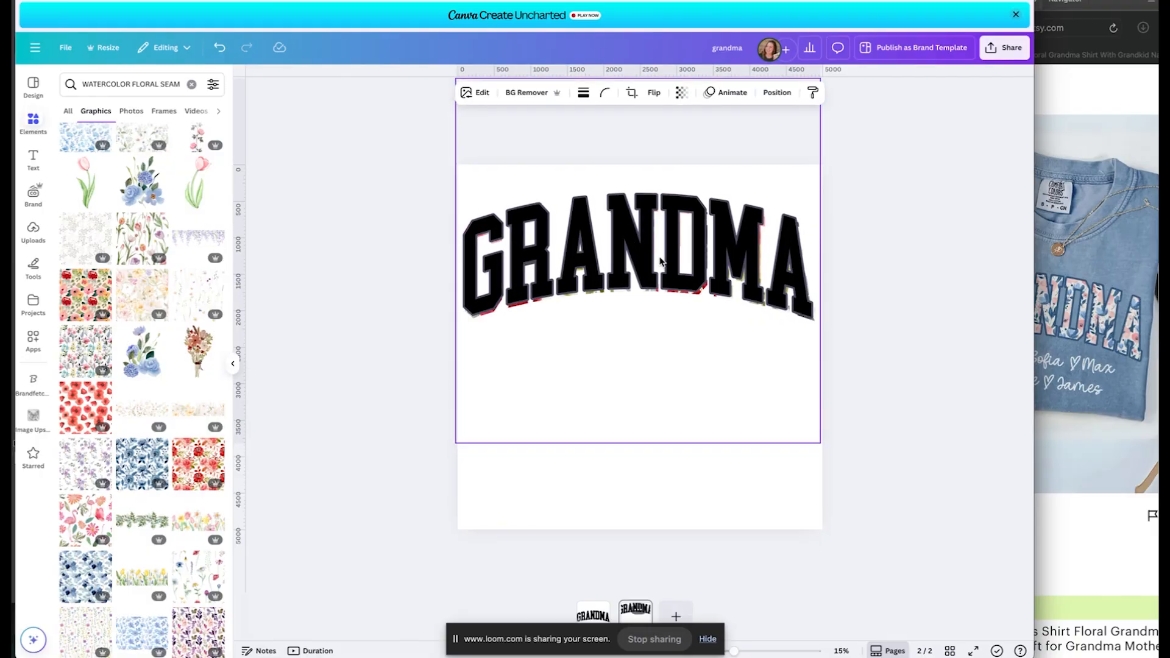
{"action": "left_click_drag", "start_coordinate": [662, 267], "coordinate": [662, 264]}
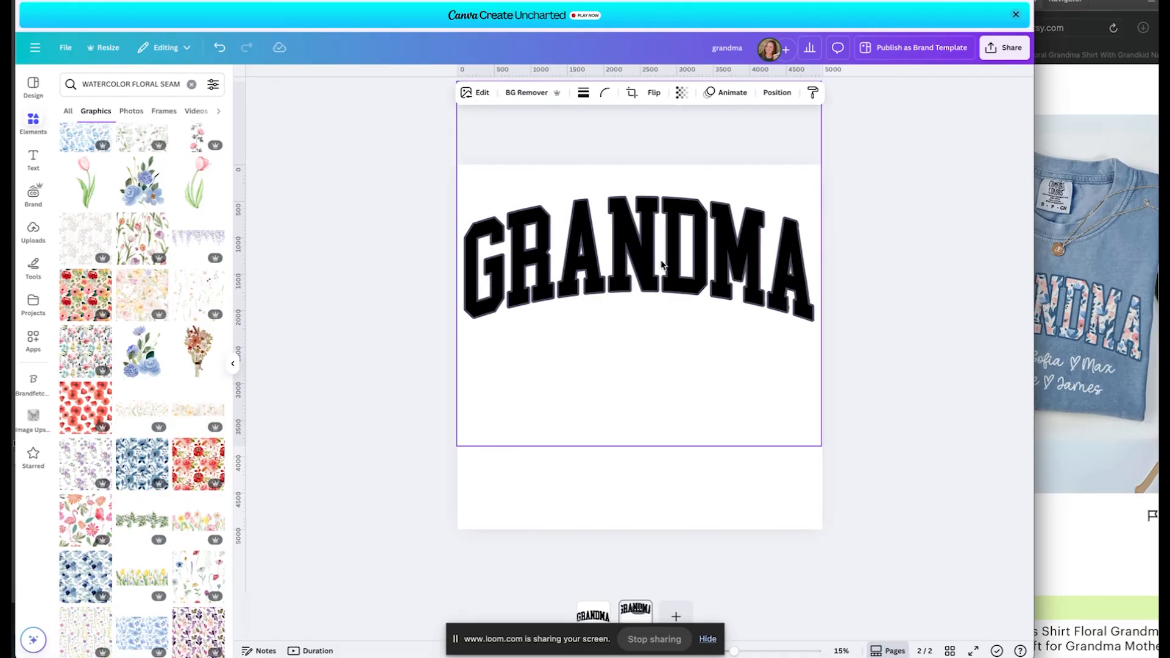
Send the black GRANDMA behind the floral one and enlarge it slightly to form a dark edge.
{"action": "left_click", "coordinate": [776, 92]}
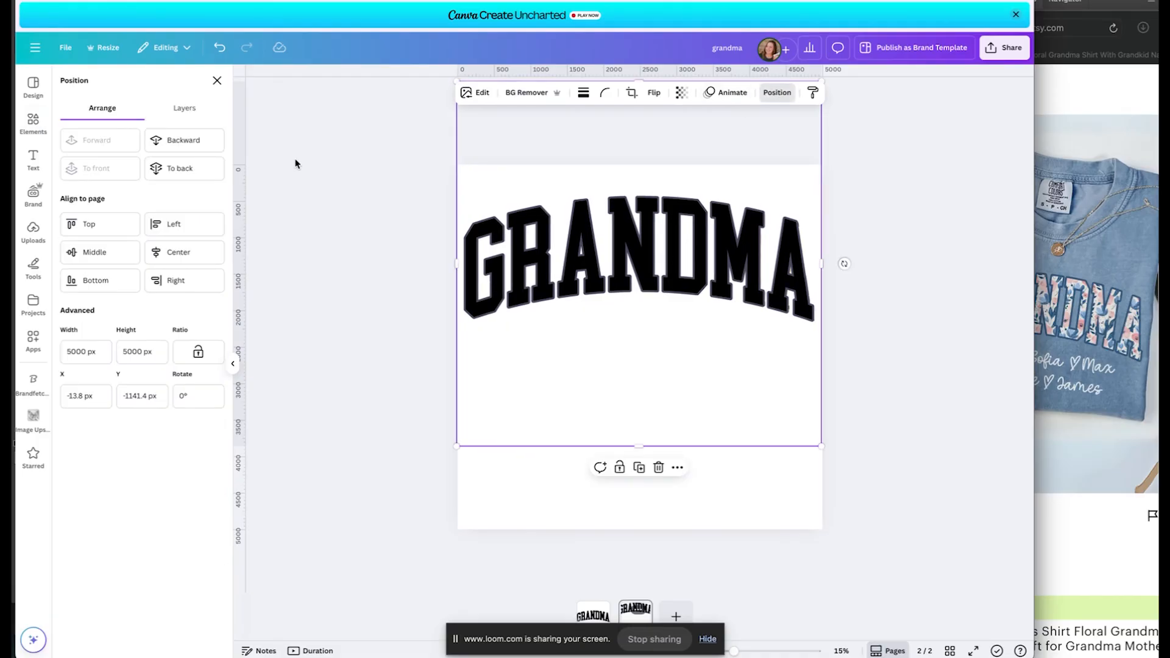
{"action": "left_click", "coordinate": [182, 142]}
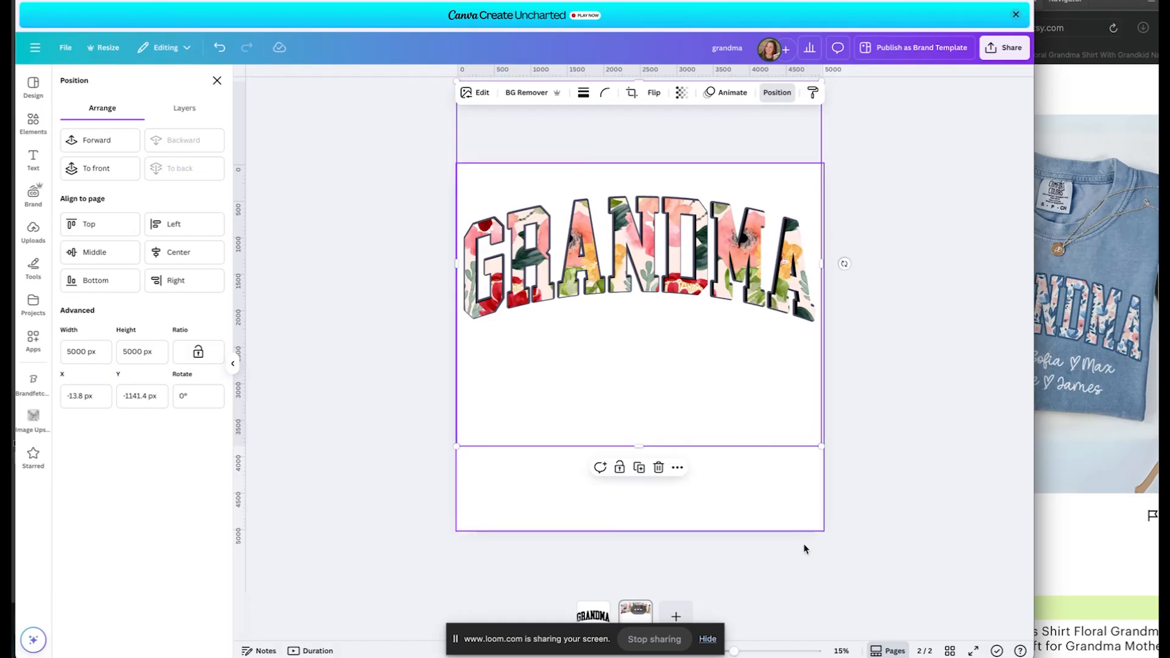
{"action": "left_click_drag", "start_coordinate": [735, 651], "coordinate": [753, 651]}
{"action": "scroll", "coordinate": [755, 452], "scroll_direction": "up", "scroll_amount": 2}
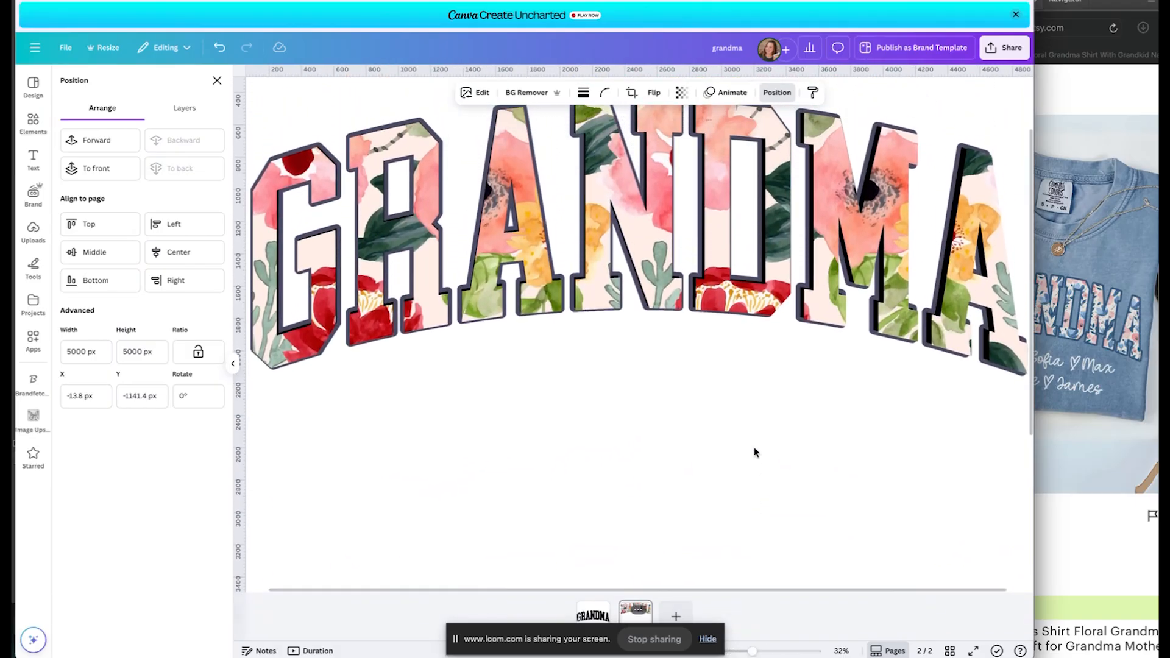
{"action": "scroll", "coordinate": [792, 449], "scroll_direction": "right", "scroll_amount": 2}
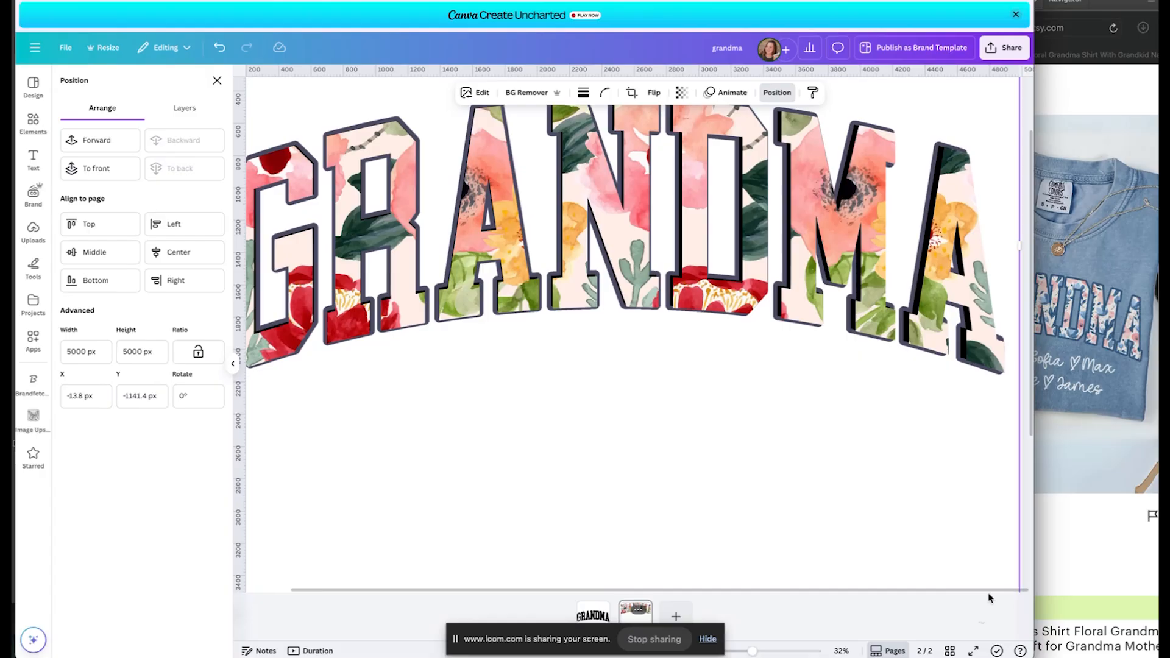
{"action": "left_click_drag", "start_coordinate": [753, 652], "coordinate": [747, 652]}
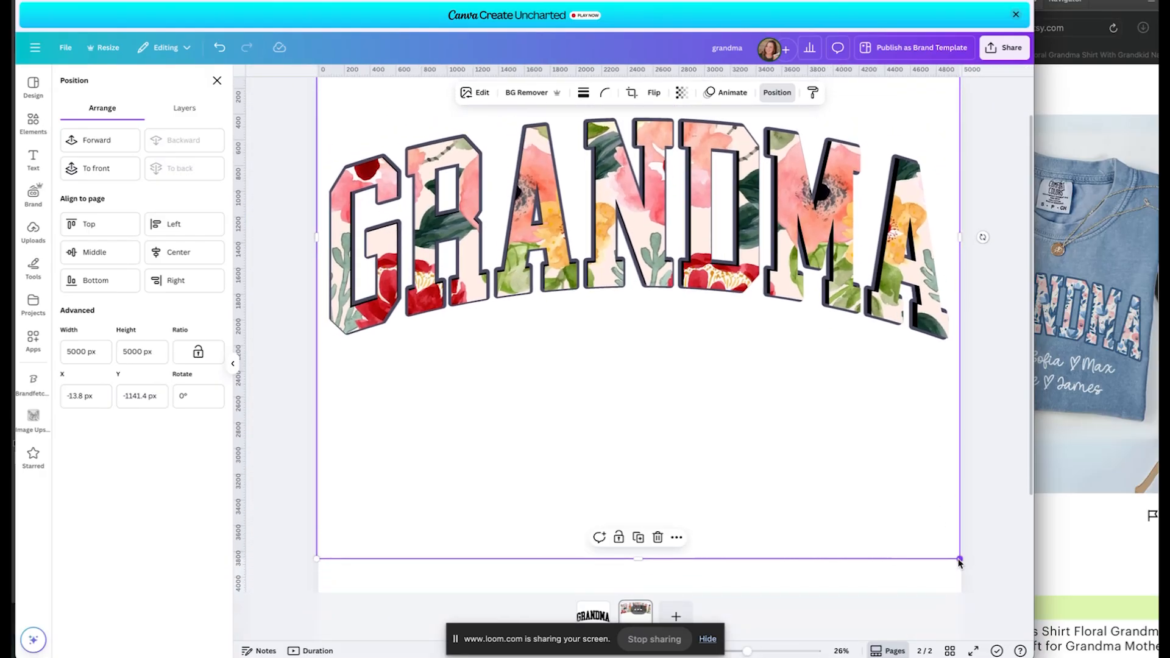
{"action": "left_click_drag", "start_coordinate": [960, 559], "coordinate": [965, 566]}
{"action": "left_click", "coordinate": [914, 448]}
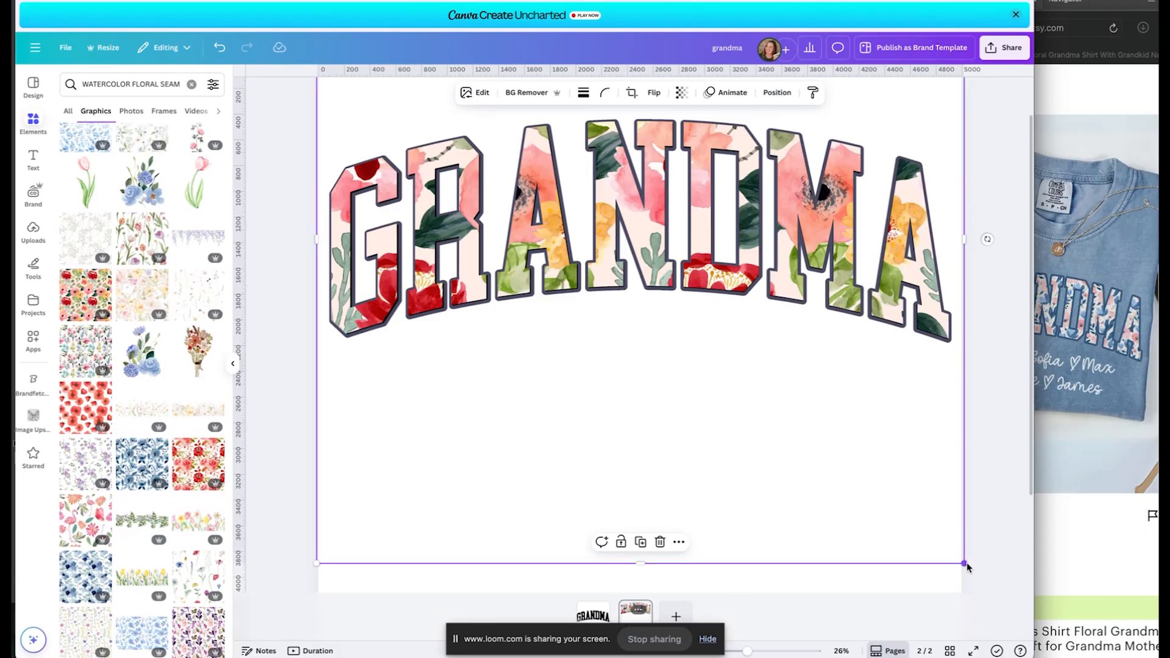
Resize the black outline layer slightly and crop away its empty bottom.
{"action": "left_click_drag", "start_coordinate": [965, 565], "coordinate": [961, 560]}
{"action": "left_click", "coordinate": [1017, 413]}
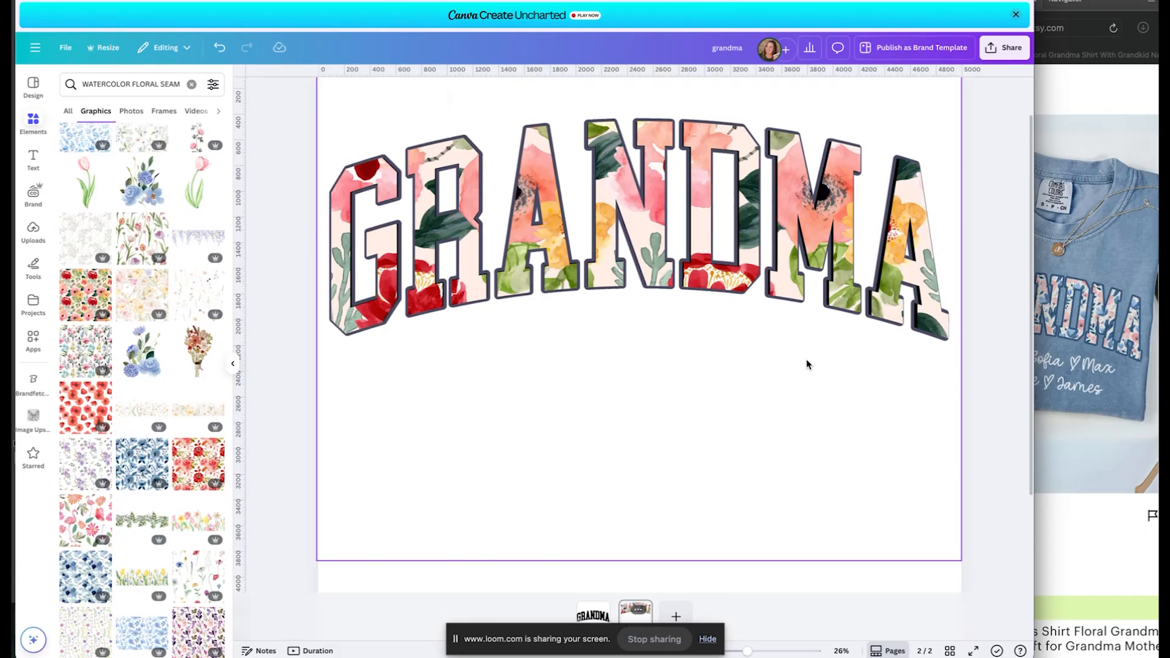
{"action": "left_click", "coordinate": [808, 364]}
{"action": "key", "text": "Down"}
{"action": "key", "text": "Down"}
{"action": "key", "text": "Down"}
{"action": "key", "text": "Down"}
{"action": "key", "text": "Down"}
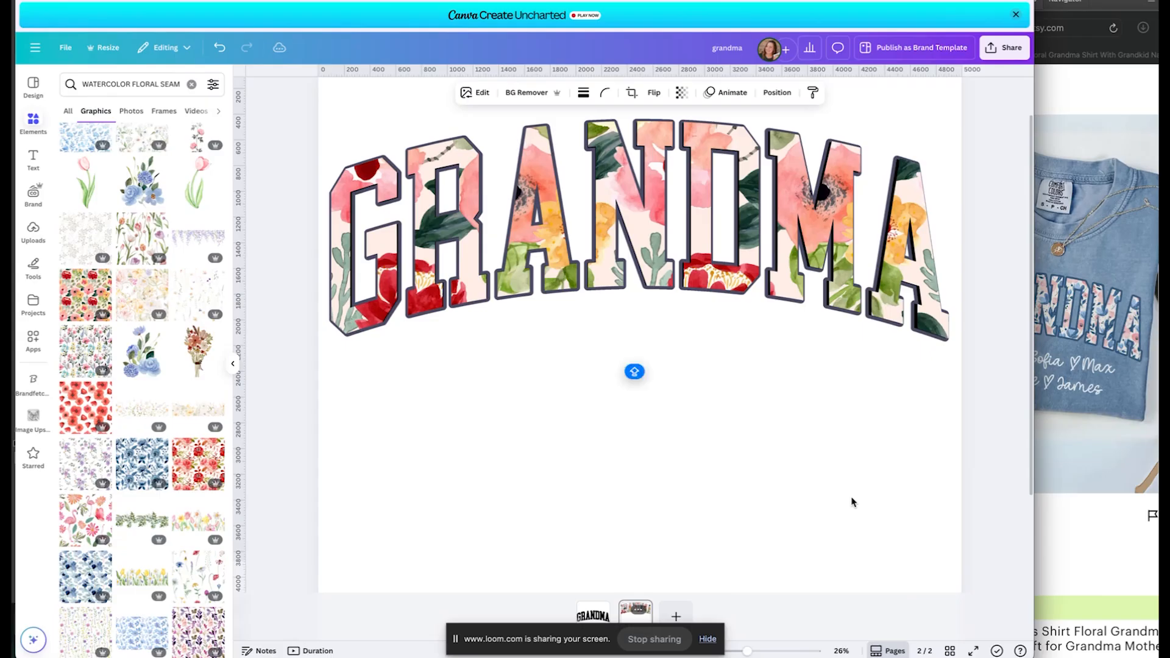
{"action": "left_click_drag", "start_coordinate": [961, 565], "coordinate": [963, 566]}
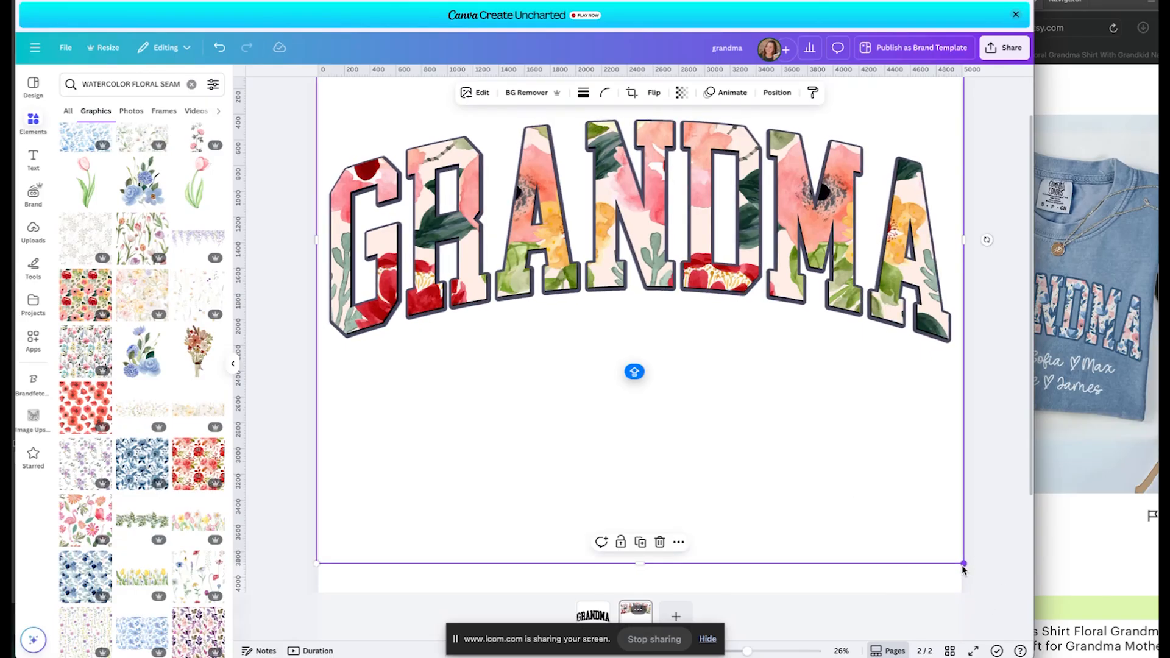
{"action": "left_click_drag", "start_coordinate": [316, 566], "coordinate": [315, 566]}
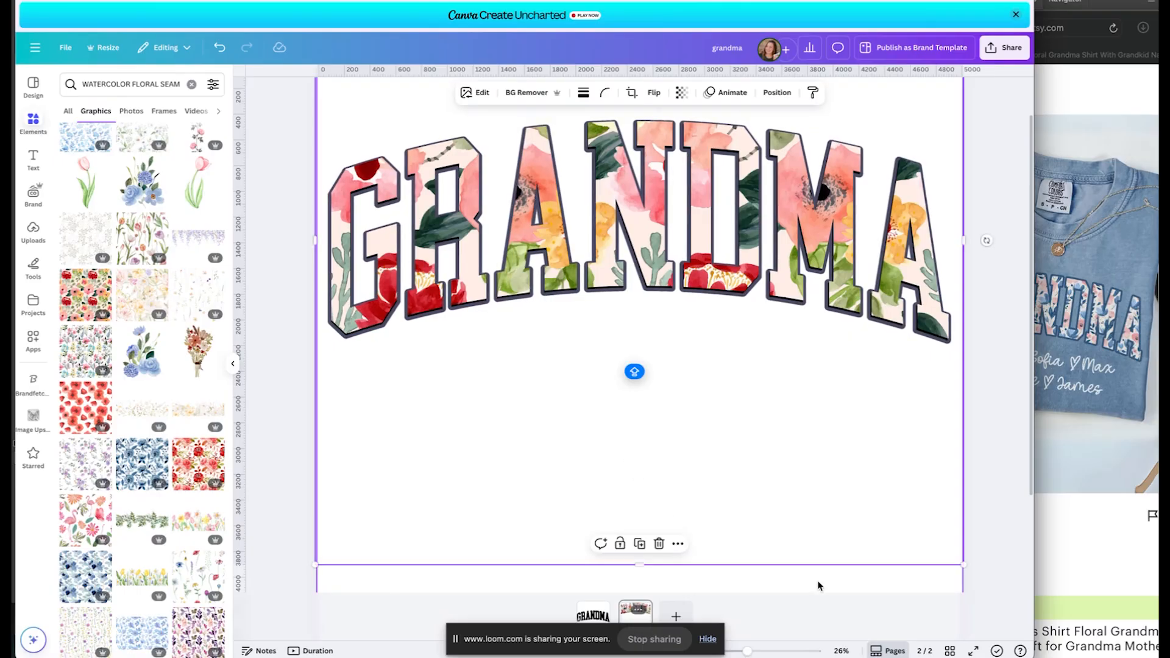
{"action": "left_click", "coordinate": [670, 550]}
{"action": "left_click", "coordinate": [640, 556]}
{"action": "left_click_drag", "start_coordinate": [640, 561], "coordinate": [640, 384]}
Nudge and resize the outline layer to about 5,060 × 3,650 px, centred on the page.
{"action": "left_click", "coordinate": [663, 327]}
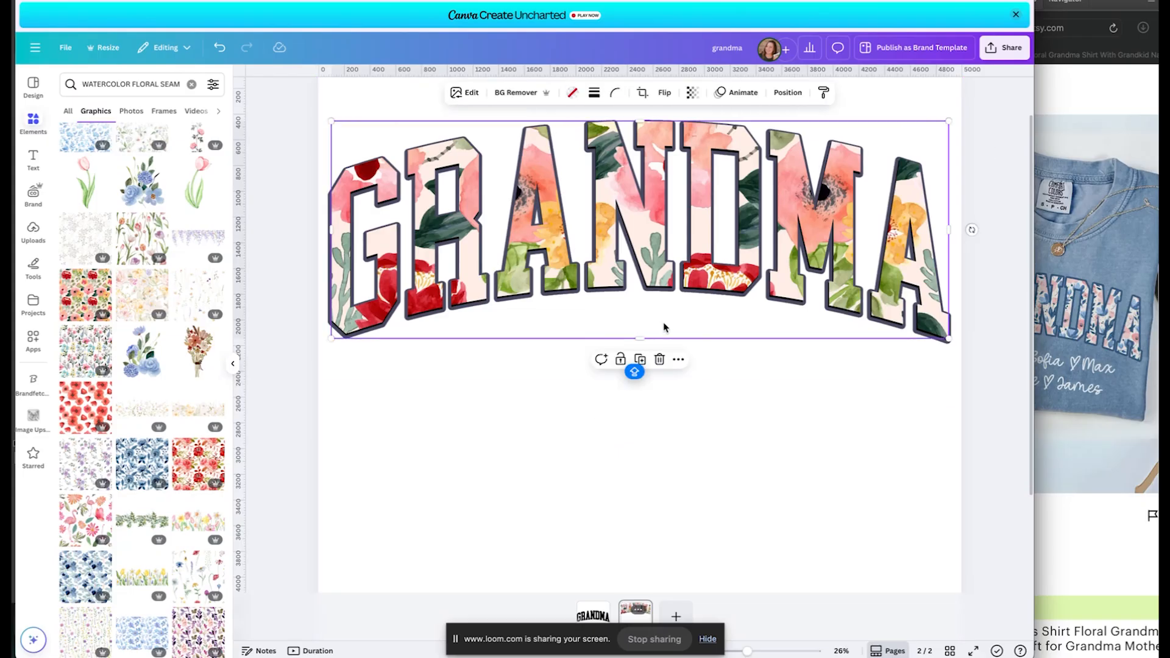
{"action": "left_click", "coordinate": [714, 361]}
{"action": "key", "text": "Up"}
{"action": "key", "text": "Up"}
{"action": "key", "text": "Up"}
{"action": "key", "text": "Up"}
{"action": "key", "text": "Up"}
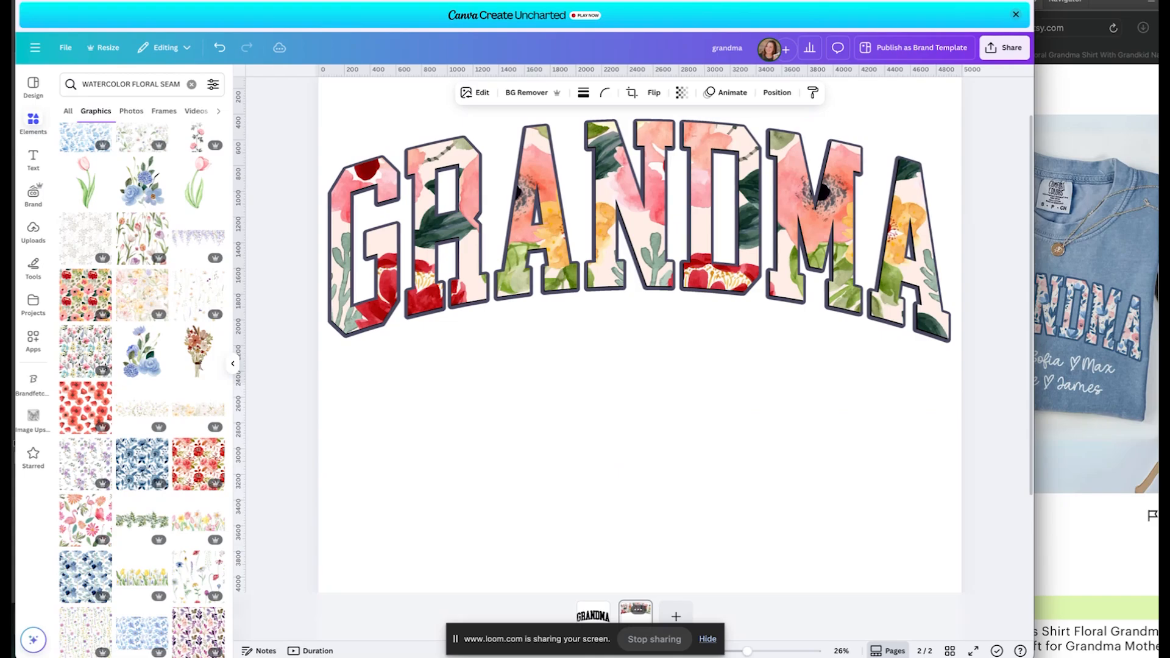
{"action": "key", "text": "Right"}
{"action": "key", "text": "Right"}
{"action": "key", "text": "Right"}
{"action": "key", "text": "Right"}
{"action": "key", "text": "Right"}
{"action": "key", "text": "Right"}
{"action": "key", "text": "Right"}
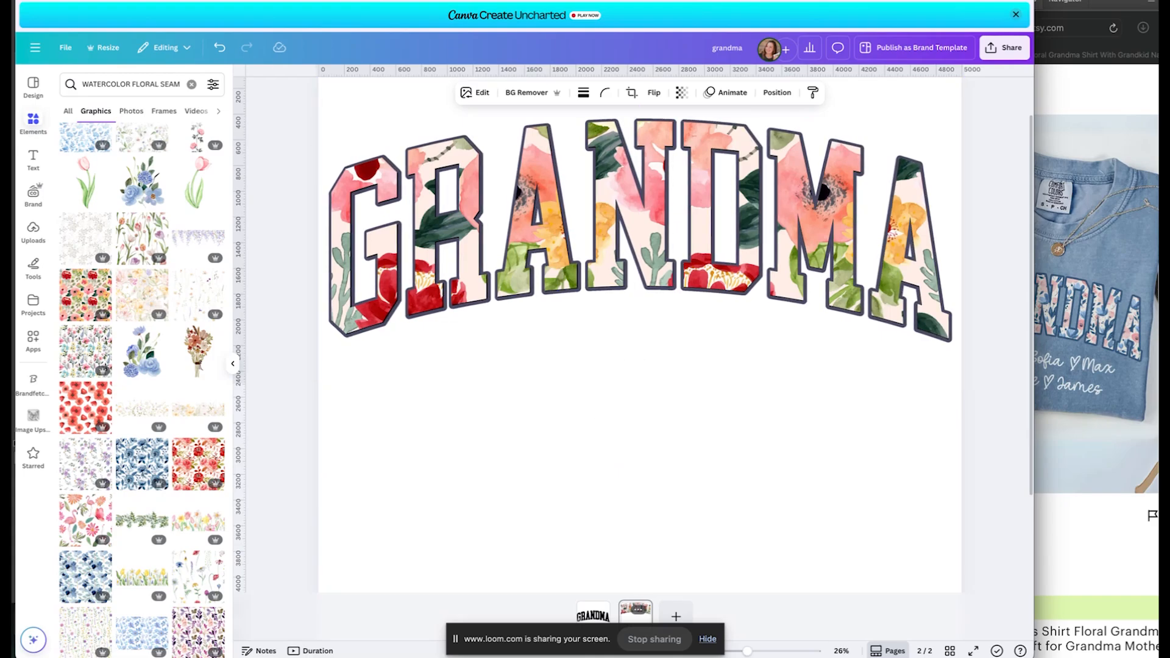
{"action": "key", "text": "Left"}
{"action": "key", "text": "Left"}
{"action": "key", "text": "Left"}
{"action": "key", "text": "Left"}
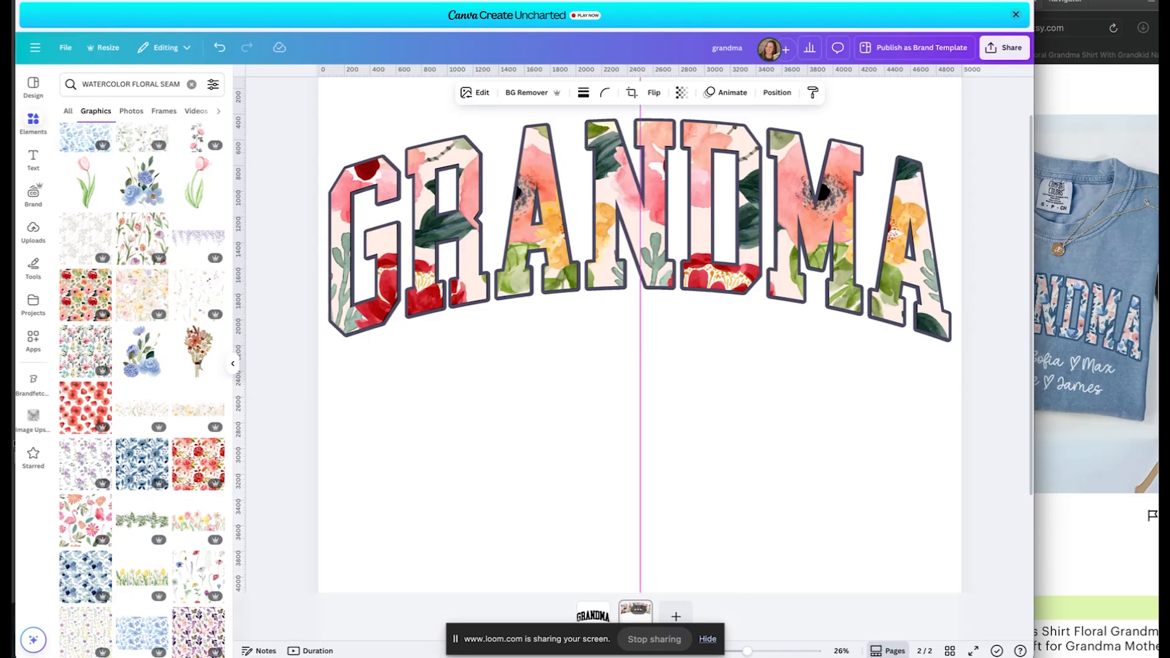
{"action": "key", "text": "Left"}
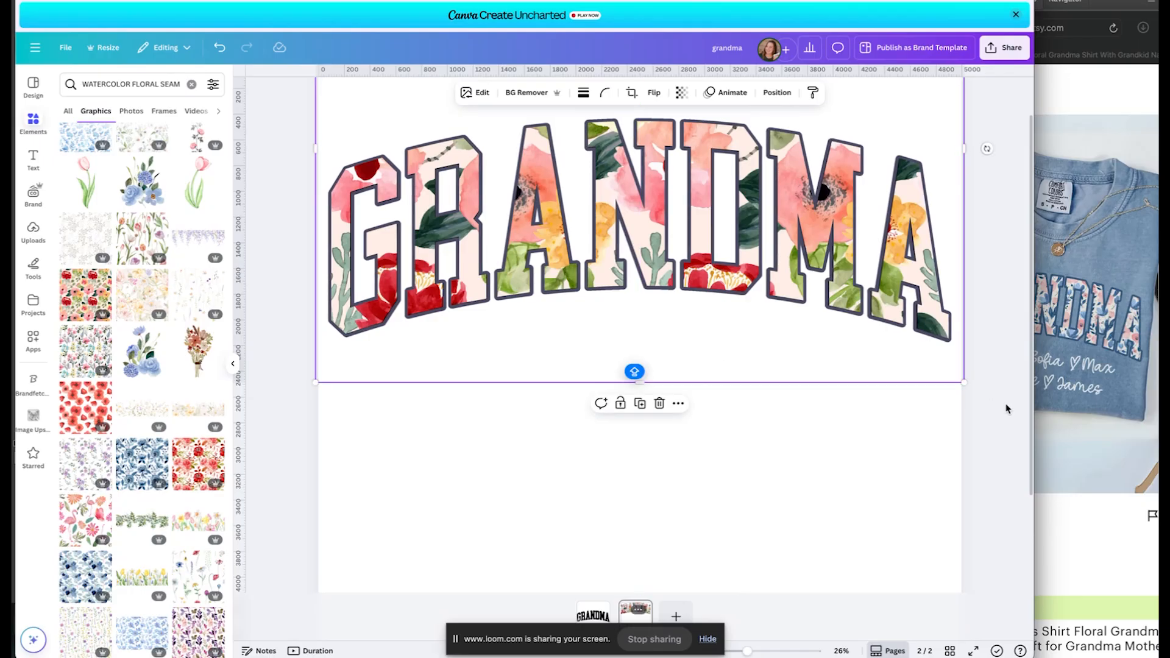
{"action": "left_click_drag", "start_coordinate": [963, 383], "coordinate": [967, 386]}
{"action": "key", "text": "Left"}
{"action": "key", "text": "Left"}
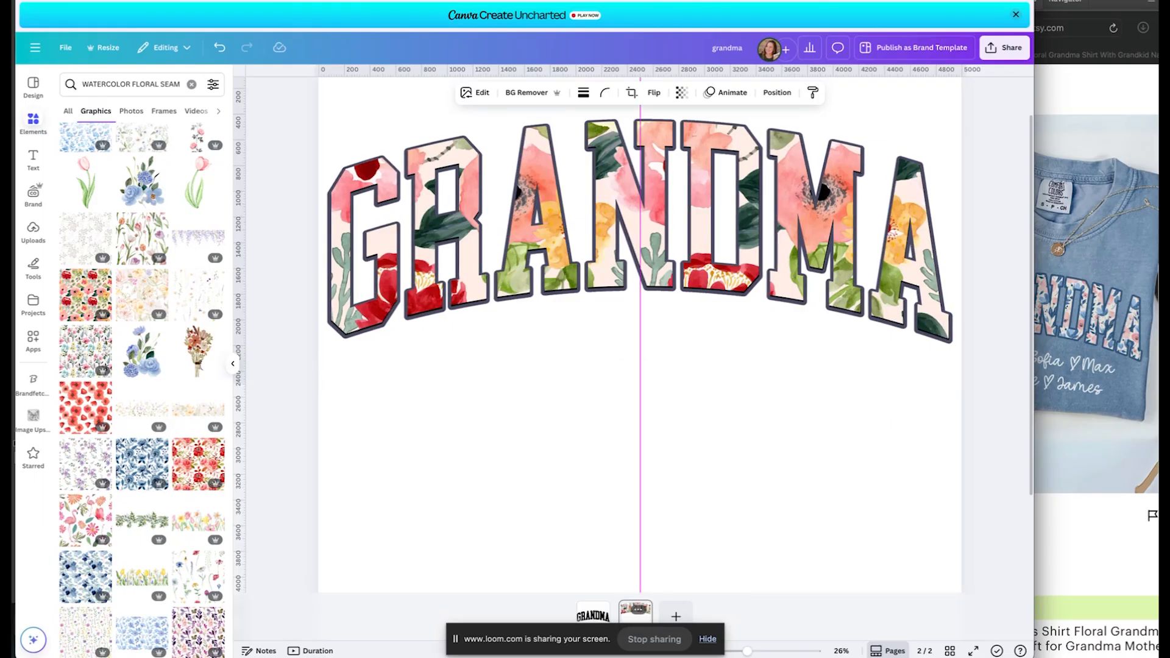
{"action": "key", "text": "Up"}
{"action": "key", "text": "Up"}
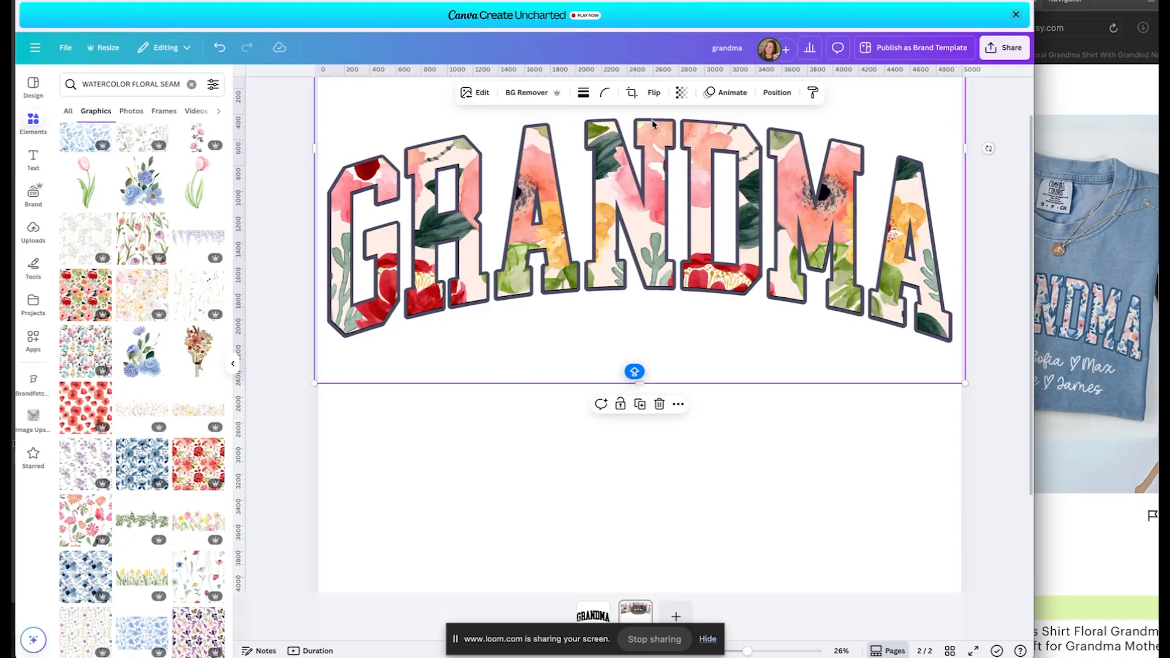
Recolour the floral GRANDMA's outline shadow dark green #2C4238 and copy its hex code.
{"action": "left_click", "coordinate": [476, 92]}
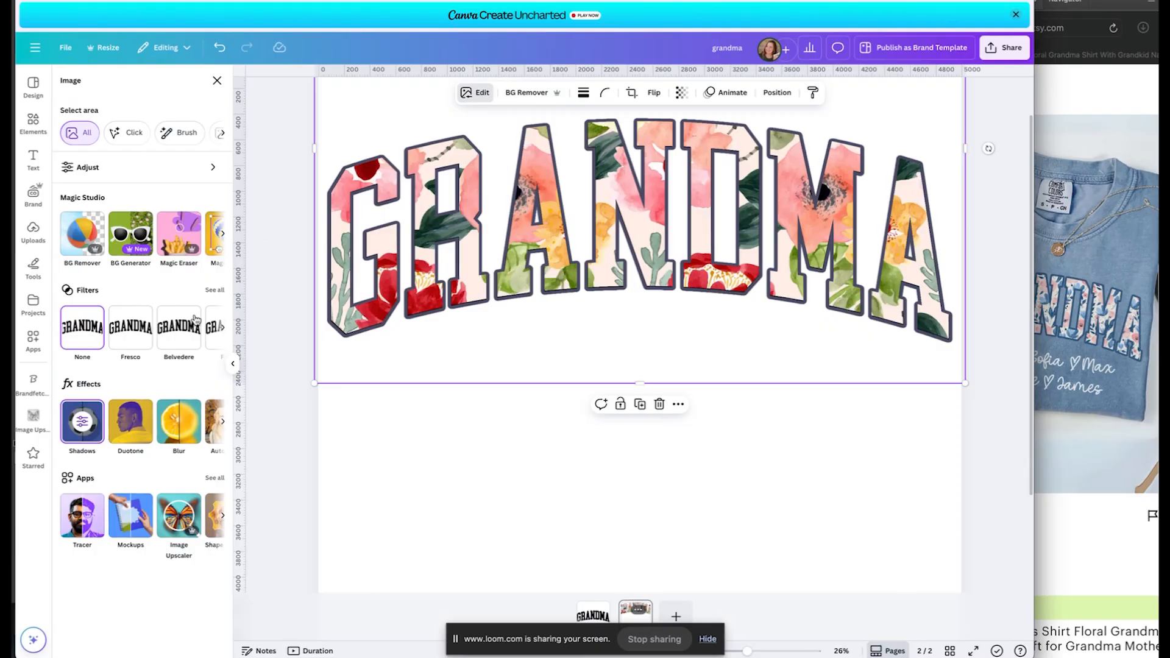
{"action": "left_click", "coordinate": [83, 428]}
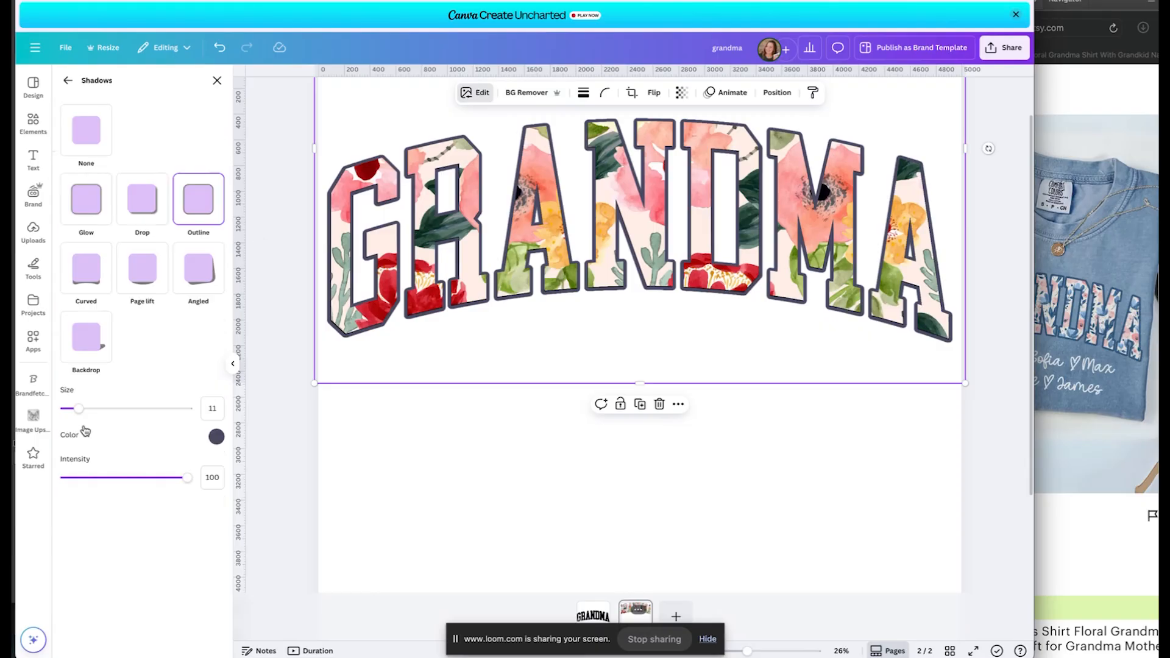
{"action": "left_click", "coordinate": [216, 437]}
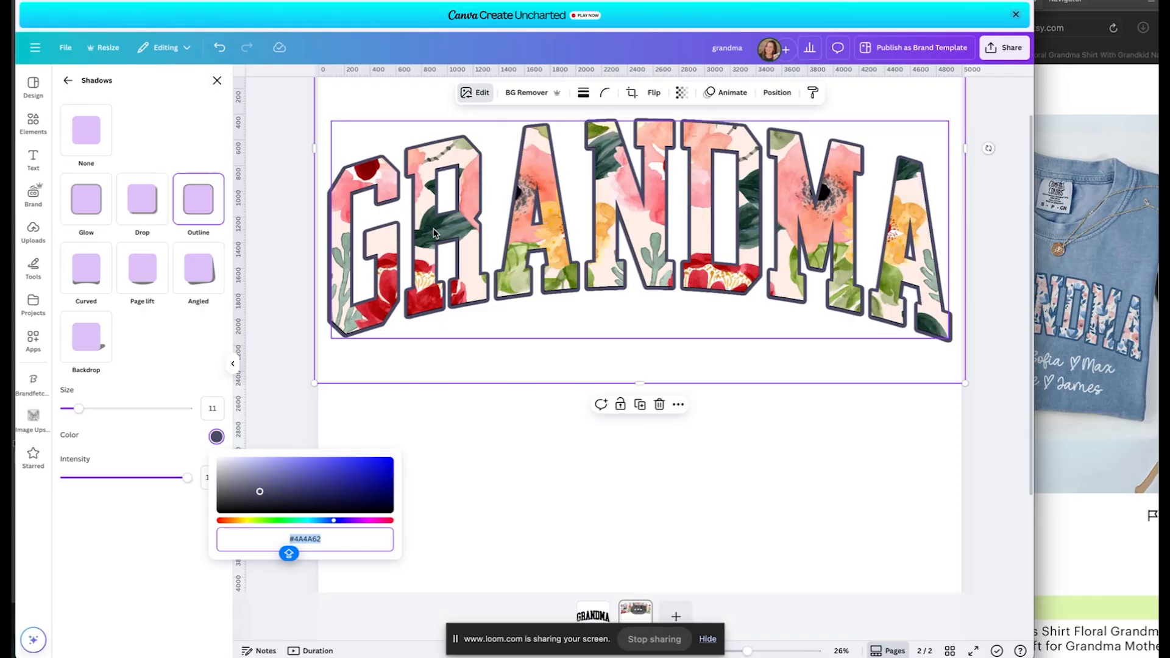
{"action": "left_click", "coordinate": [293, 521]}
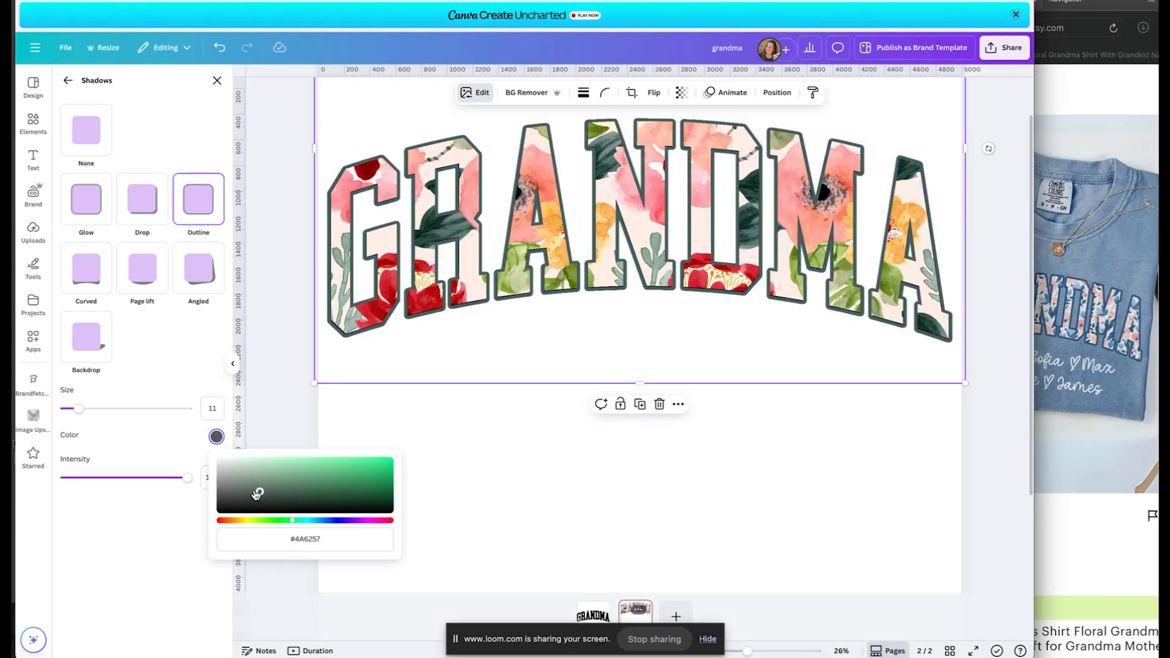
{"action": "mouse_move", "coordinate": [257, 494]}
{"action": "left_mouse_down"}
{"action": "mouse_move", "coordinate": [285, 501]}
{"action": "mouse_move", "coordinate": [275, 498]}
{"action": "left_mouse_up"}
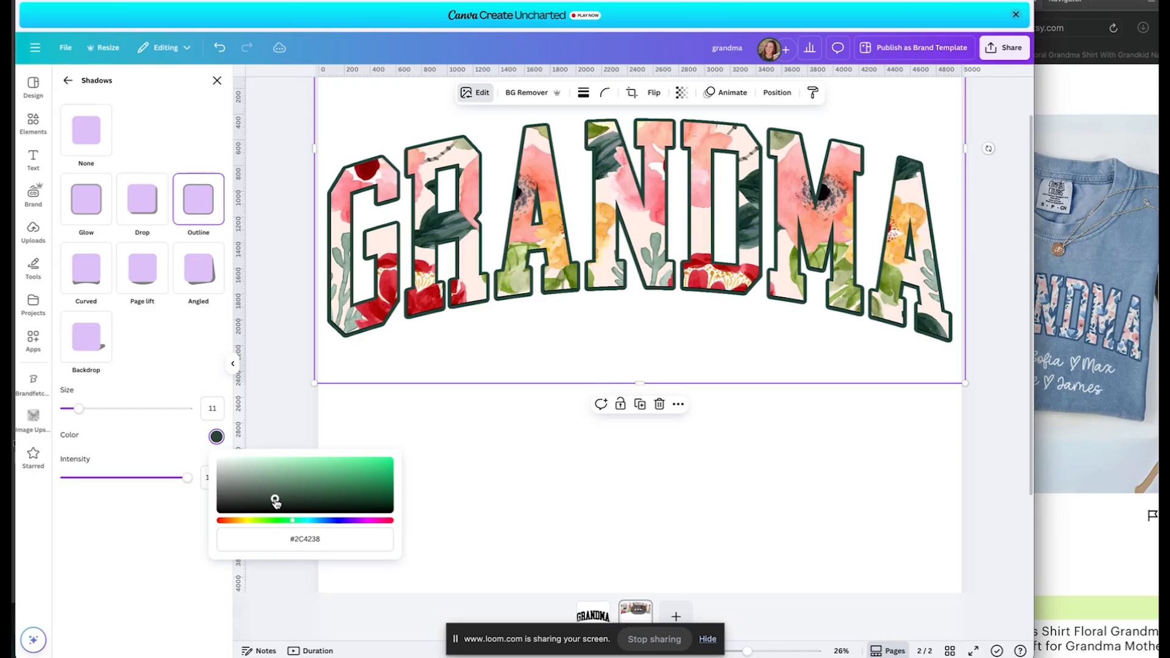
{"action": "left_click", "coordinate": [310, 539]}
{"action": "key", "text": "ctrl+c"}
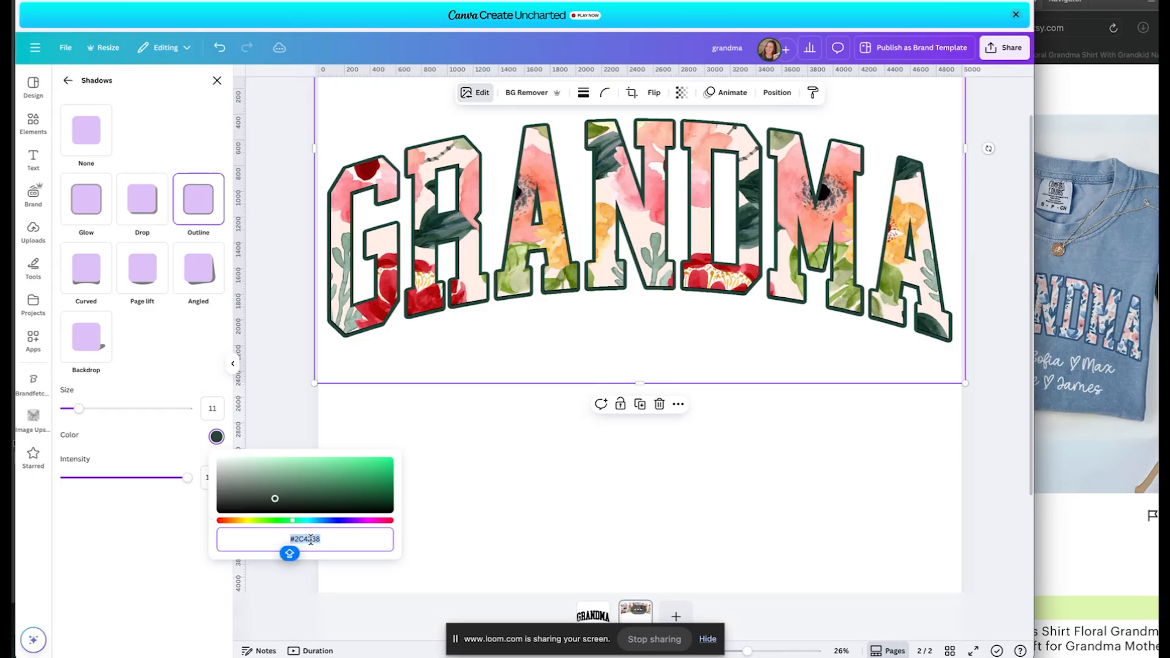
Set Photopea's foreground colour to the copied dark green #2C4238.
{"action": "key", "text": "ctrl+Tab"}
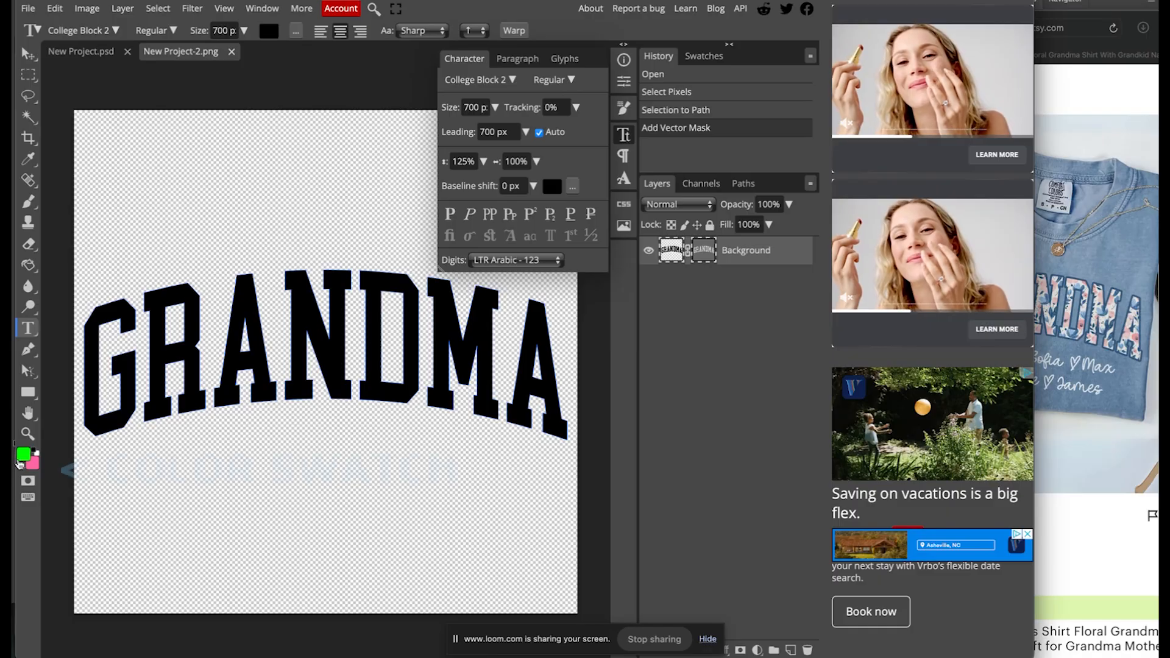
{"action": "left_click", "coordinate": [22, 458]}
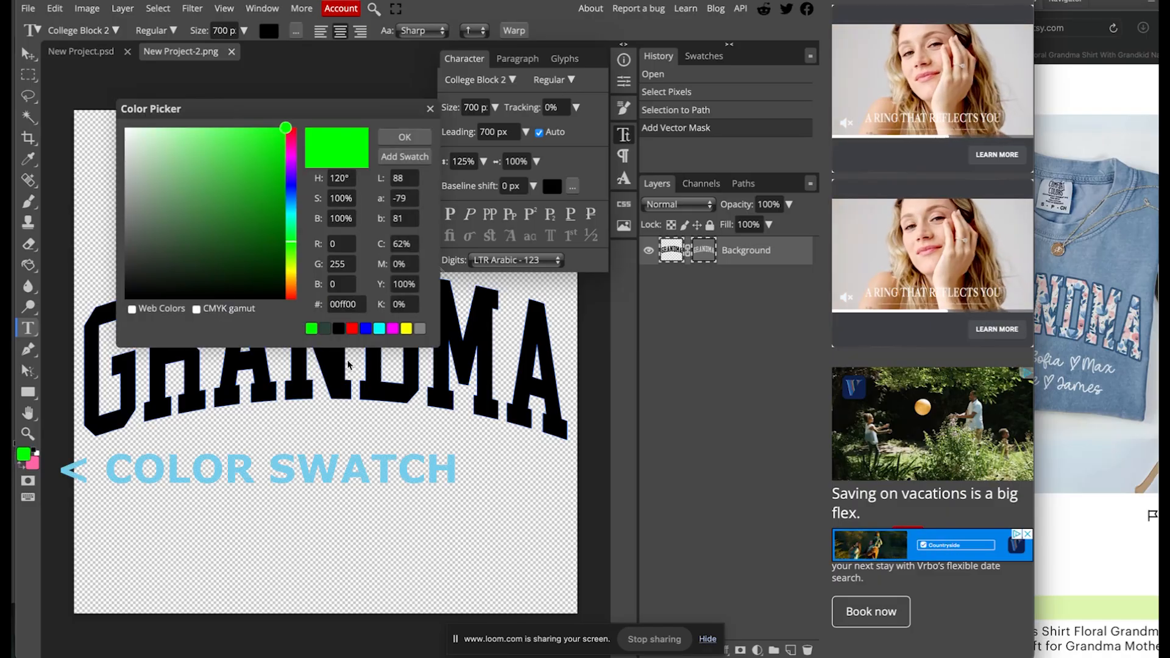
{"action": "left_click", "coordinate": [341, 305]}
{"action": "key", "text": "ctrl+v"}
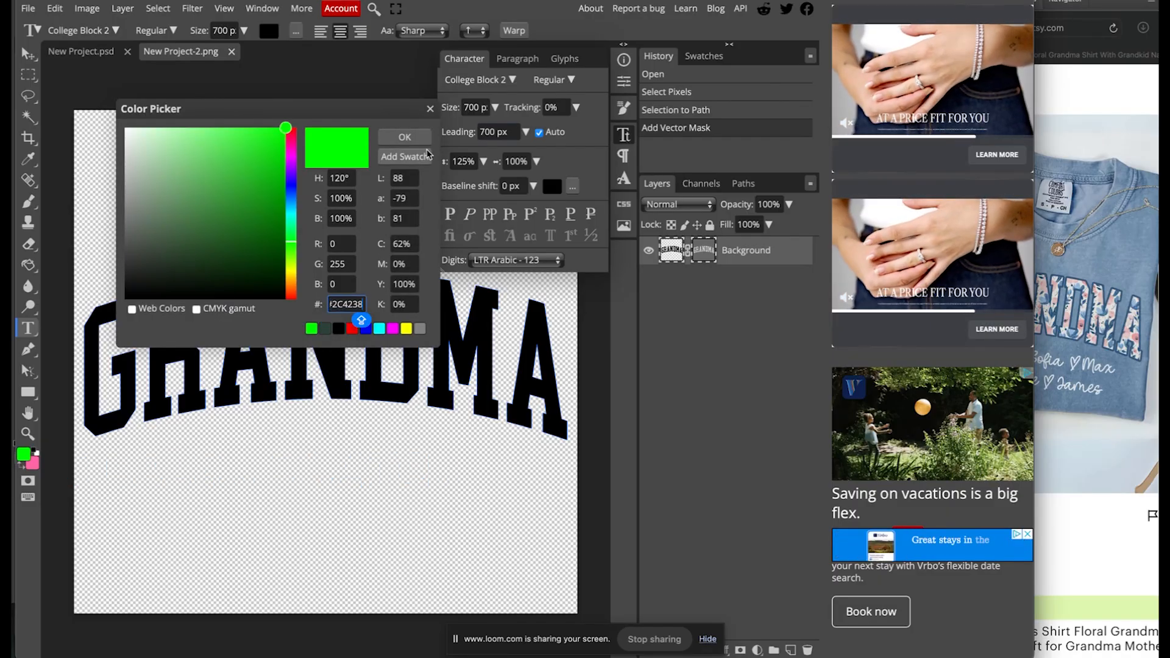
{"action": "left_click", "coordinate": [405, 137]}
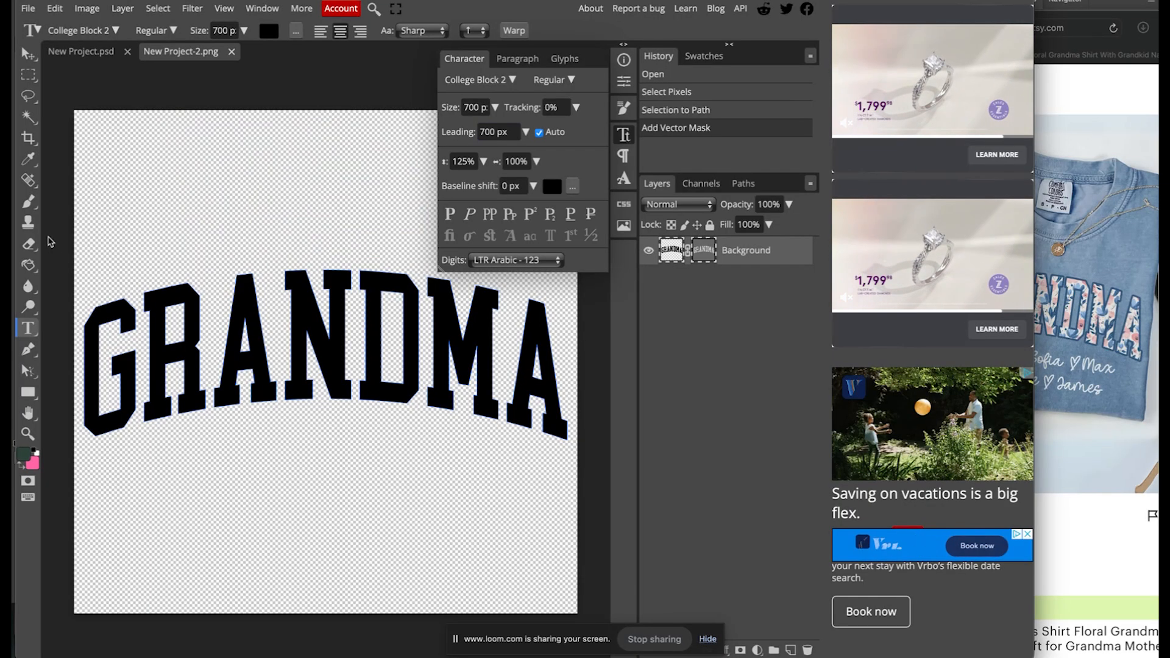
Paint-bucket fill all seven GRANDMA letters (G, R, A, N, D, M, A) dark green.
{"action": "left_click", "coordinate": [30, 268]}
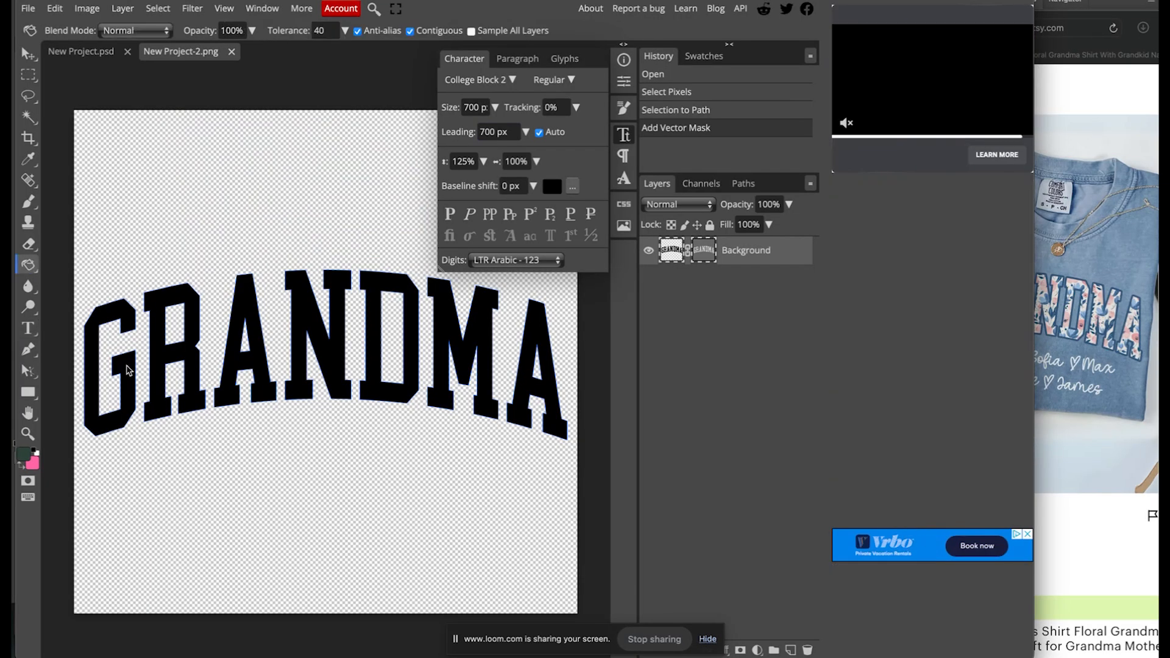
{"action": "left_click", "coordinate": [122, 365]}
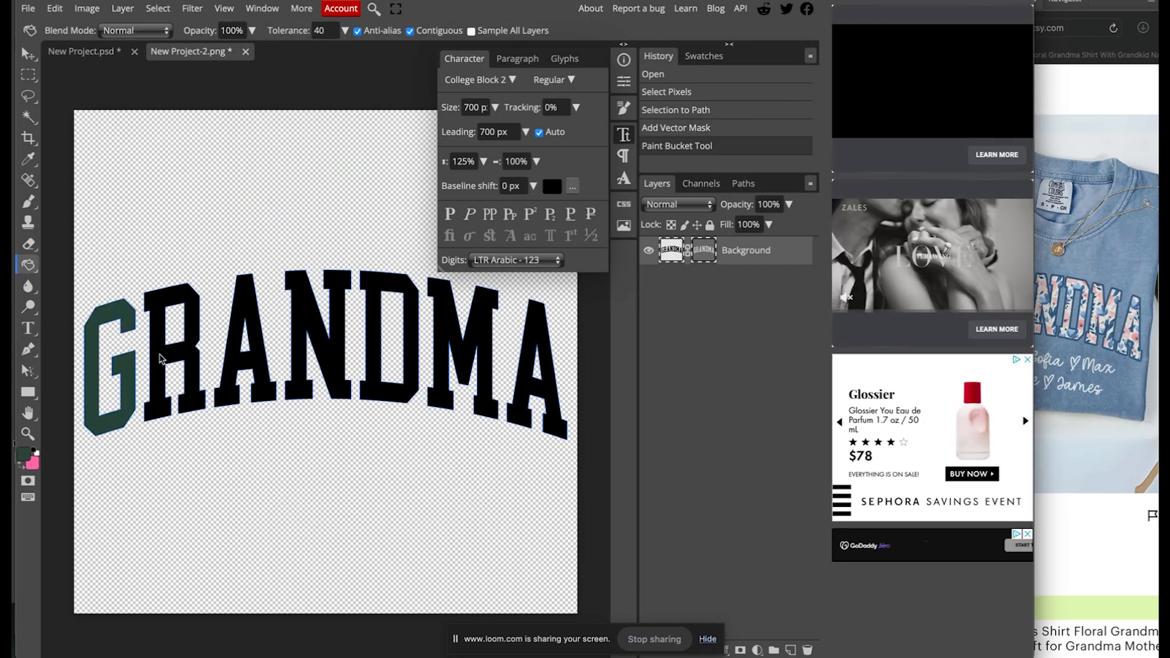
{"action": "left_click", "coordinate": [168, 368]}
{"action": "left_click", "coordinate": [235, 368]}
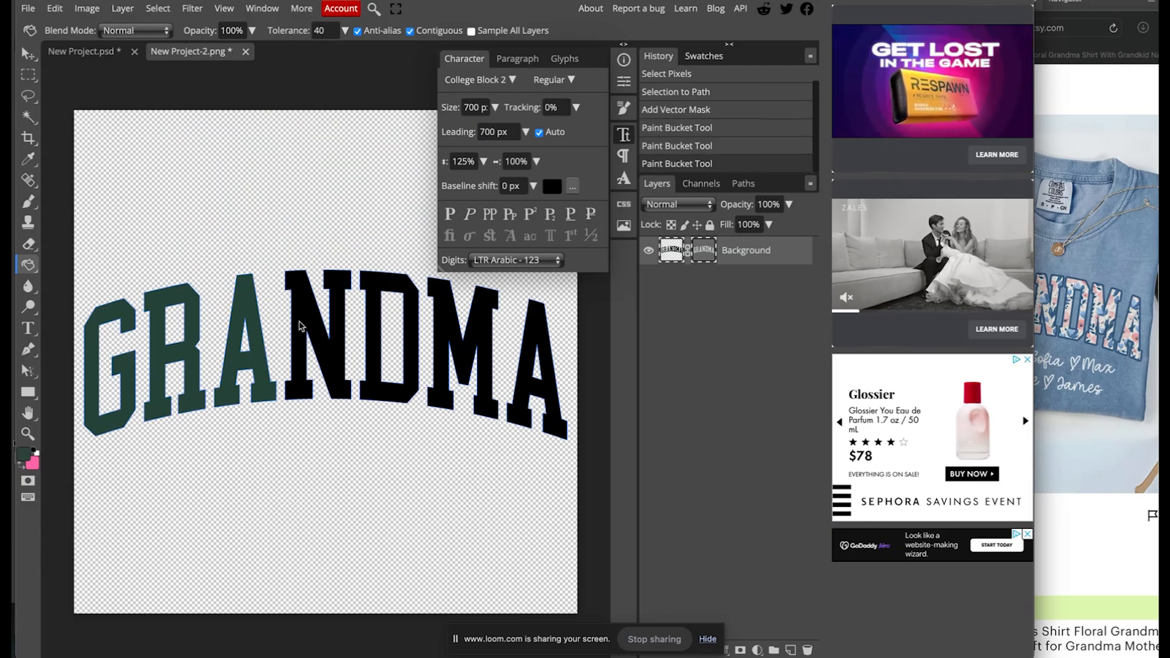
{"action": "left_click", "coordinate": [299, 325]}
{"action": "left_click", "coordinate": [376, 337]}
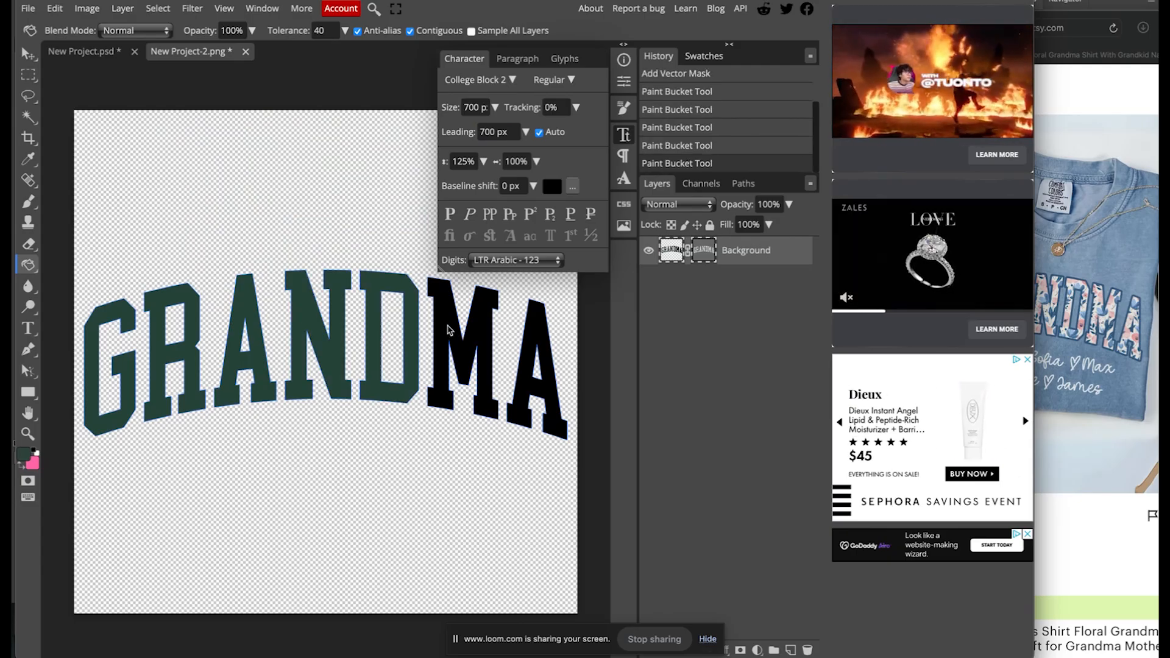
{"action": "left_click", "coordinate": [448, 329]}
{"action": "left_click", "coordinate": [550, 339]}
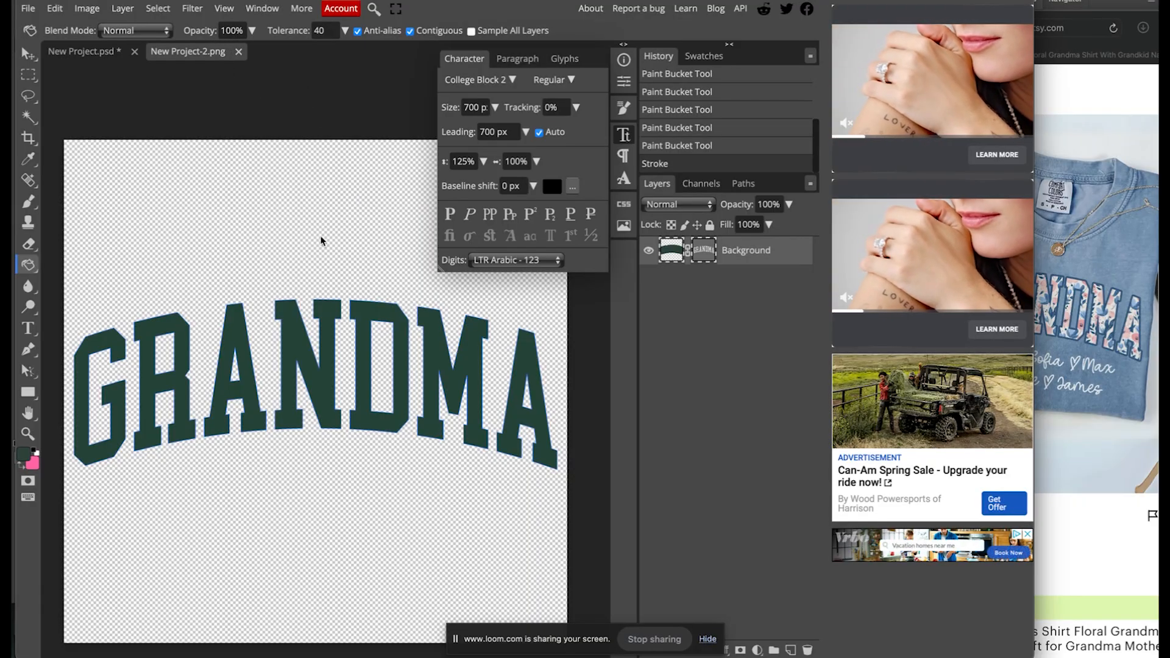
{"action": "left_click", "coordinate": [92, 45]}
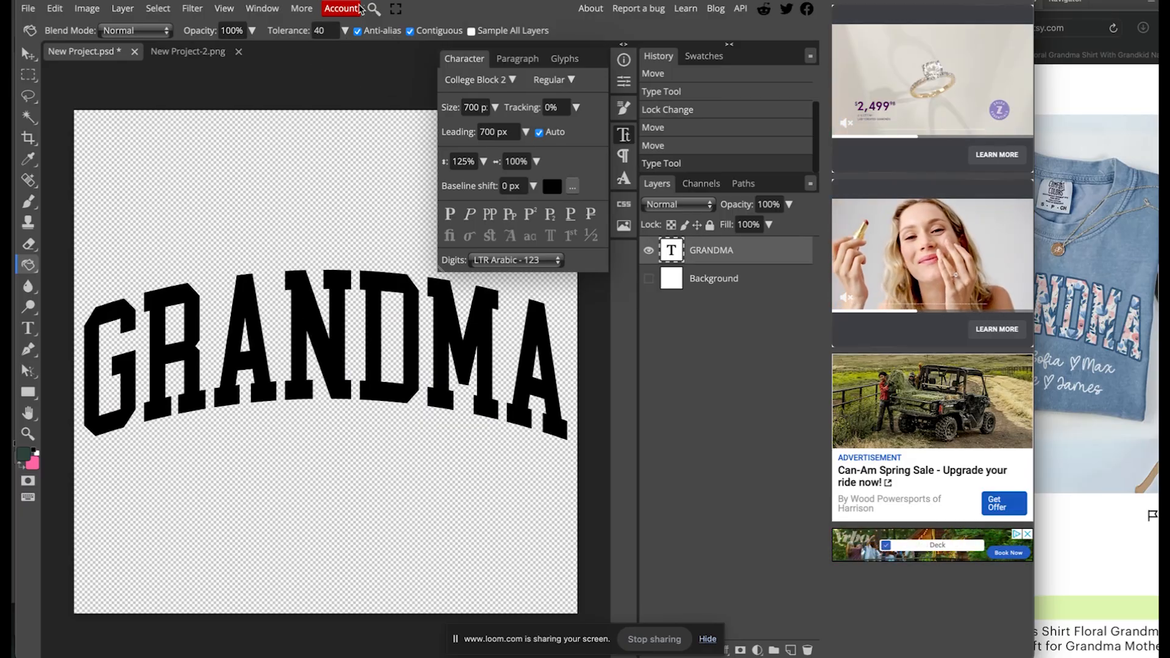
Export the green GRANDMA image New Project-2.png as a PNG and return to Canva.
{"action": "left_click", "coordinate": [223, 51]}
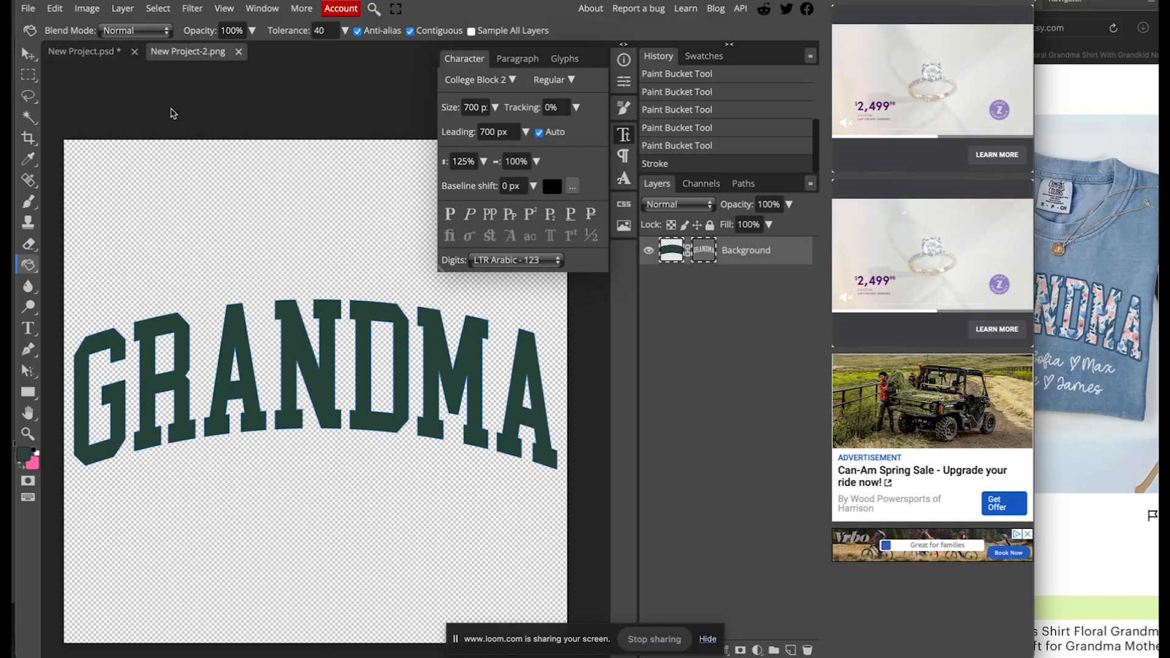
{"action": "left_click", "coordinate": [28, 8]}
{"action": "mouse_move", "coordinate": [73, 207]}
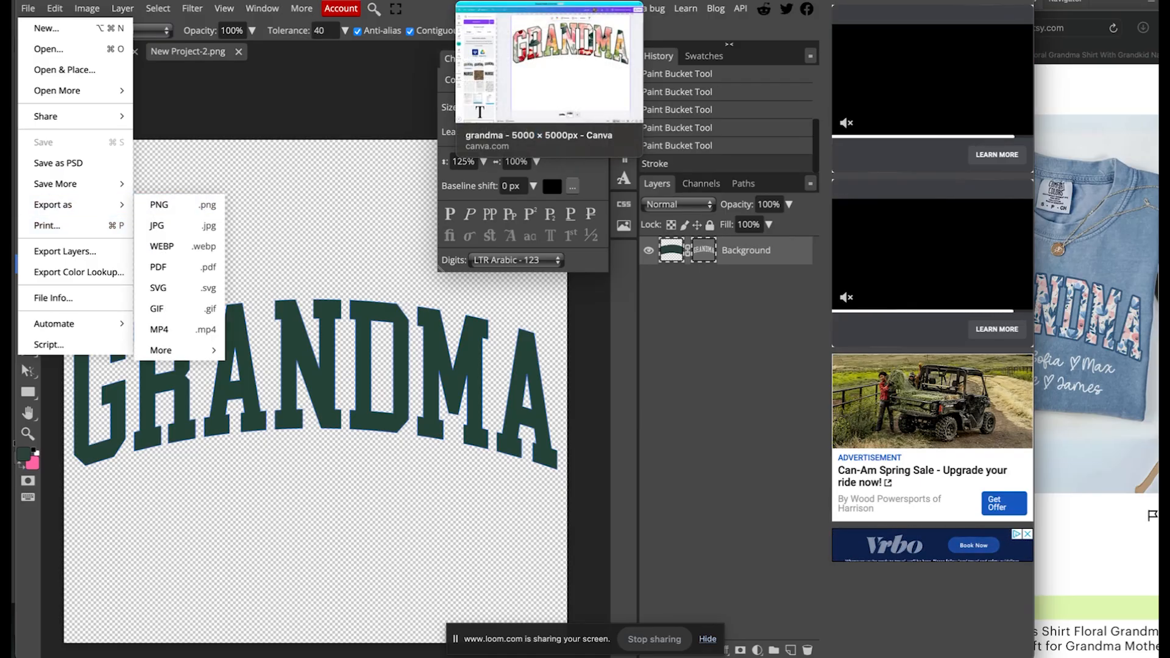
{"action": "left_click", "coordinate": [623, 6]}
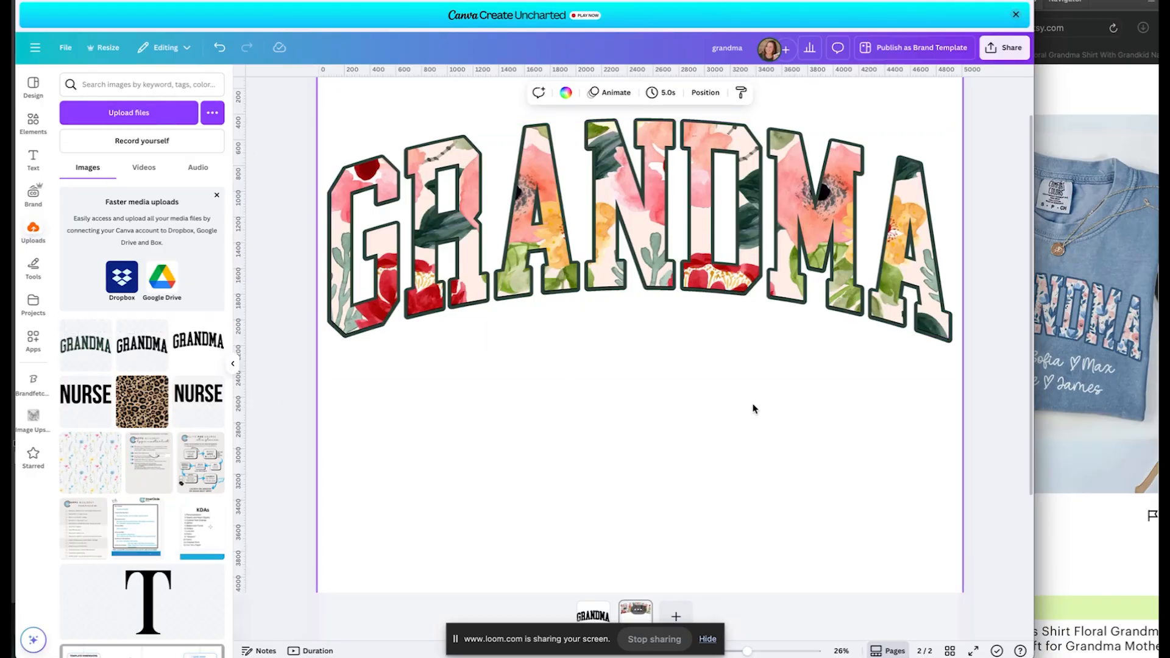
Duplicate page 2 from the grid view to create a third page.
{"action": "left_click", "coordinate": [949, 652]}
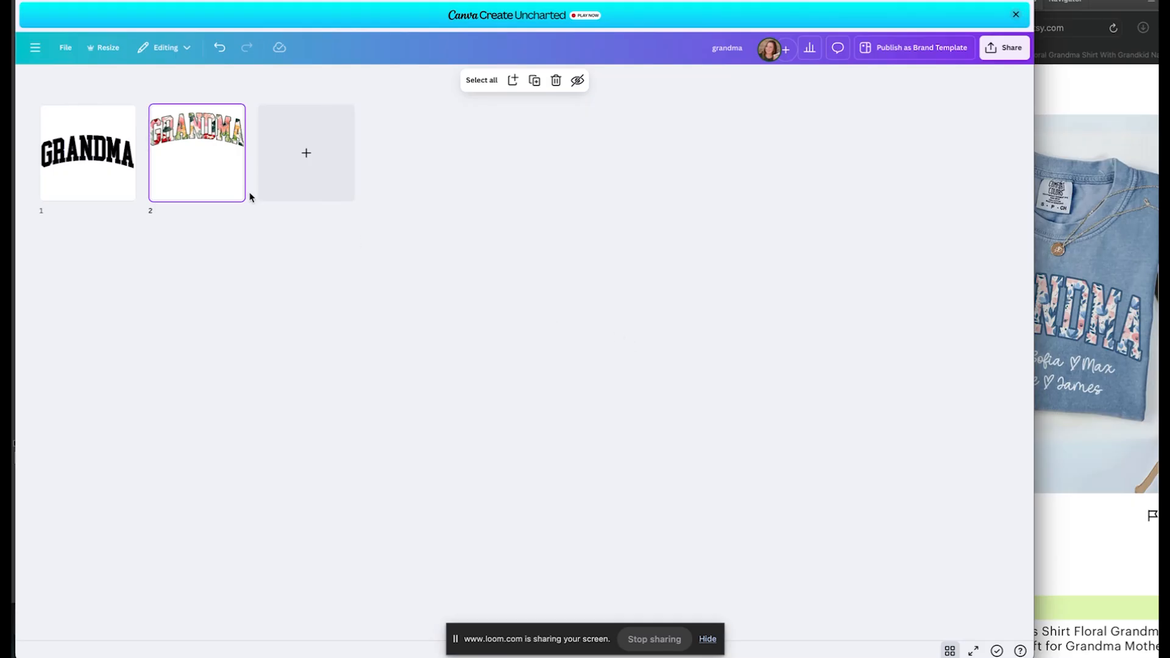
{"action": "right_click", "coordinate": [175, 167]}
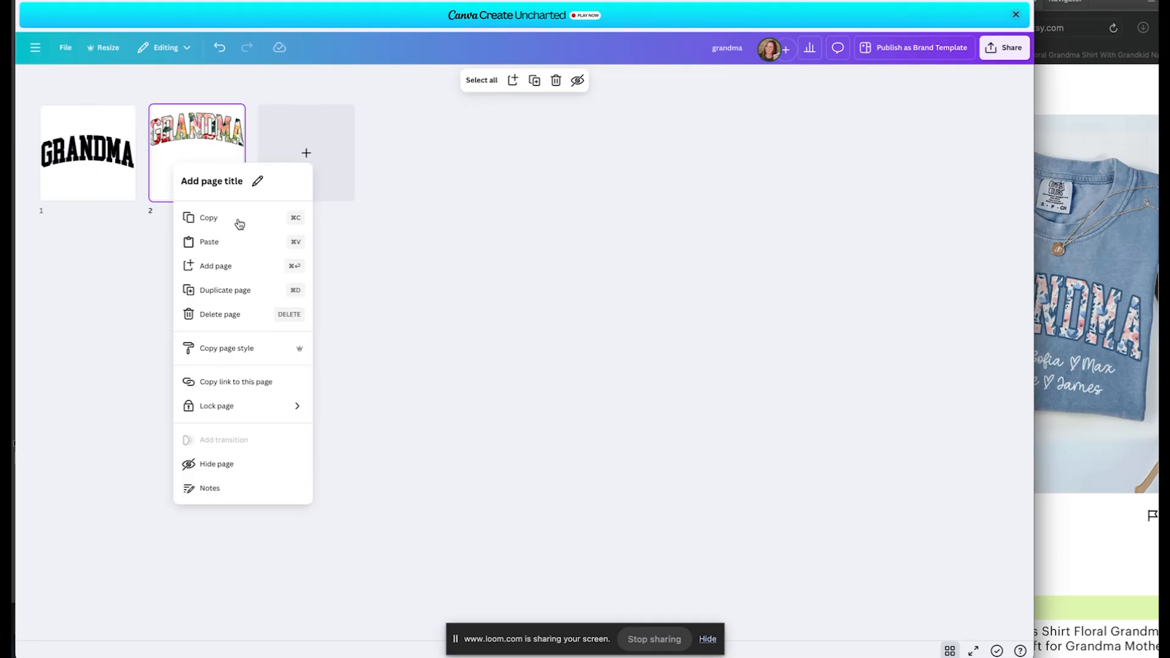
{"action": "left_click", "coordinate": [232, 290]}
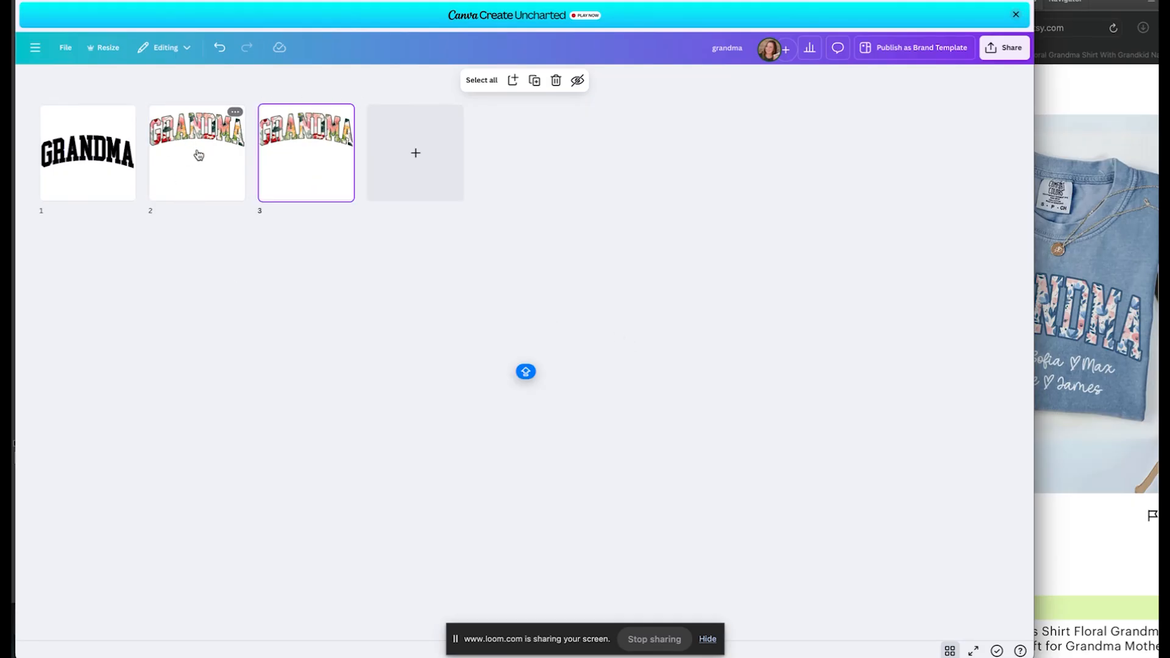
On page 3, add the dark green GRANDMA upload and delete the black GRANDMA.
{"action": "double_click", "coordinate": [311, 159]}
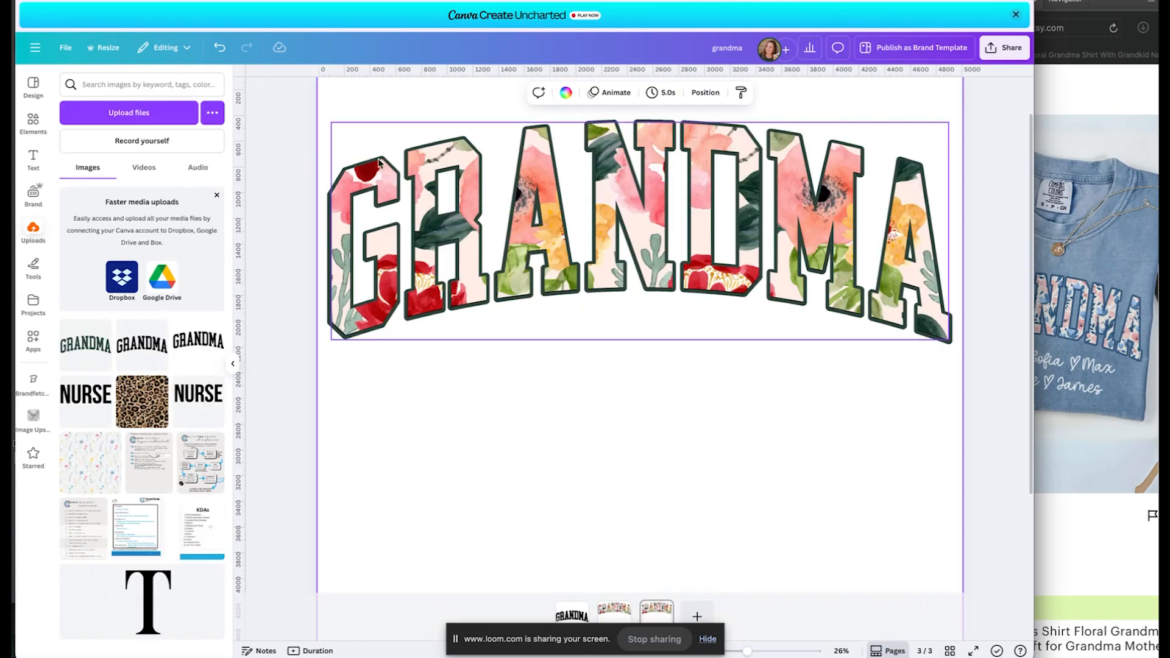
{"action": "left_click_drag", "start_coordinate": [543, 230], "coordinate": [547, 453]}
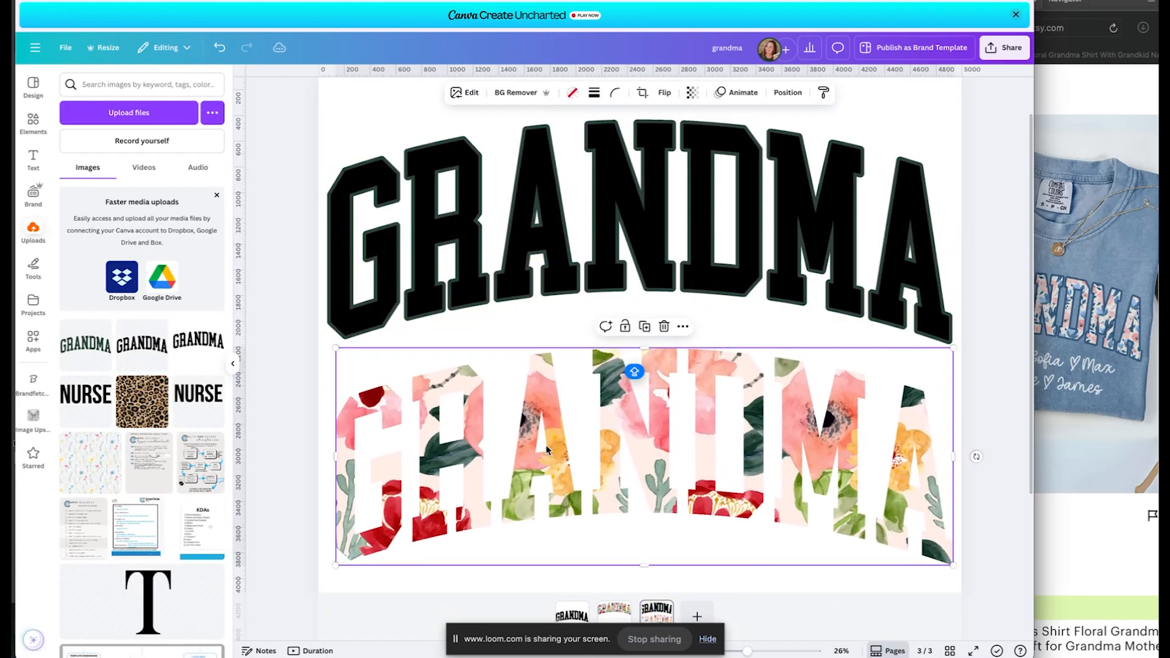
{"action": "left_click", "coordinate": [87, 350]}
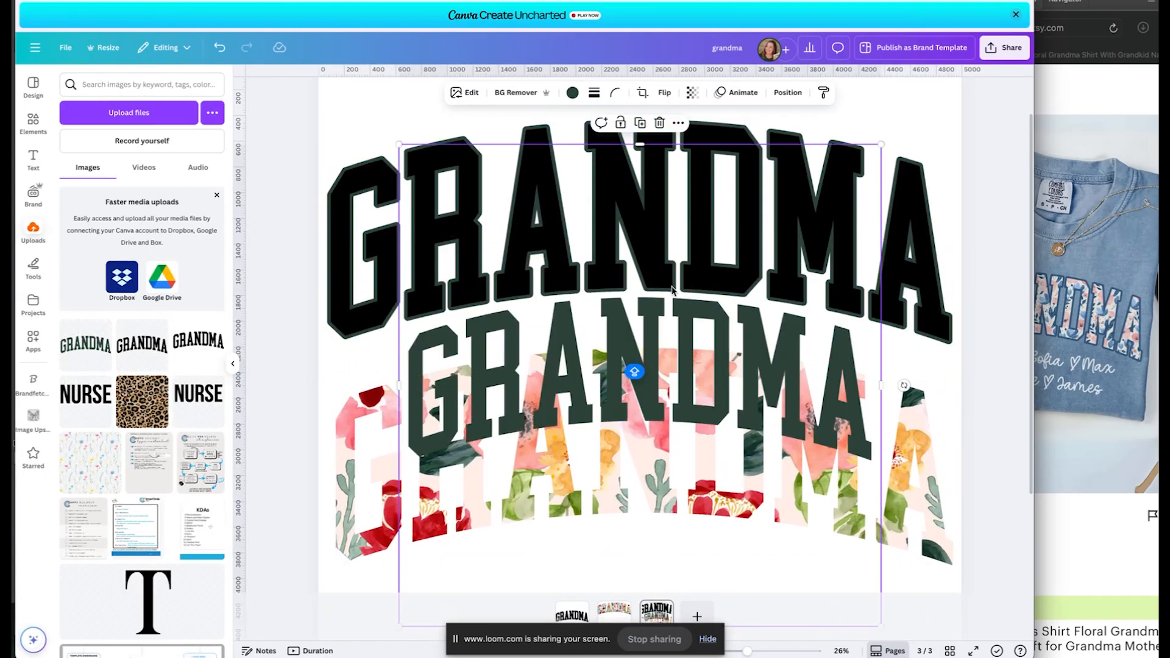
{"action": "left_click_drag", "start_coordinate": [672, 290], "coordinate": [587, 283]}
{"action": "left_click", "coordinate": [907, 267]}
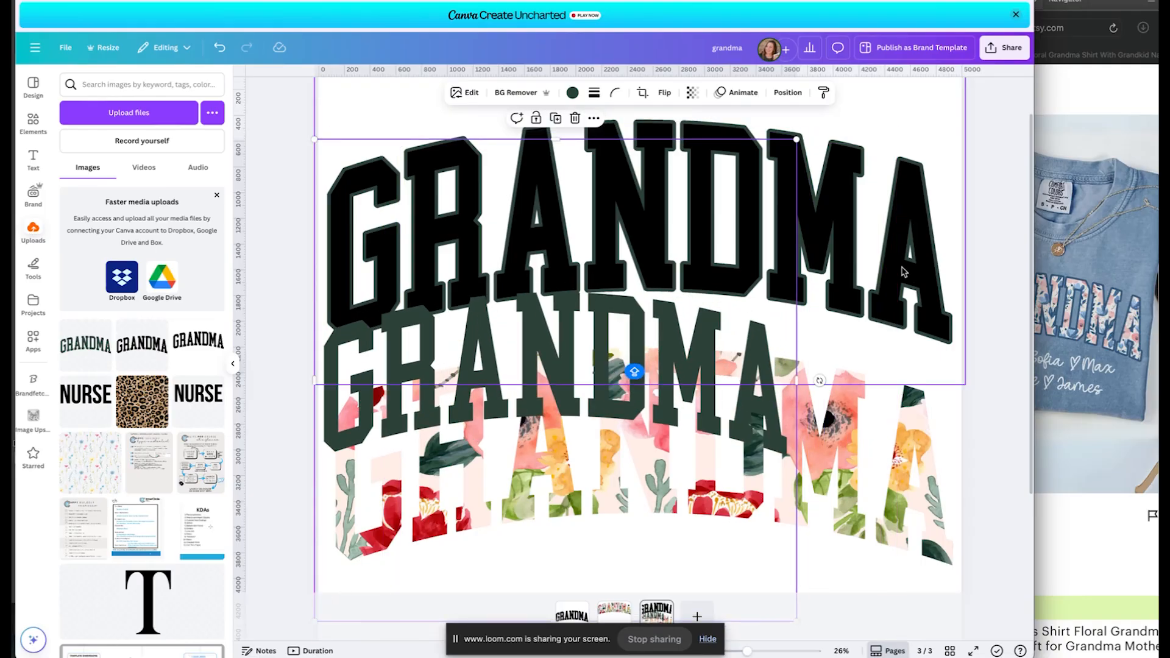
{"action": "key", "text": "Delete"}
Enlarge the green GRANDMA to nearly page width and move the floral lettering up beneath it.
{"action": "left_click_drag", "start_coordinate": [698, 311], "coordinate": [679, 336]}
{"action": "scroll", "coordinate": [696, 263], "scroll_direction": "down", "scroll_amount": 1}
{"action": "scroll", "coordinate": [830, 173], "scroll_direction": "up", "scroll_amount": 1}
{"action": "left_click_drag", "start_coordinate": [802, 182], "coordinate": [974, 41]}
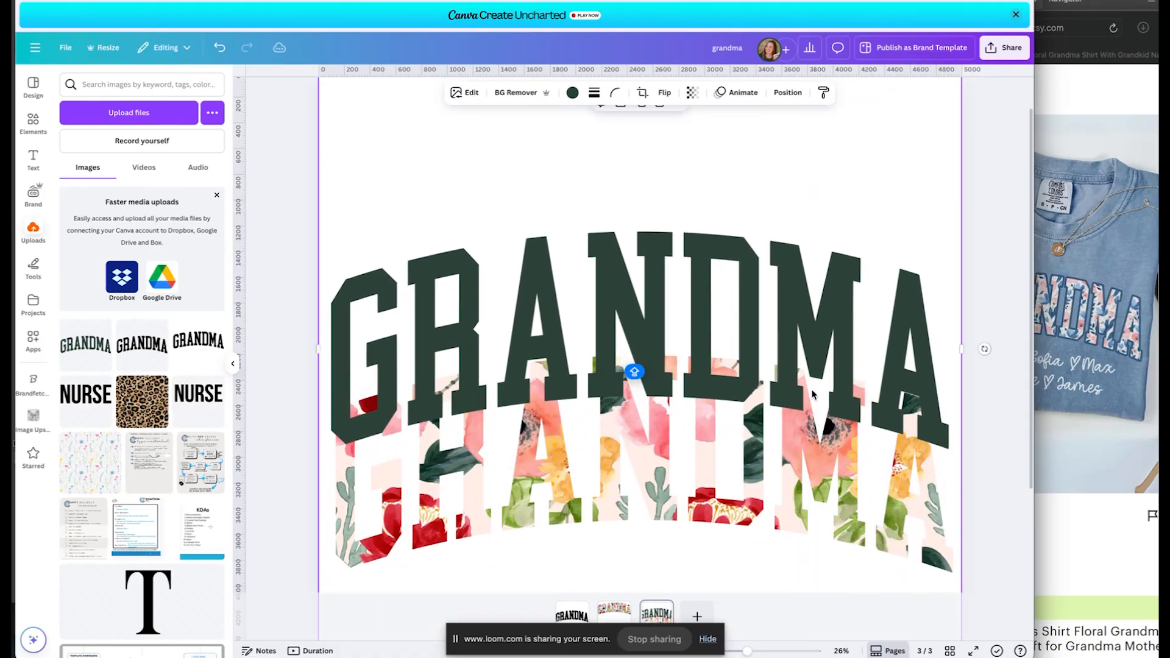
{"action": "scroll", "coordinate": [726, 500], "scroll_direction": "down", "scroll_amount": 3}
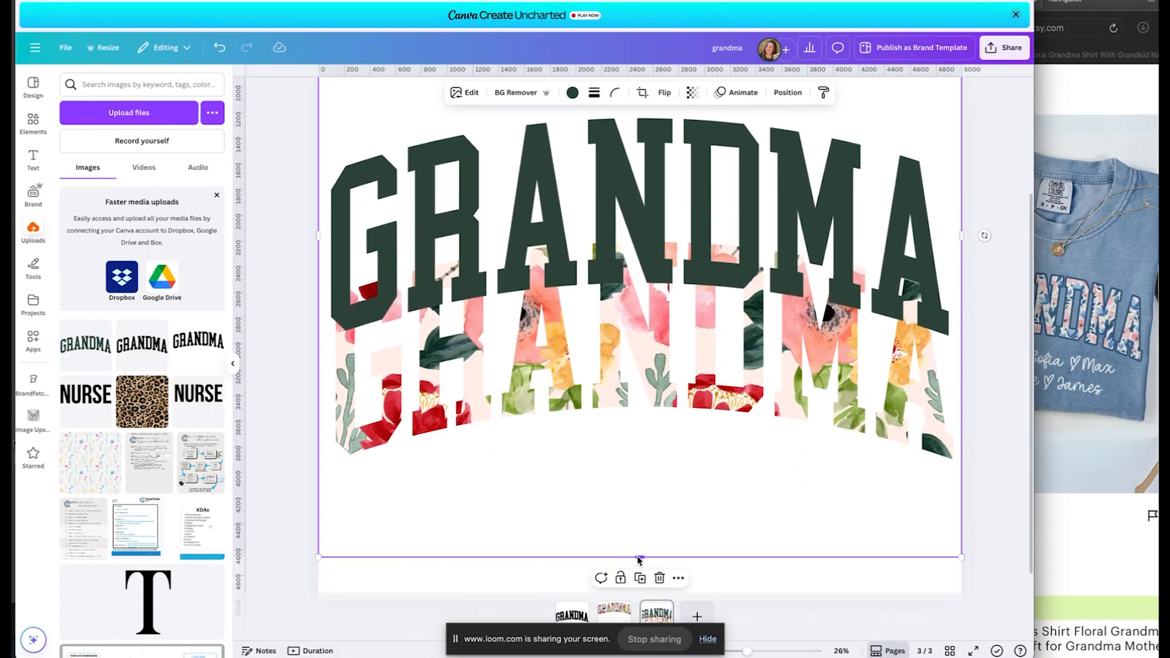
{"action": "left_click_drag", "start_coordinate": [637, 558], "coordinate": [636, 407]}
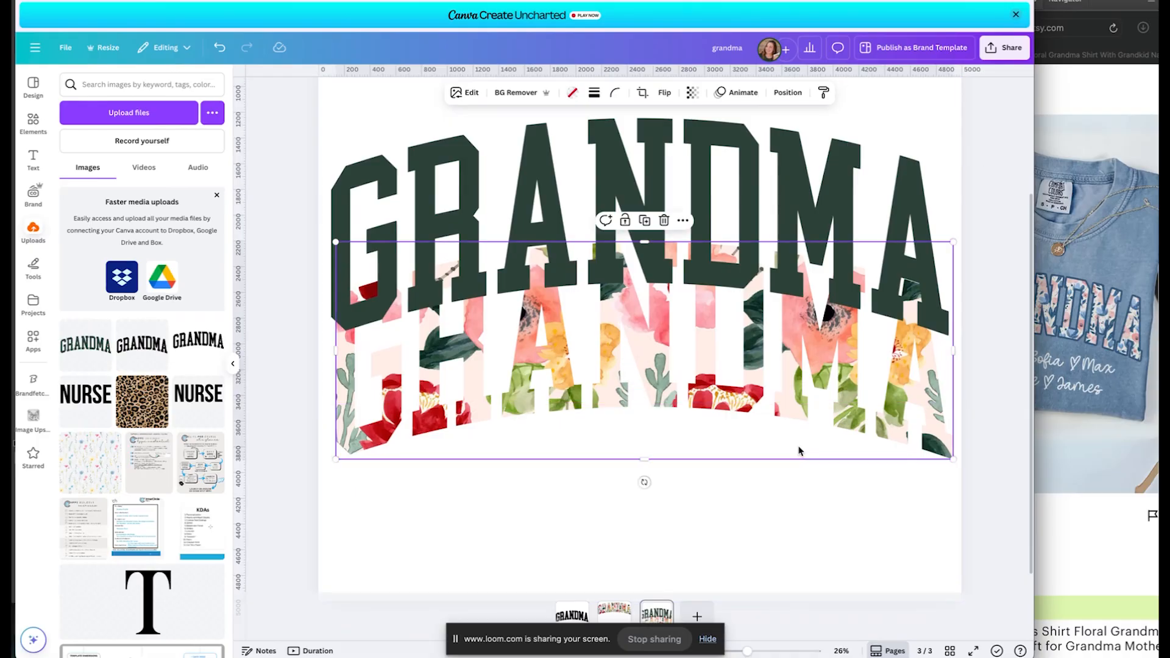
{"action": "left_click_drag", "start_coordinate": [799, 452], "coordinate": [794, 327]}
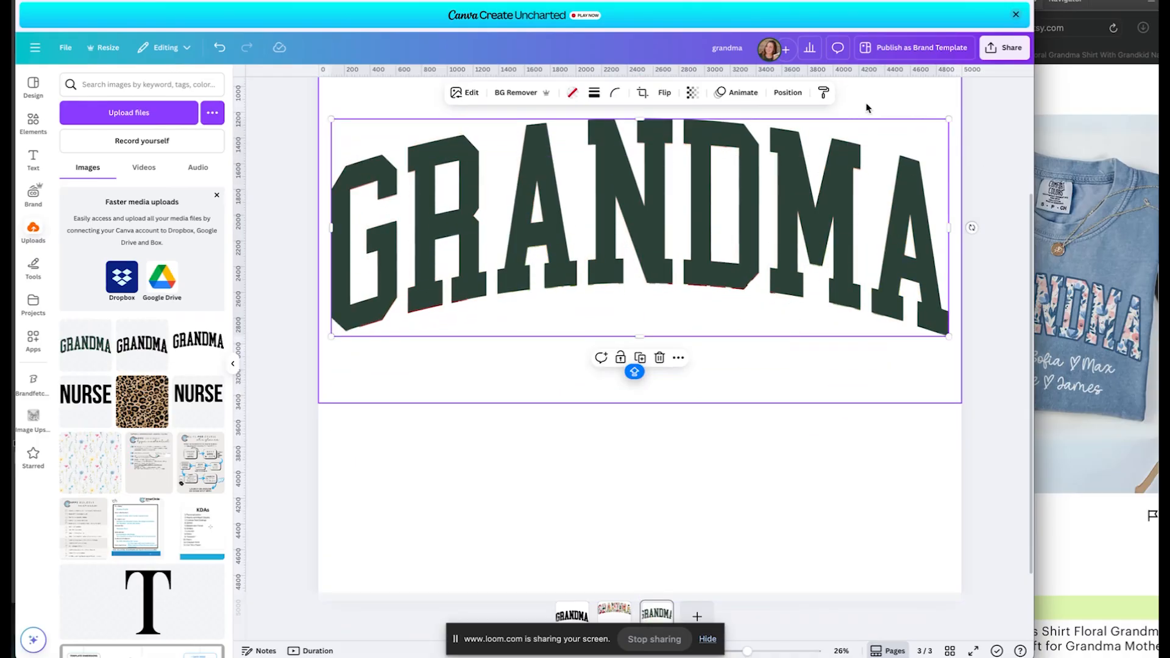
Bring the floral GRANDMA to the front and nudge it down 2 px onto the dark green copy.
{"action": "left_click", "coordinate": [788, 92]}
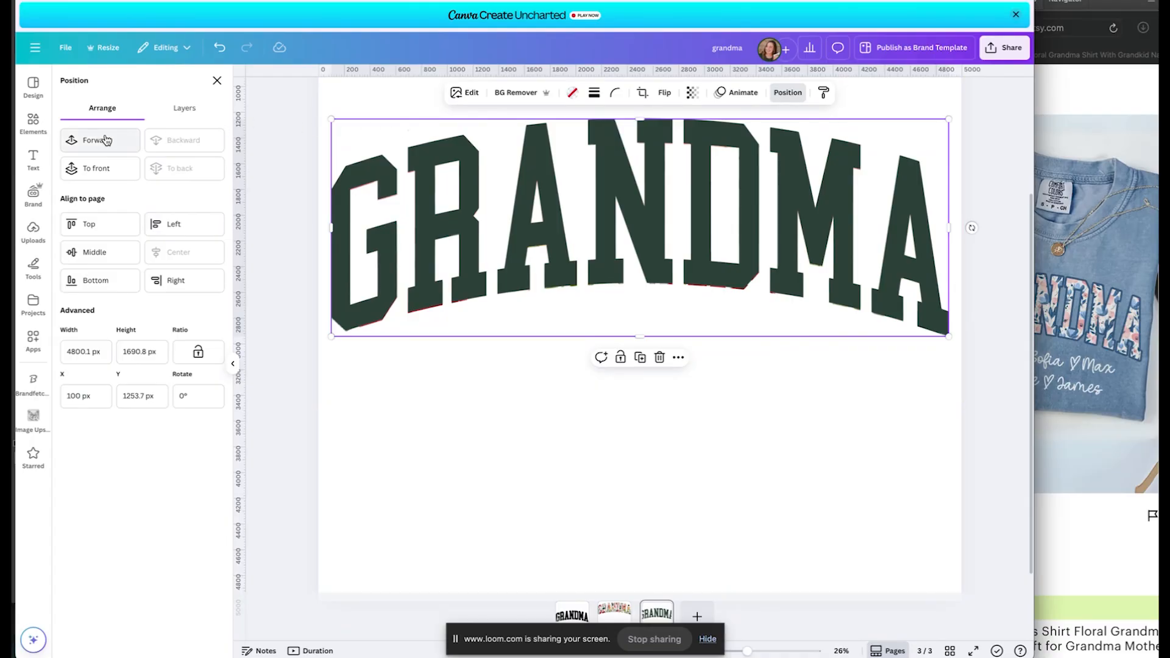
{"action": "left_click", "coordinate": [104, 169]}
{"action": "left_click", "coordinate": [583, 367]}
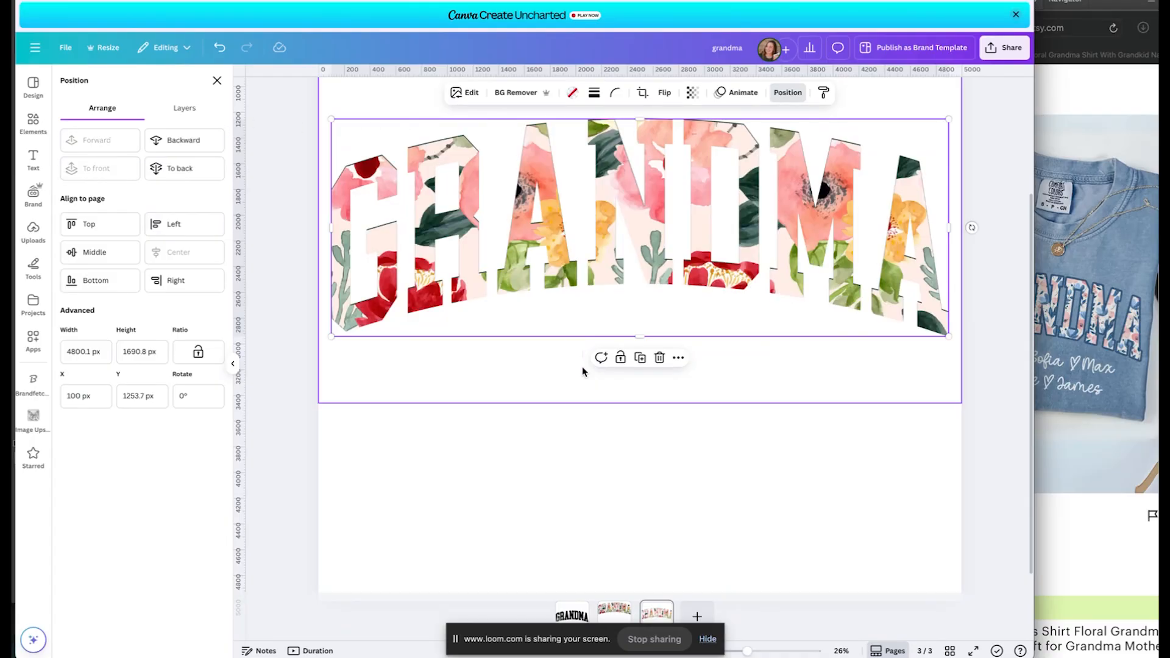
{"action": "key", "text": "Down"}
{"action": "key", "text": "Down"}
{"action": "key", "text": "Down"}
{"action": "key", "text": "Down"}
{"action": "key", "text": "Down"}
{"action": "key", "text": "Down"}
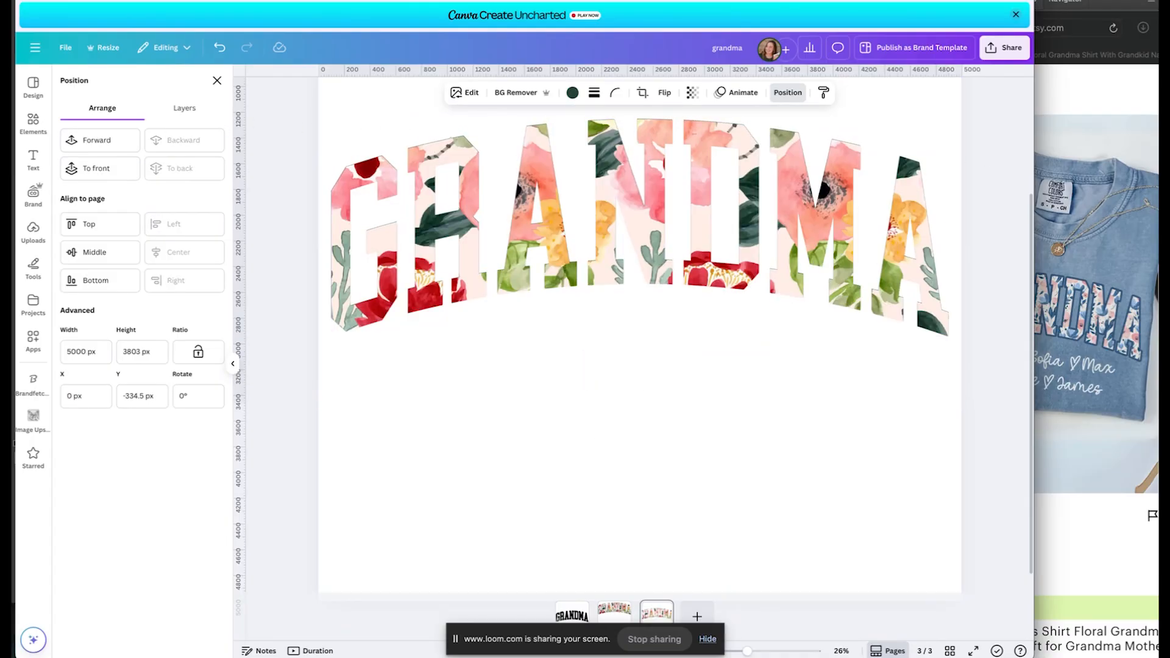
{"action": "key", "text": "Down"}
{"action": "key", "text": "Down"}
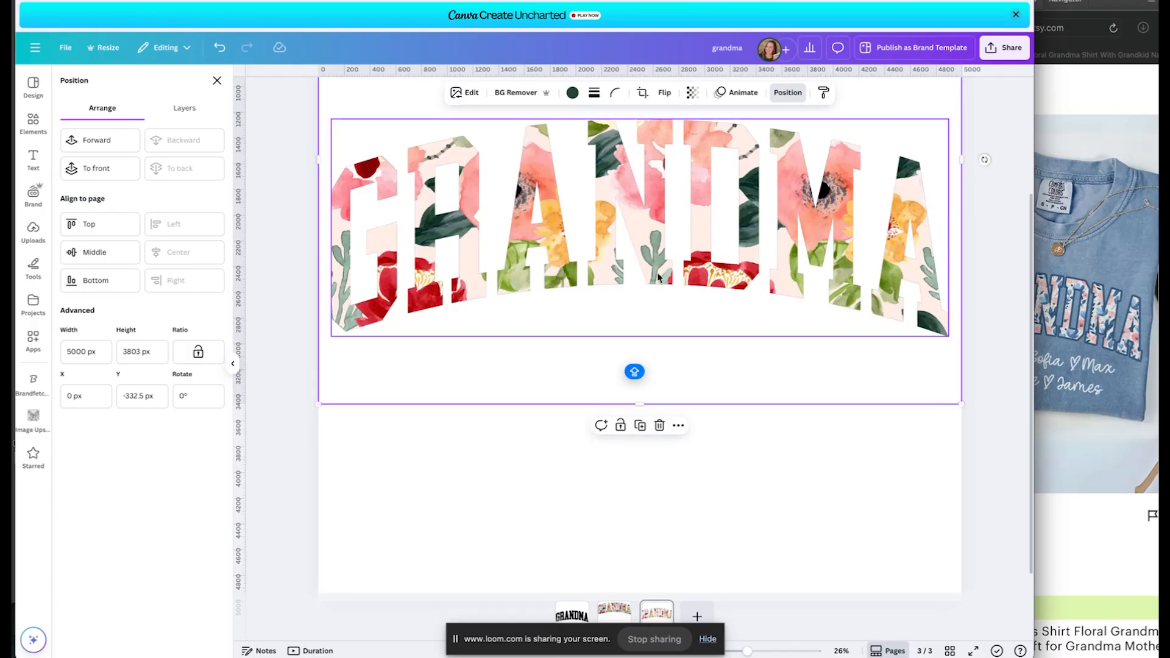
Give the GRANDMA letters a dark green #2C4238 outline and adjust its size.
{"action": "left_click", "coordinate": [465, 92]}
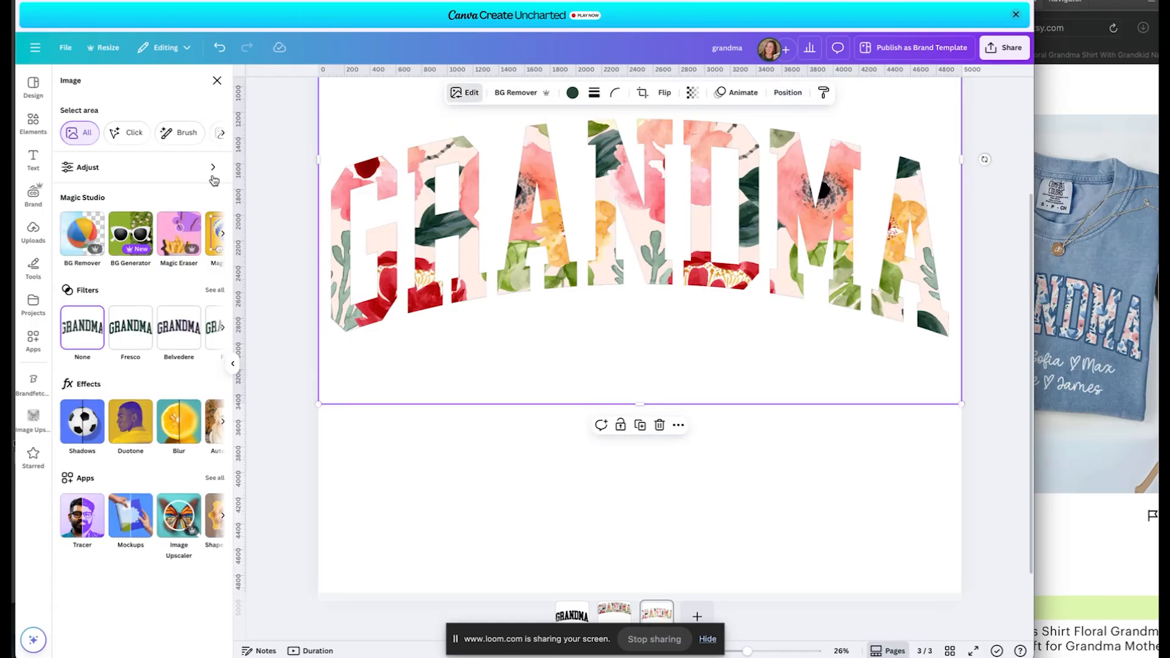
{"action": "left_click", "coordinate": [76, 423]}
{"action": "left_click", "coordinate": [201, 195]}
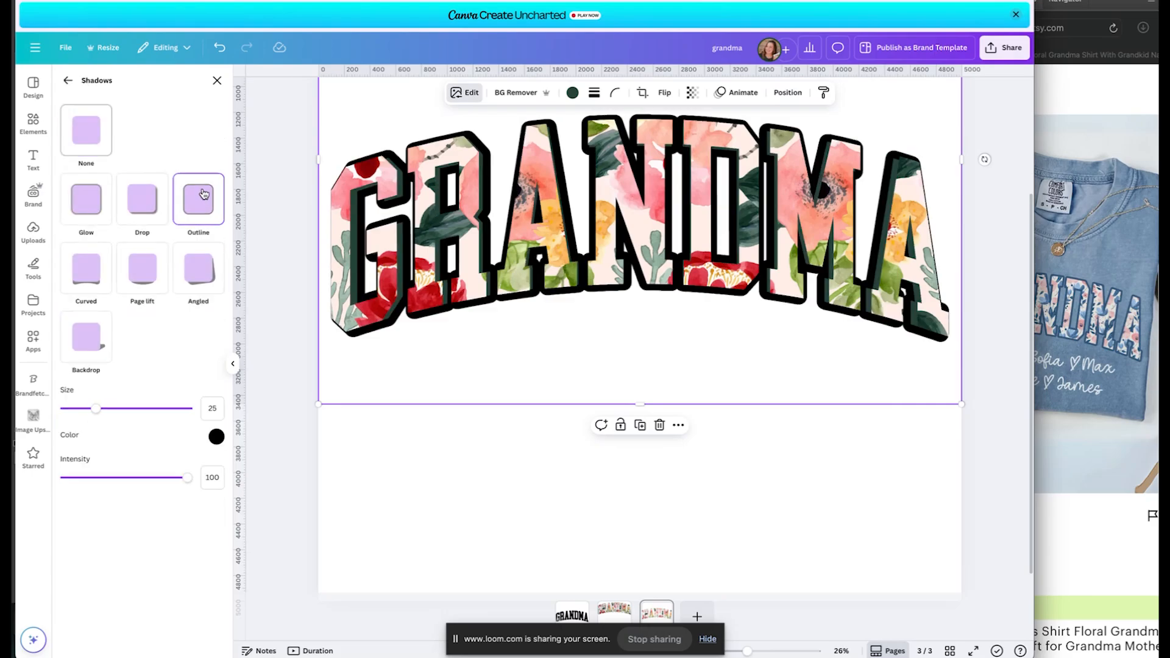
{"action": "left_click", "coordinate": [216, 436]}
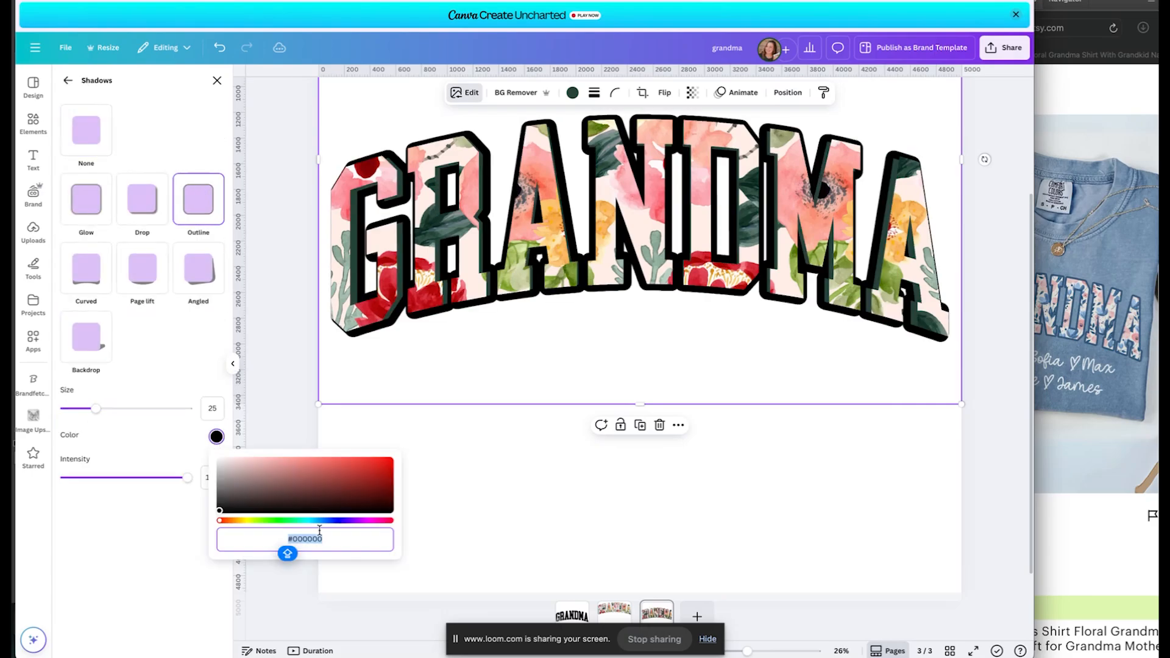
{"action": "type", "text": "#2C4238"}
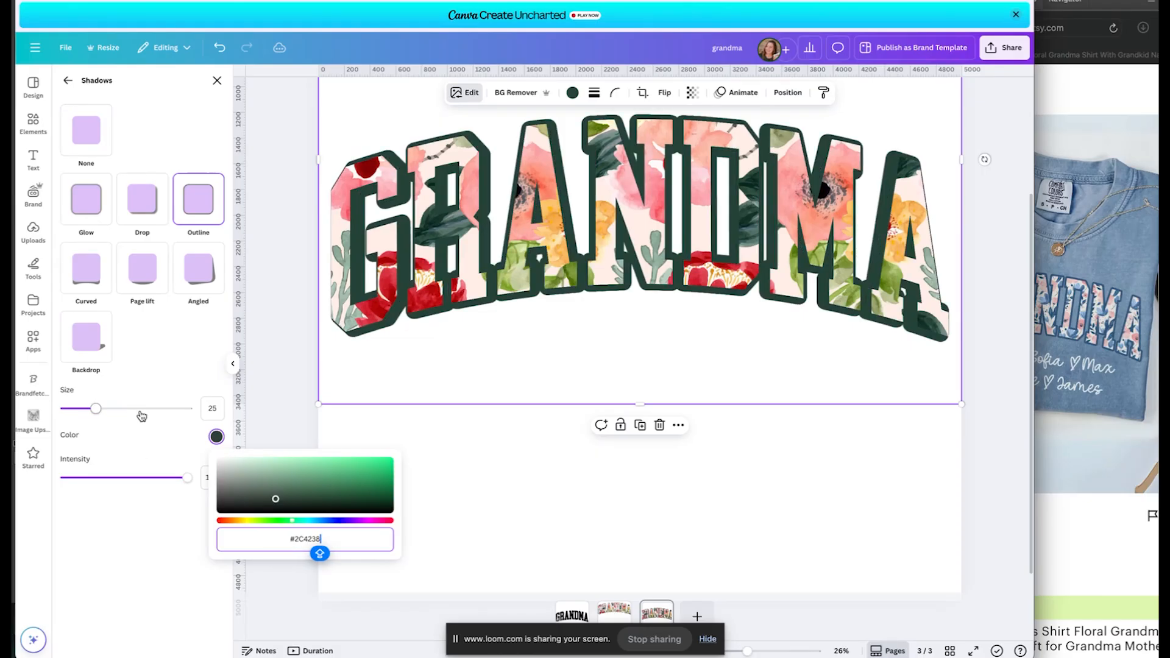
{"action": "mouse_move", "coordinate": [95, 412]}
{"action": "left_mouse_down"}
{"action": "mouse_move", "coordinate": [72, 410]}
{"action": "mouse_move", "coordinate": [84, 414]}
{"action": "left_mouse_up"}
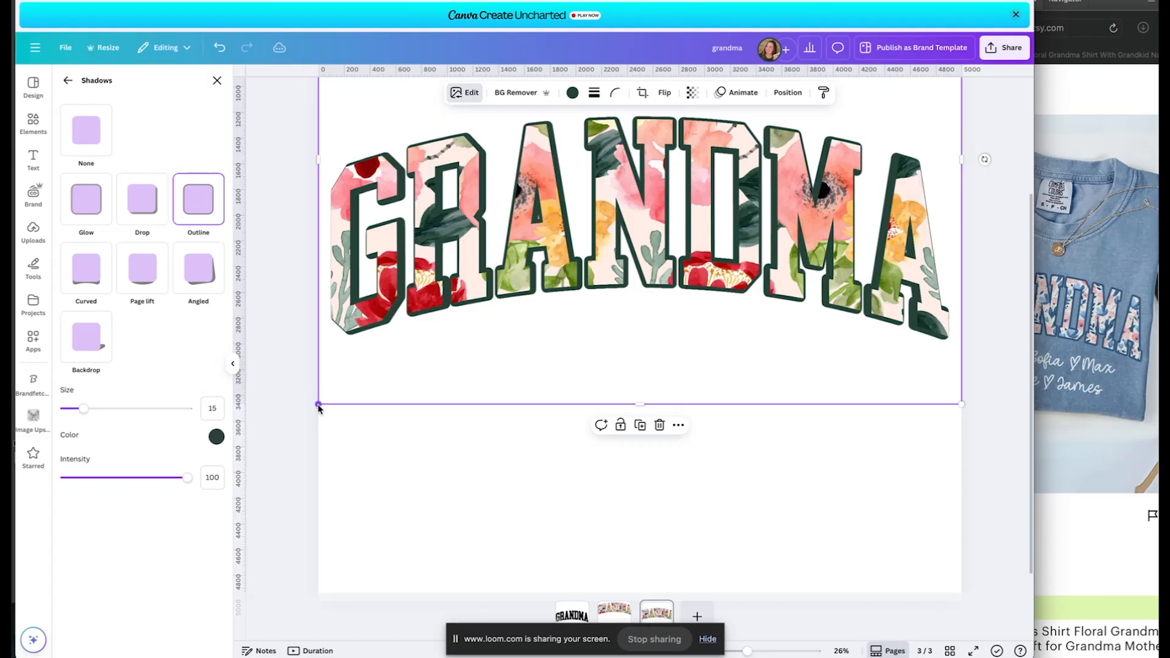
Enlarge GRANDMA slightly by dragging its lower-left and lower-right corners.
{"action": "left_click_drag", "start_coordinate": [318, 407], "coordinate": [314, 409]}
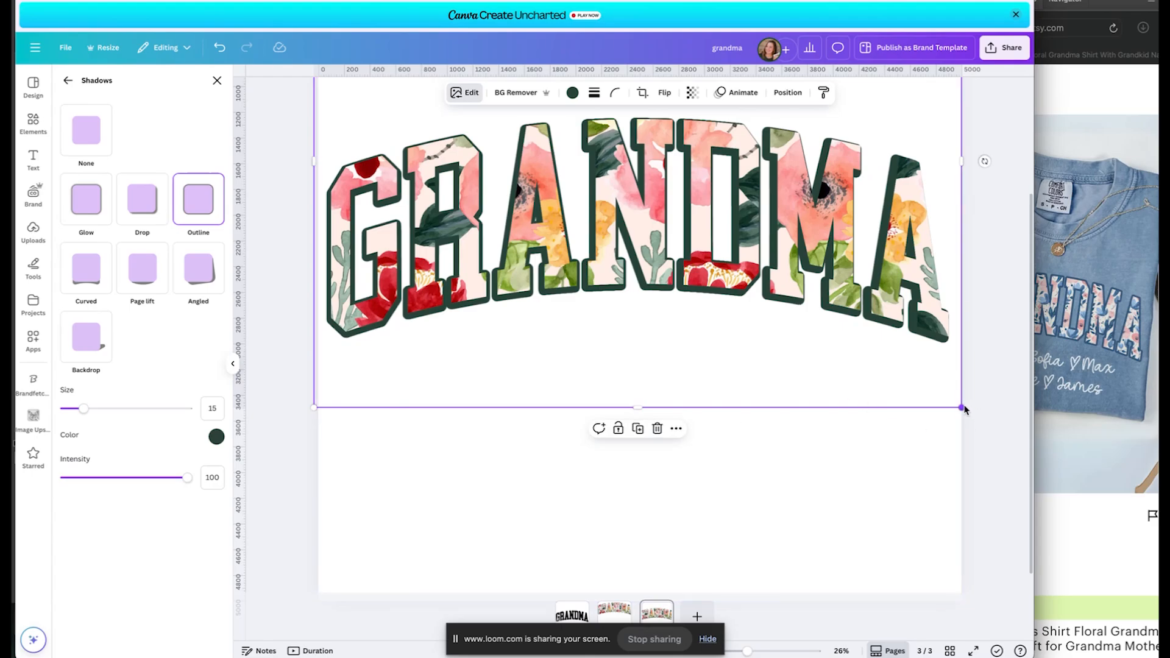
{"action": "left_click_drag", "start_coordinate": [962, 408], "coordinate": [969, 412]}
{"action": "left_click", "coordinate": [860, 462]}
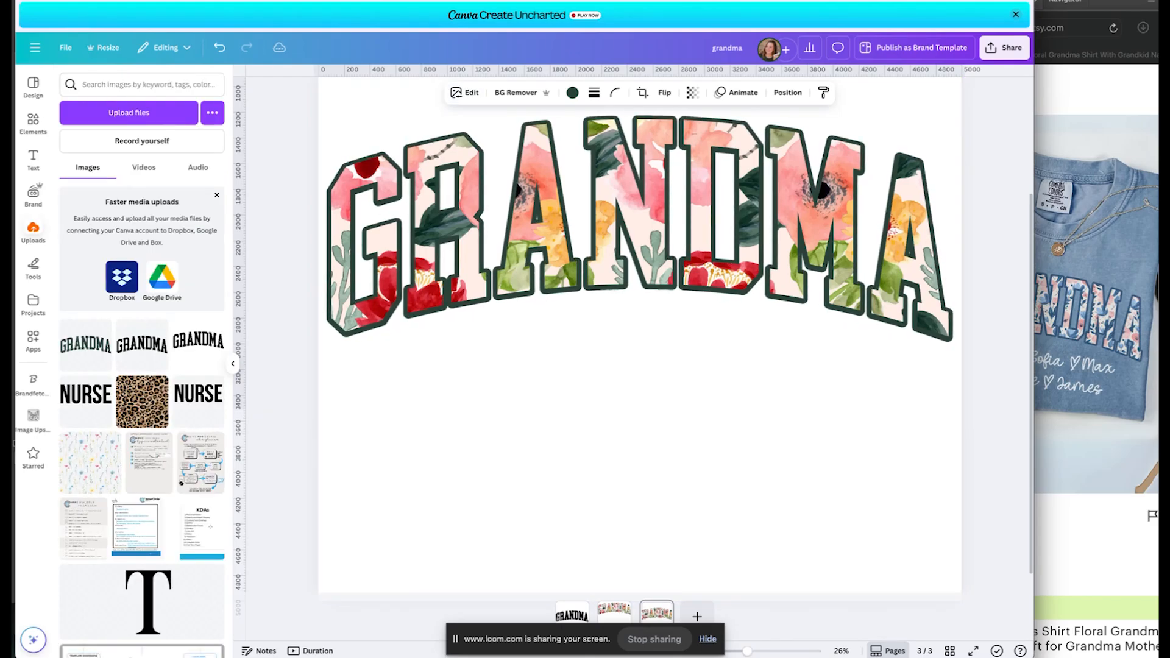
Nudge GRANDMA up and sideways with the arrow keys to reposition it.
{"action": "key", "text": "Up"}
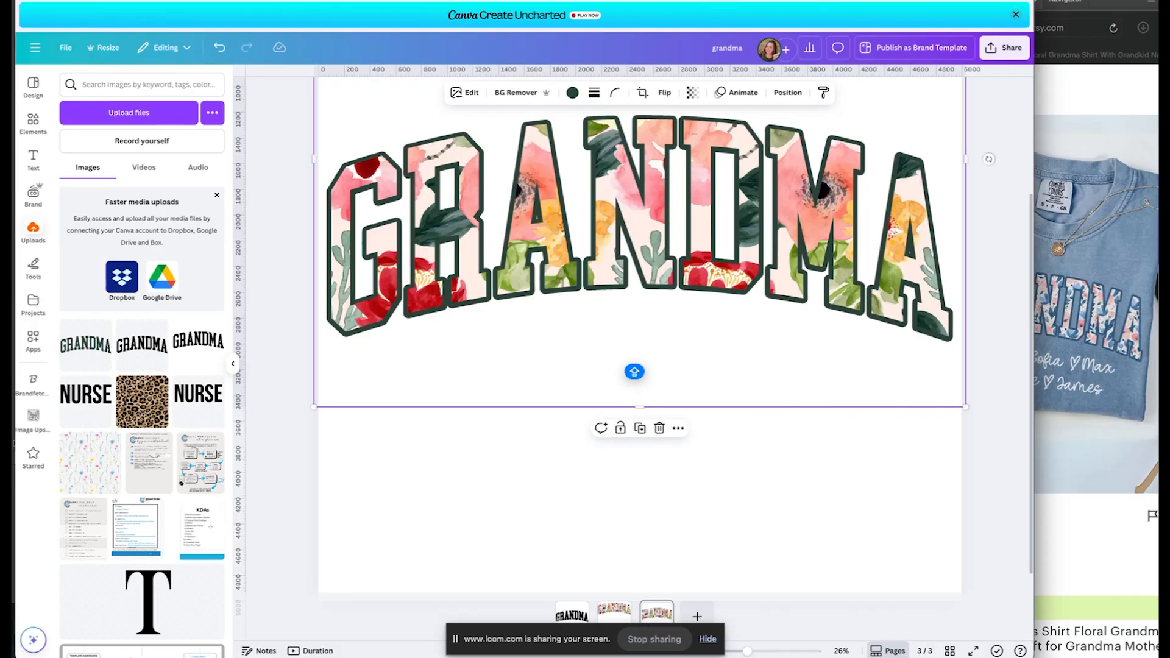
{"action": "key", "text": "Up"}
{"action": "key", "text": "Right"}
{"action": "key", "text": "Right"}
{"action": "key", "text": "Right"}
{"action": "key", "text": "Right"}
{"action": "key", "text": "Right"}
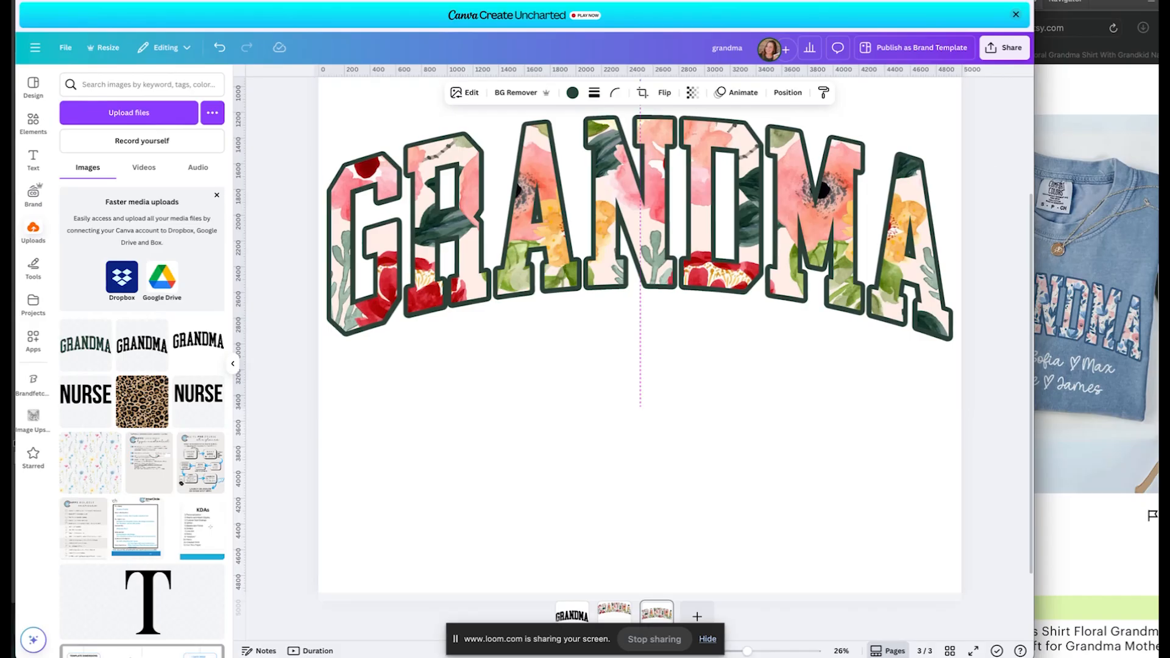
{"action": "key", "text": "Right"}
{"action": "key", "text": "Right"}
{"action": "key", "text": "Right"}
{"action": "key", "text": "Right"}
{"action": "key", "text": "Left"}
{"action": "key", "text": "Left"}
{"action": "key", "text": "Left"}
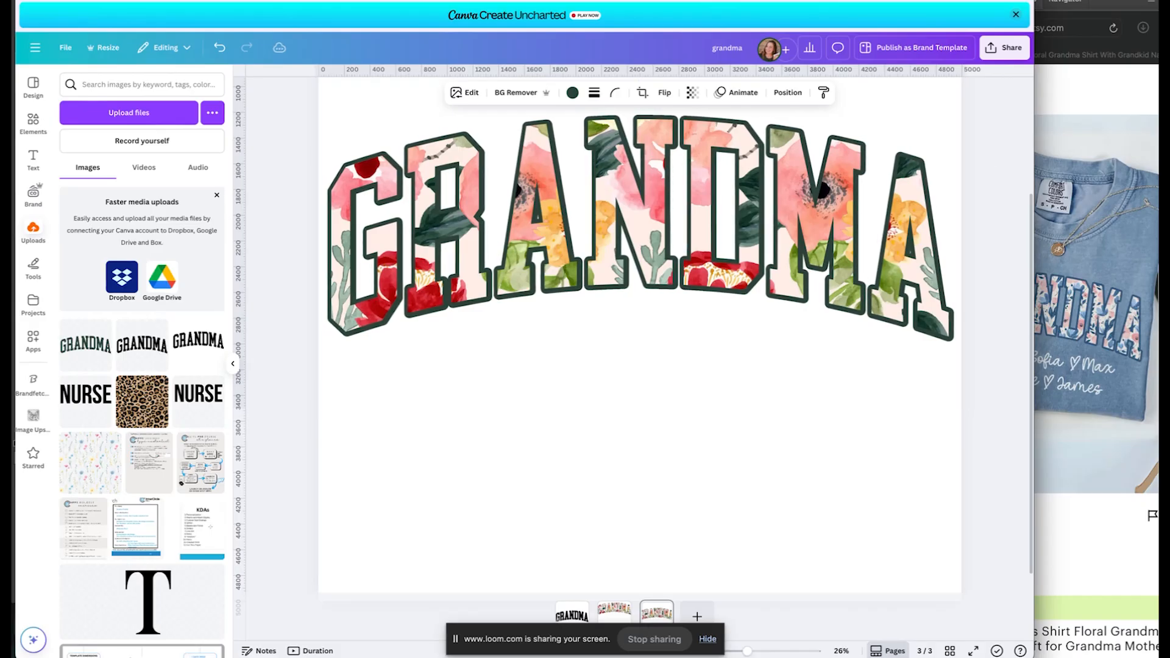
{"action": "key", "text": "Left"}
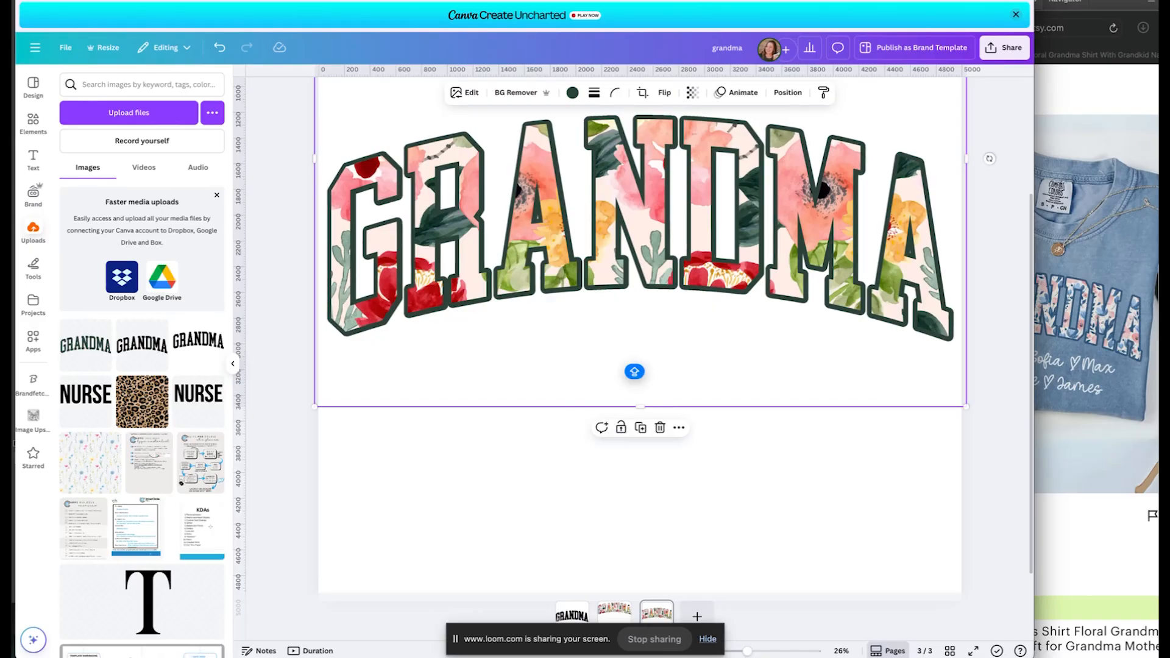
{"action": "key", "text": "Left"}
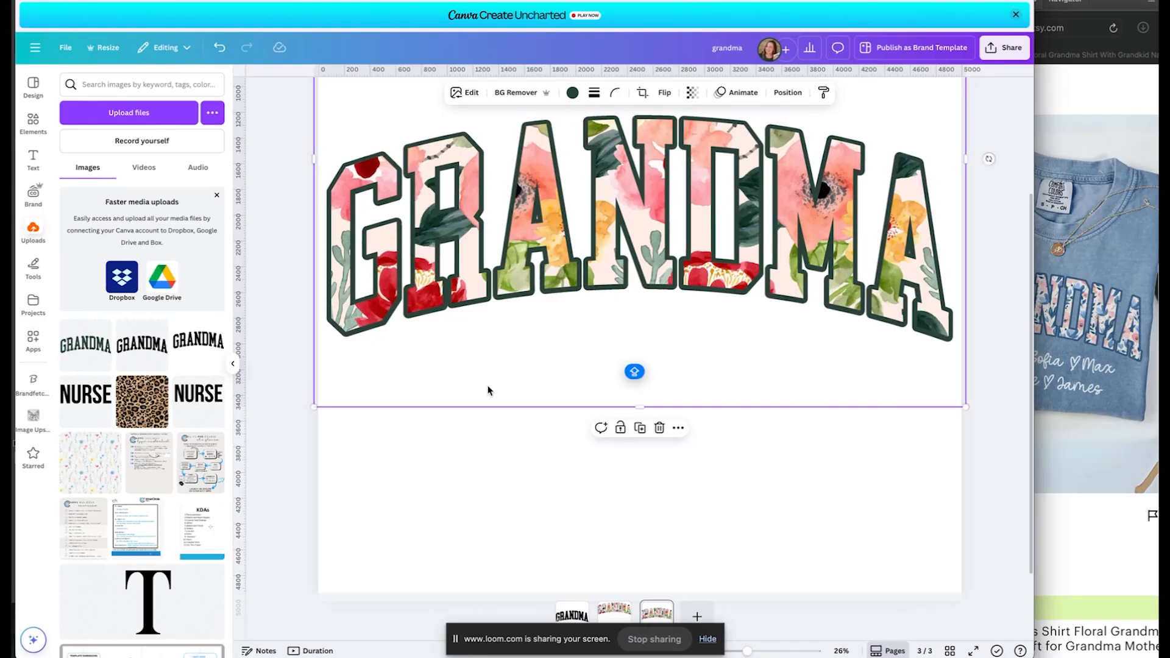
Thin the GRANDMA outline from size 15 to 11.
{"action": "left_click", "coordinate": [464, 93]}
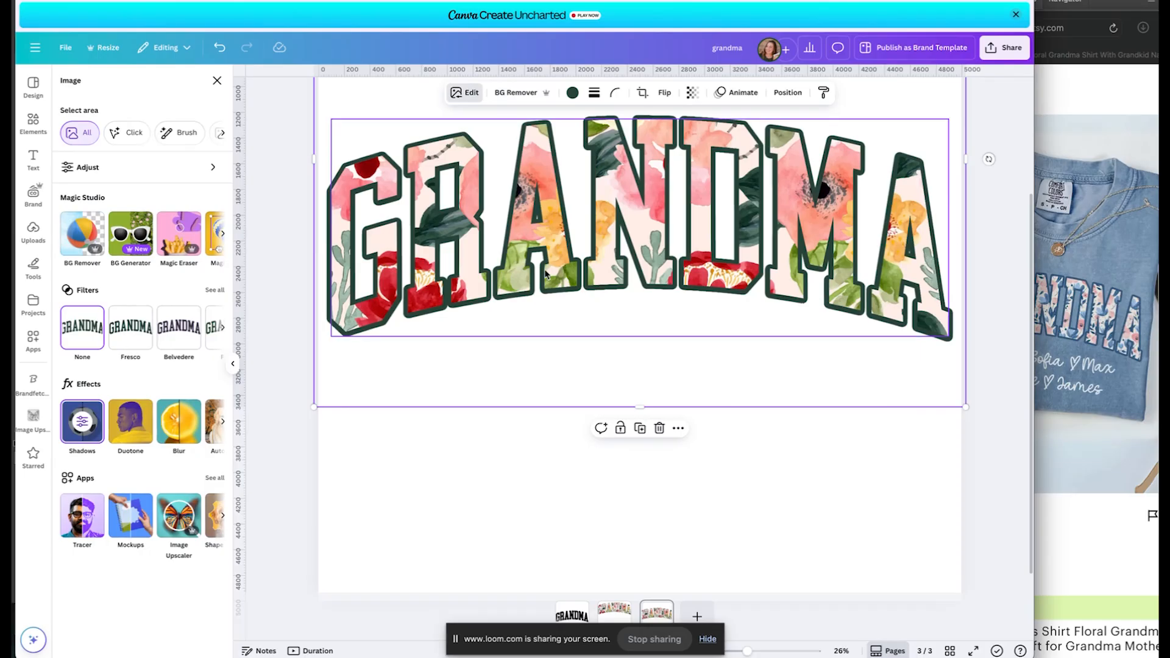
{"action": "left_click", "coordinate": [85, 424]}
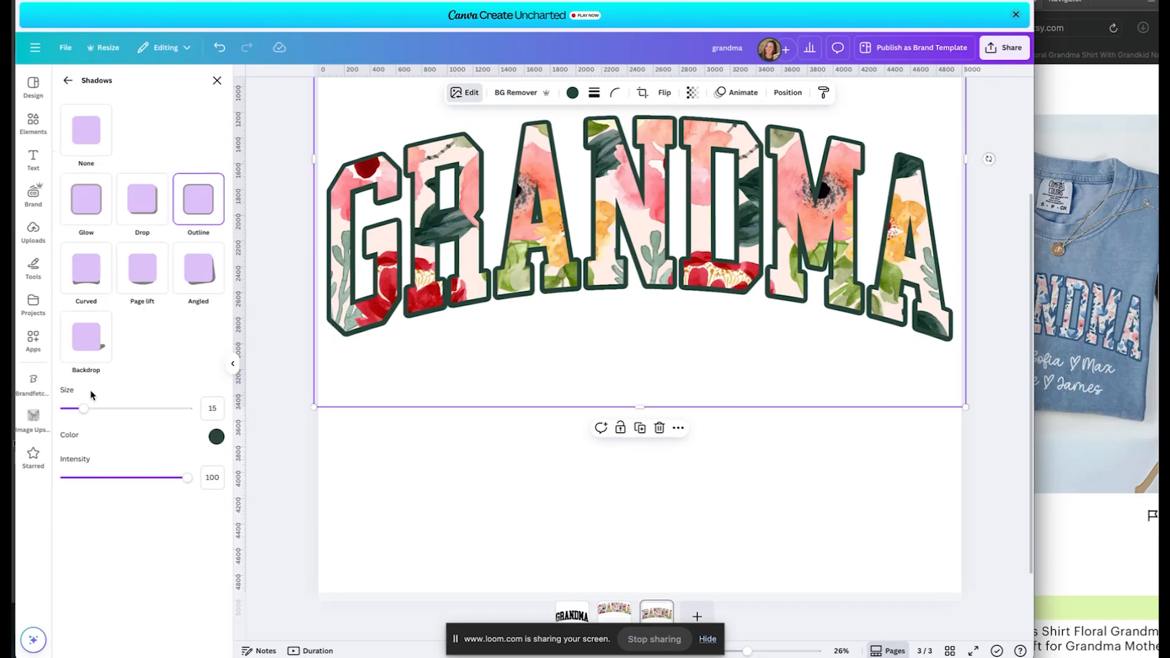
{"action": "left_click_drag", "start_coordinate": [81, 411], "coordinate": [78, 411]}
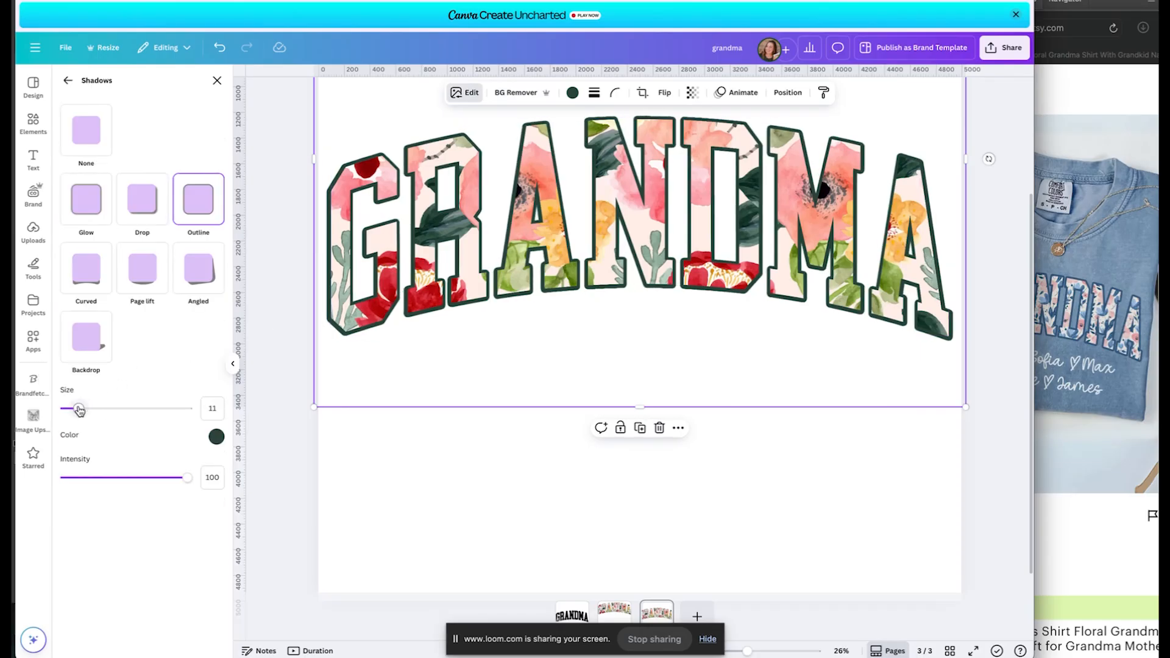
{"action": "left_click", "coordinate": [392, 500]}
Shrink GRANDMA very slightly and nudge it right to the page centre.
{"action": "left_click", "coordinate": [387, 389]}
{"action": "key", "text": "Right"}
{"action": "key", "text": "Right"}
{"action": "key", "text": "Right"}
{"action": "key", "text": "Right"}
{"action": "key", "text": "Right"}
{"action": "key", "text": "Right"}
{"action": "key", "text": "Right"}
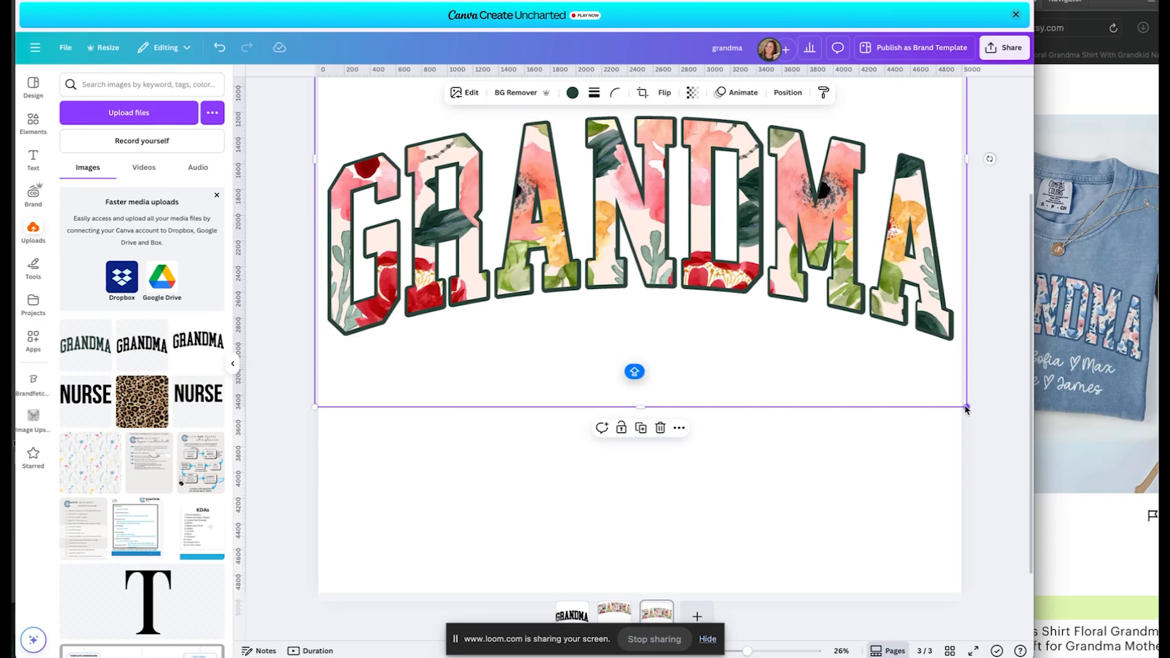
{"action": "left_click_drag", "start_coordinate": [966, 407], "coordinate": [962, 405]}
{"action": "left_click_drag", "start_coordinate": [965, 408], "coordinate": [965, 407]}
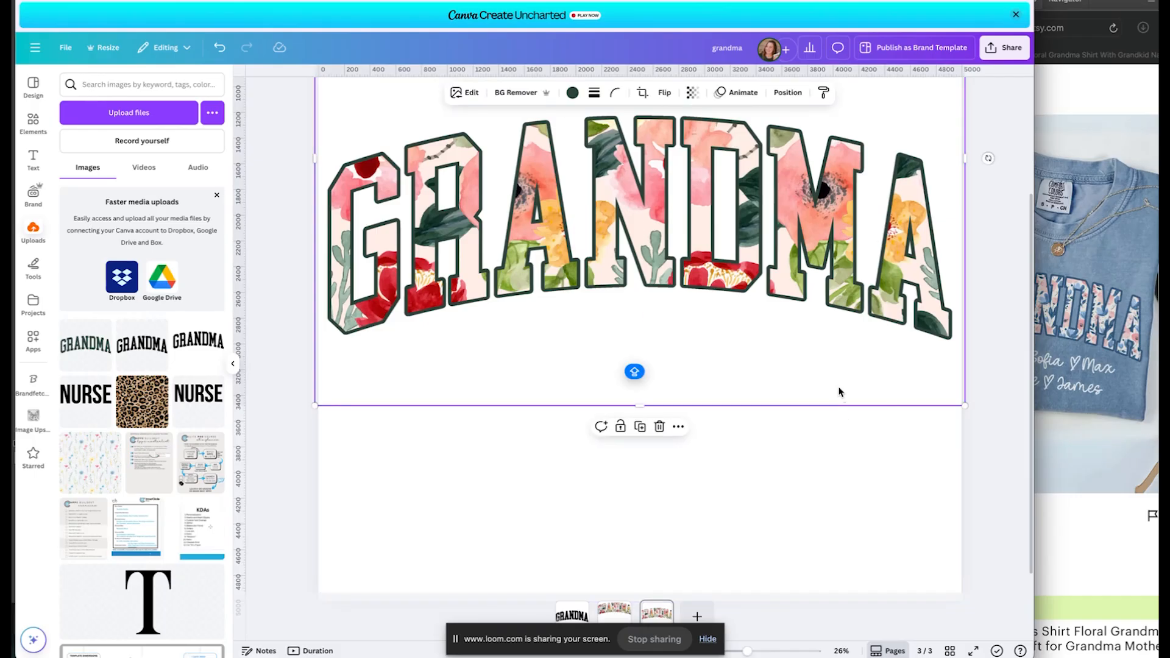
{"action": "key", "text": "Right"}
{"action": "key", "text": "Right"}
{"action": "key", "text": "Right"}
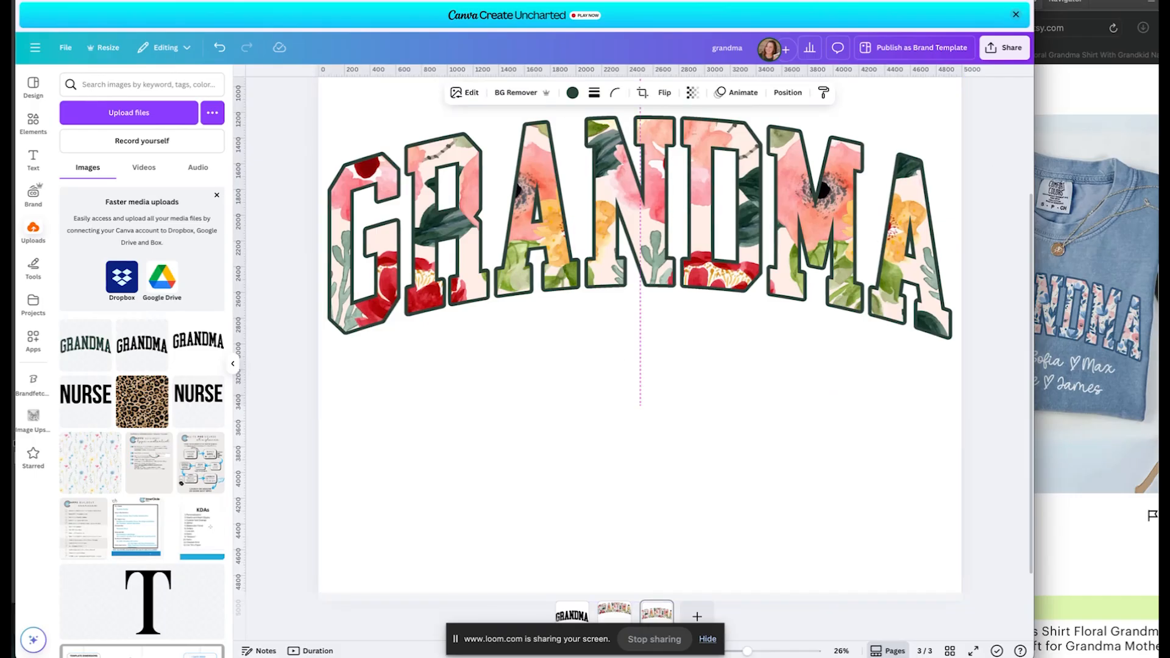
Review the GRANDMA outline effect settings.
{"action": "left_click", "coordinate": [466, 93]}
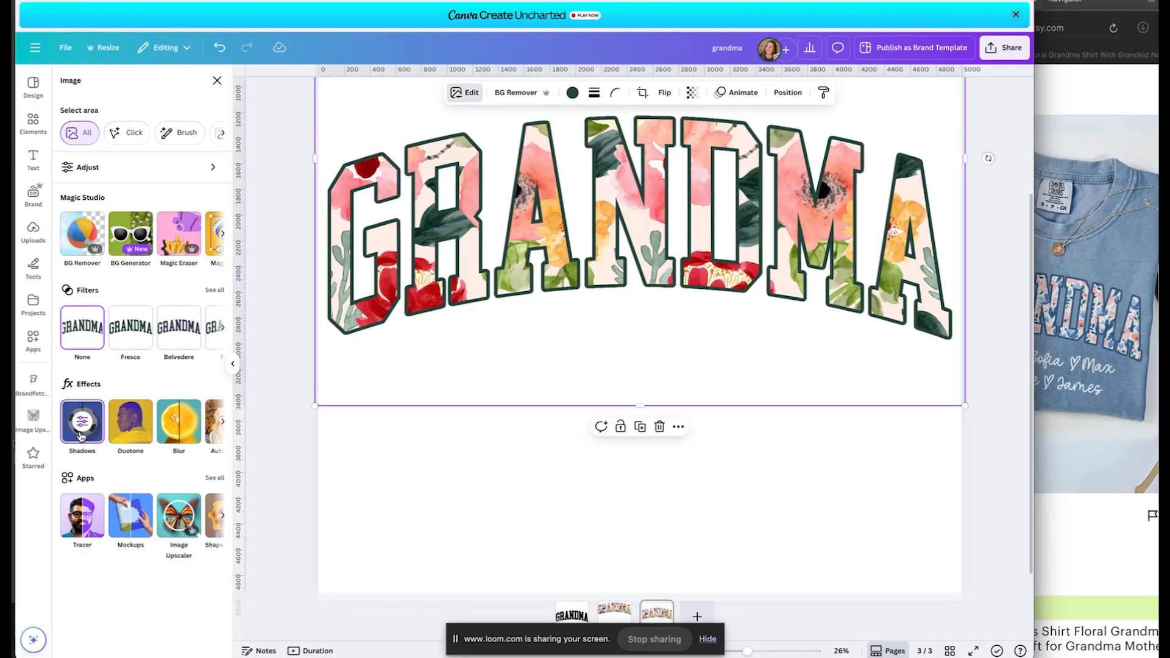
{"action": "left_click", "coordinate": [81, 434]}
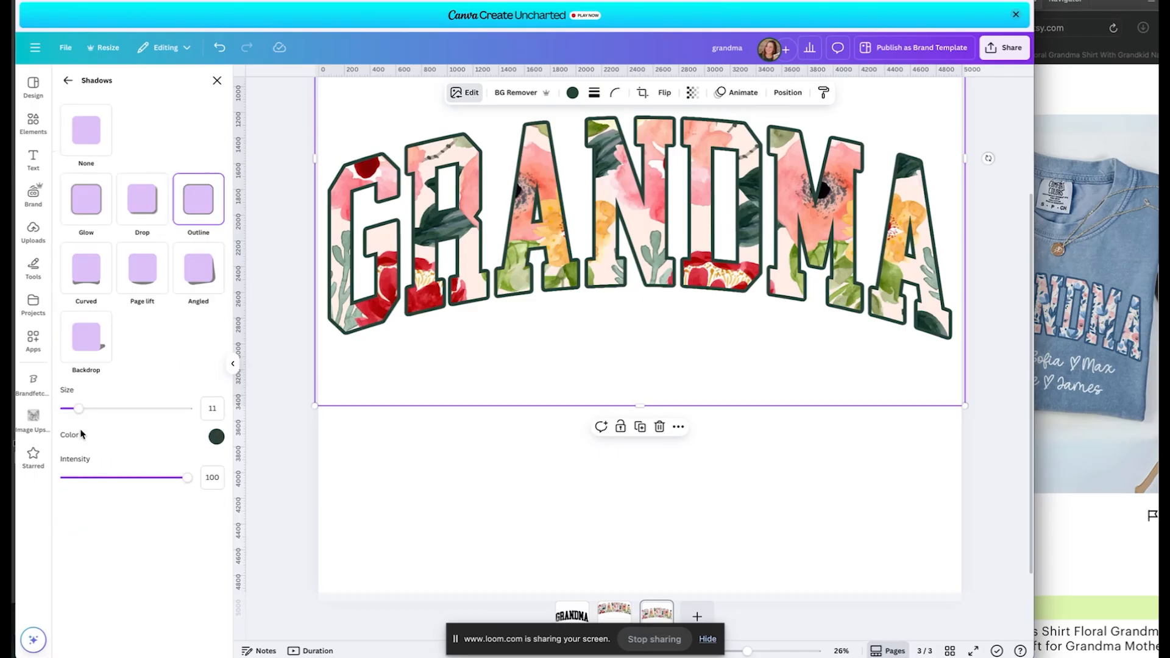
{"action": "left_click", "coordinate": [437, 450]}
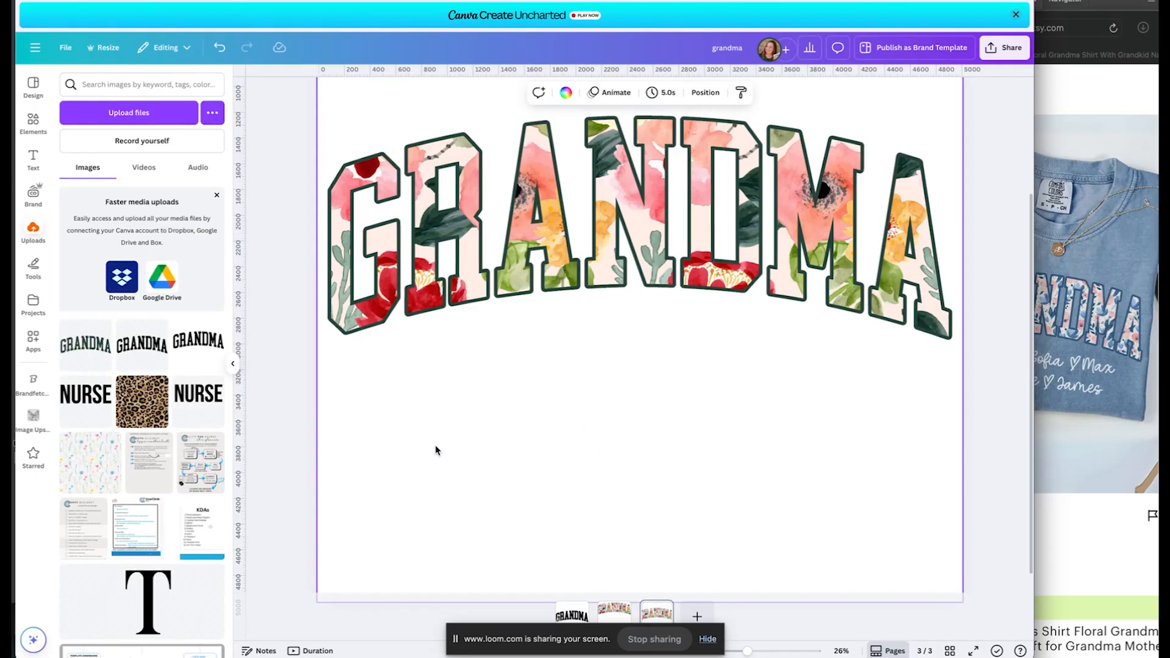
Select all parts of the GRANDMA artwork and enlarge them very slightly.
{"action": "scroll", "coordinate": [653, 241], "scroll_direction": "up", "scroll_amount": 1}
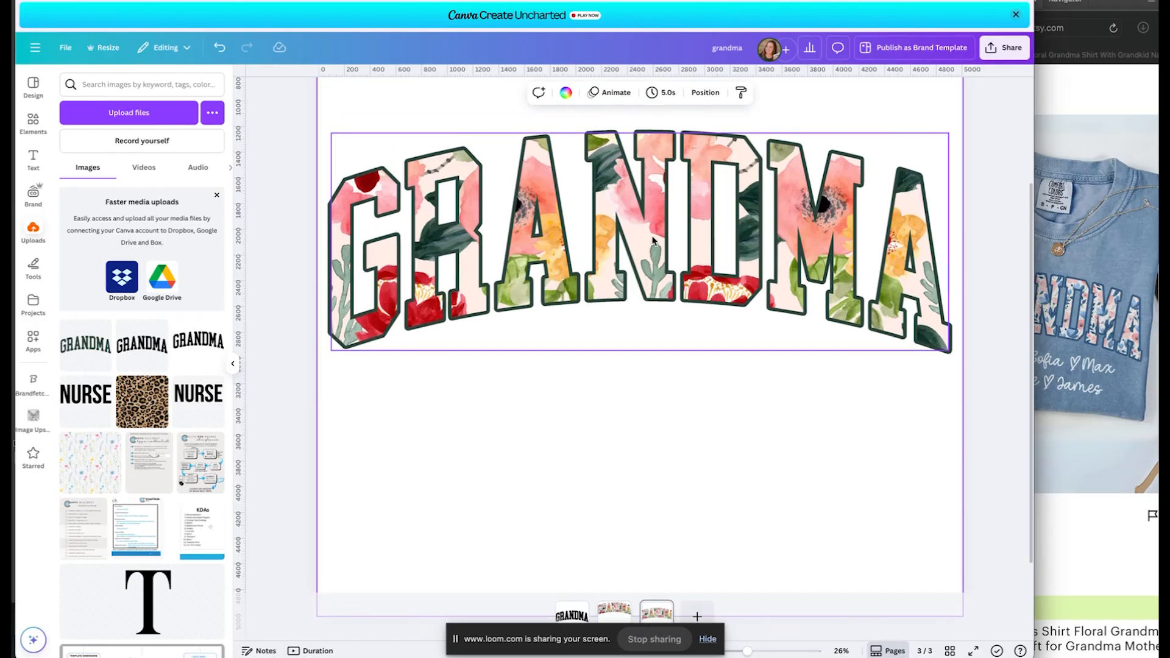
{"action": "left_click_drag", "start_coordinate": [996, 364], "coordinate": [342, 182]}
{"action": "left_click_drag", "start_coordinate": [965, 420], "coordinate": [966, 420]}
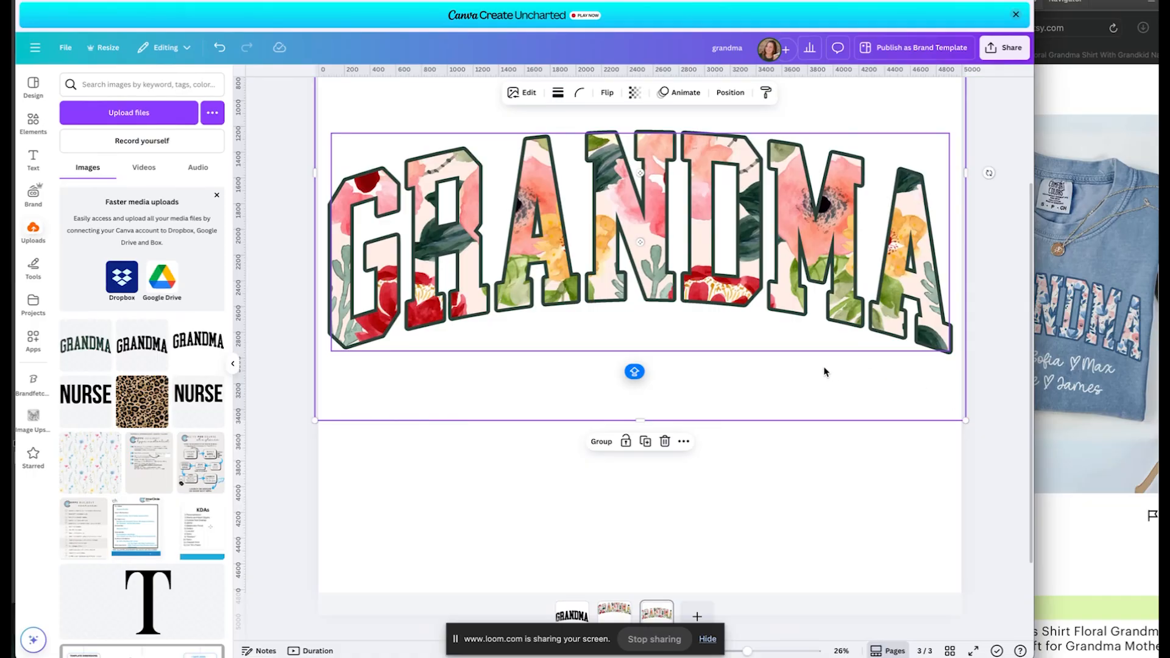
{"action": "left_click", "coordinate": [750, 451]}
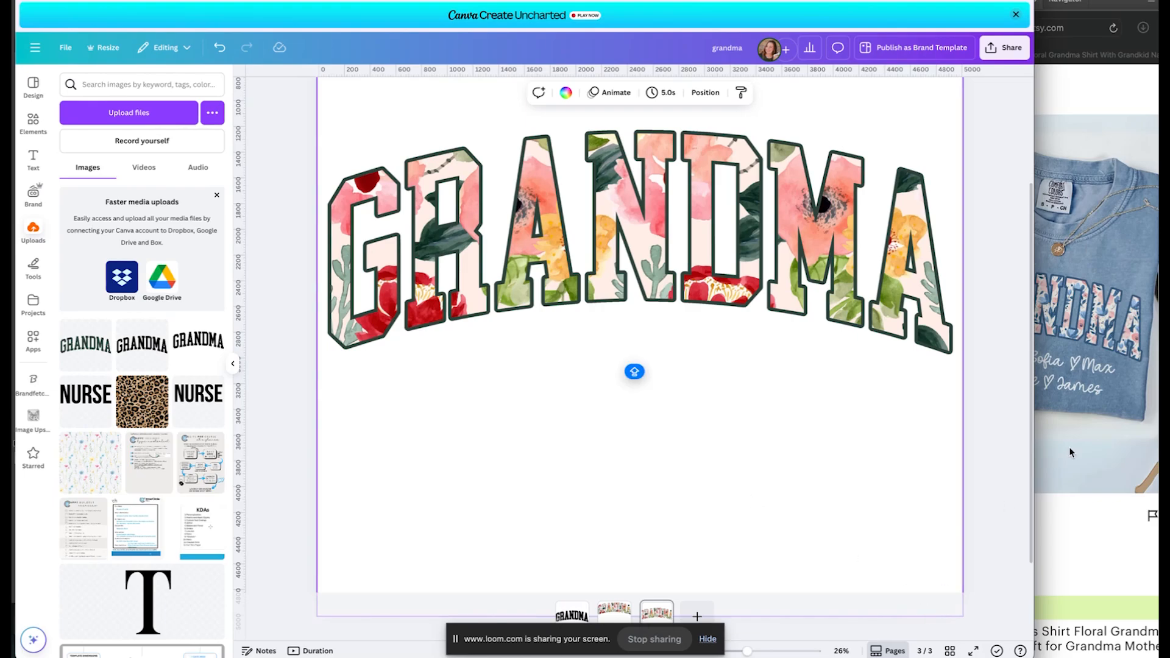